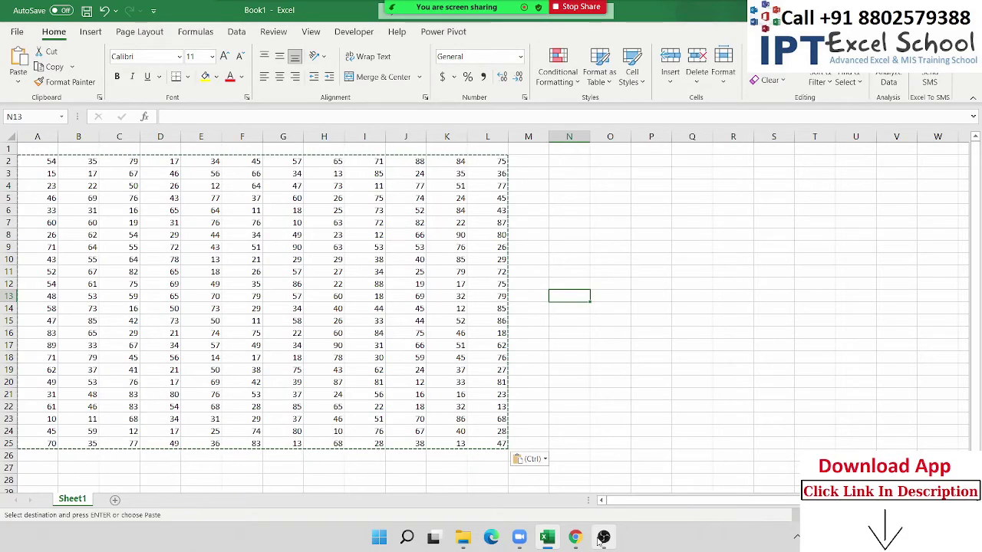
Clear the copy marquee from the A2:L25 number table.
click(603, 537)
click(603, 537)
key(Escape)
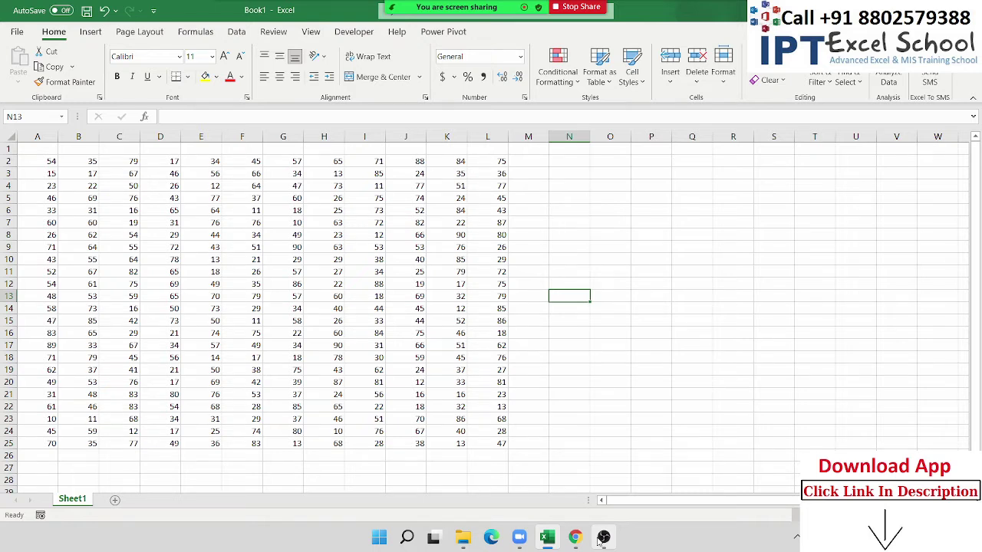
Try the Protect Sheet option from the Sheet1 tab menu and the Format list, then dismiss it.
right_click(91, 500)
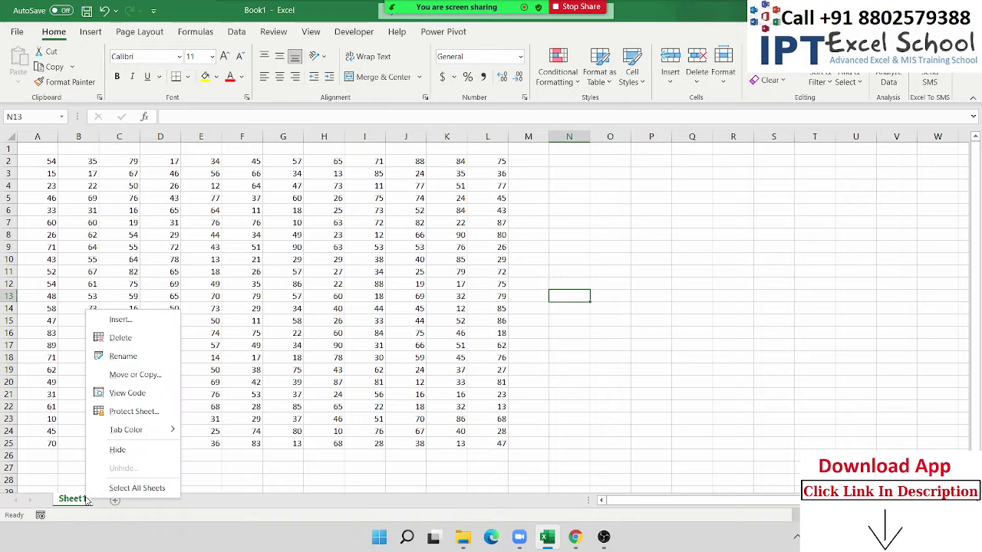
click(141, 411)
click(189, 480)
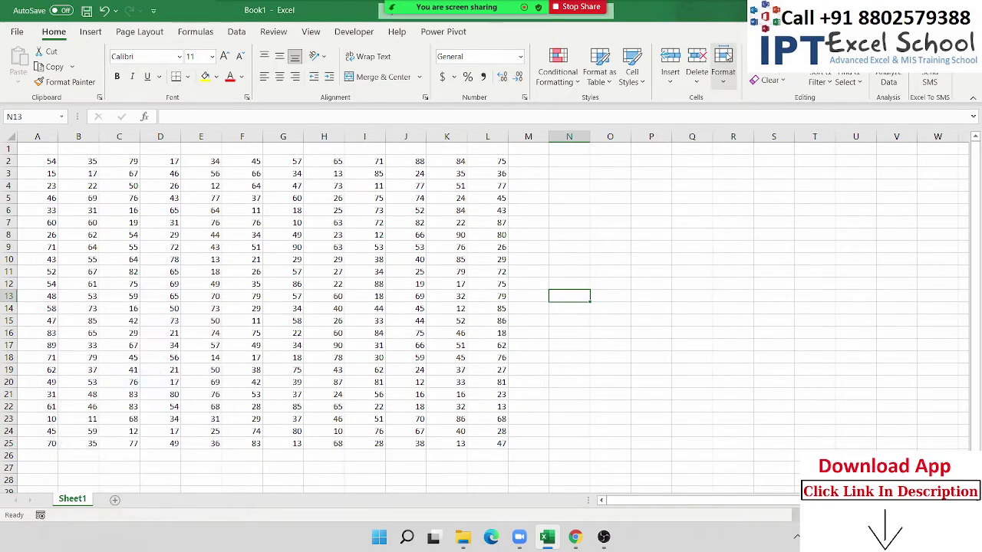
click(726, 58)
click(753, 348)
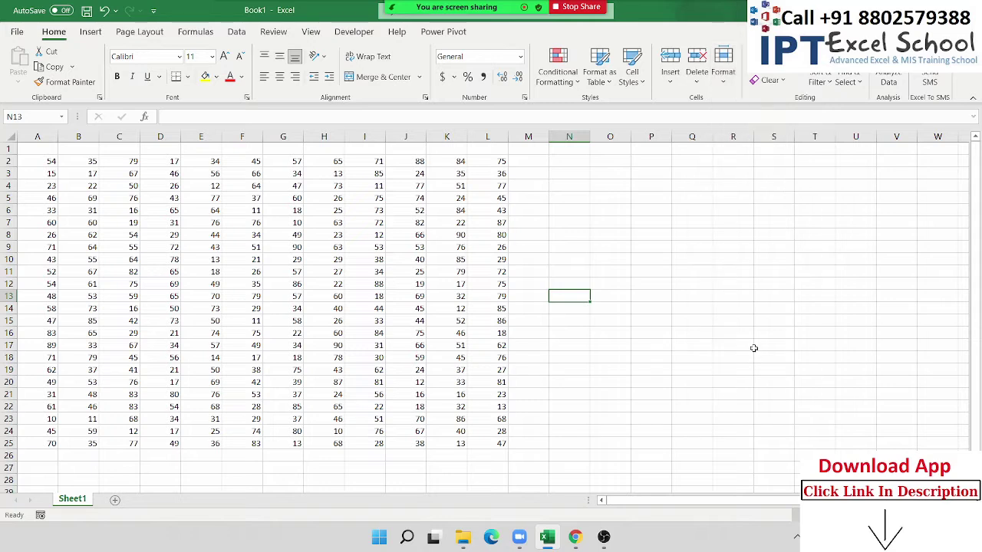
key(Escape)
From the Review tab, enter a sheet password in Protect Sheet to reach the confirmation prompt.
click(469, 246)
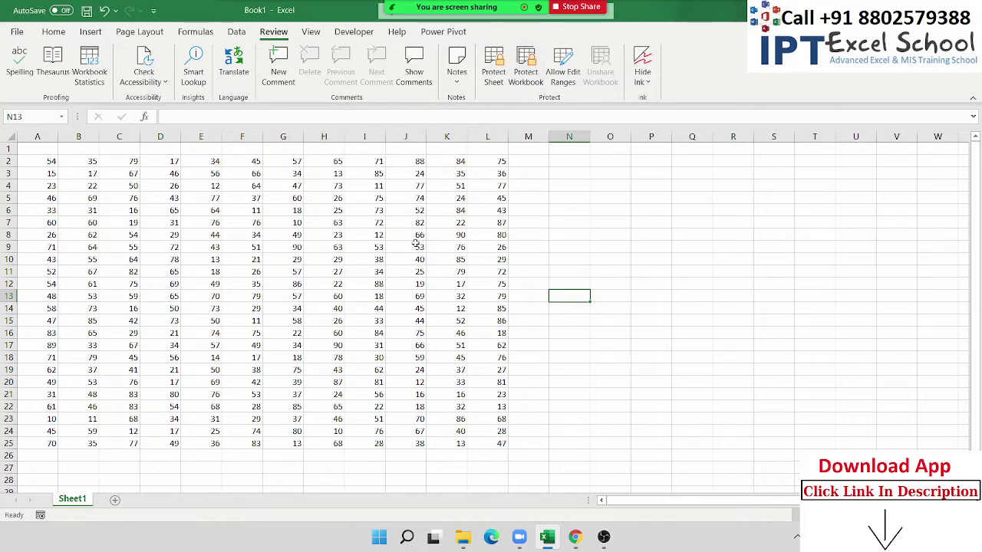
click(491, 83)
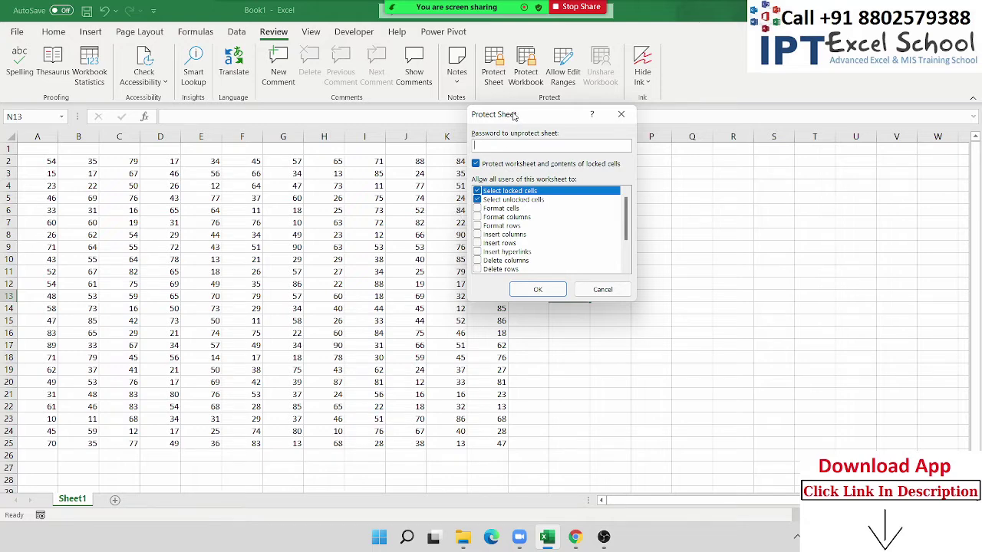
drag(515, 116, 300, 231)
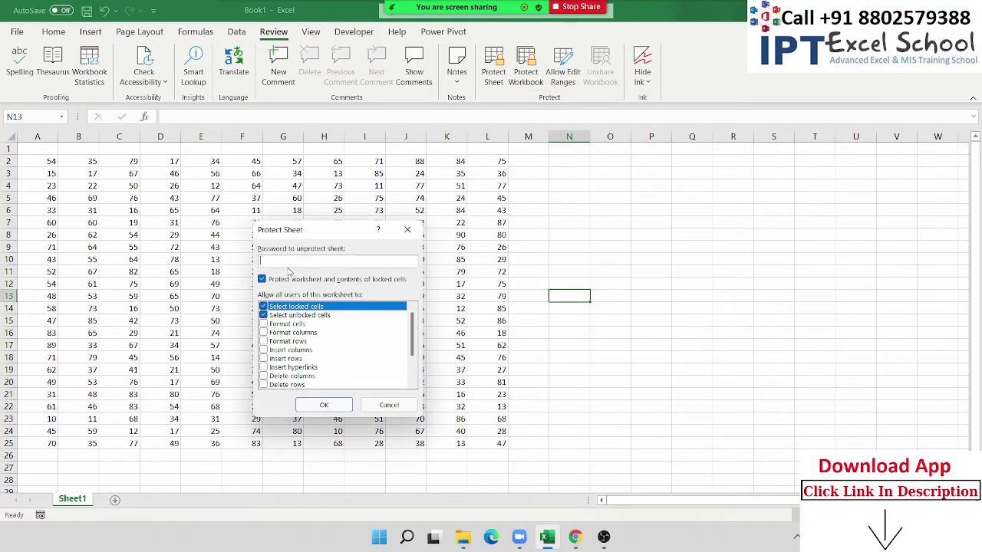
key(Return)
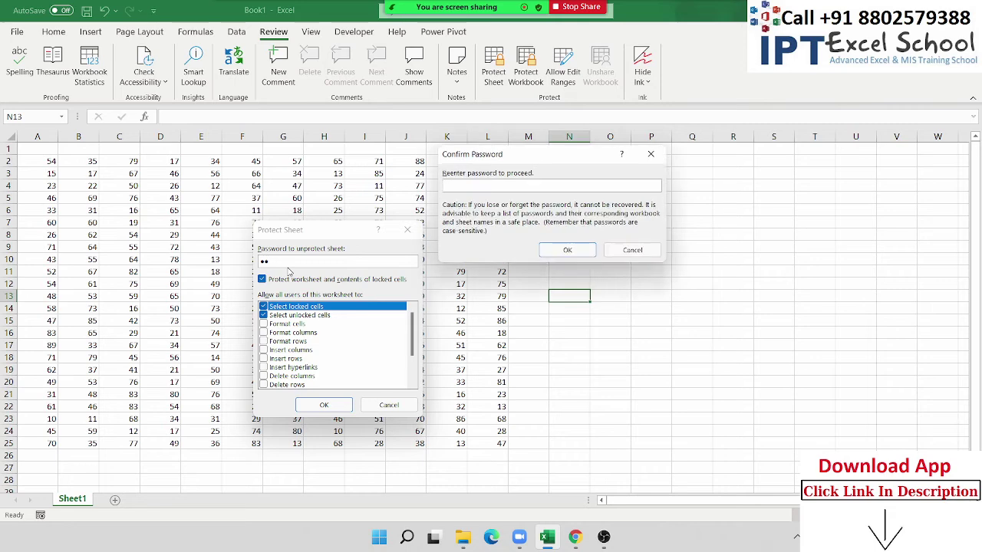
drag(524, 162, 333, 293)
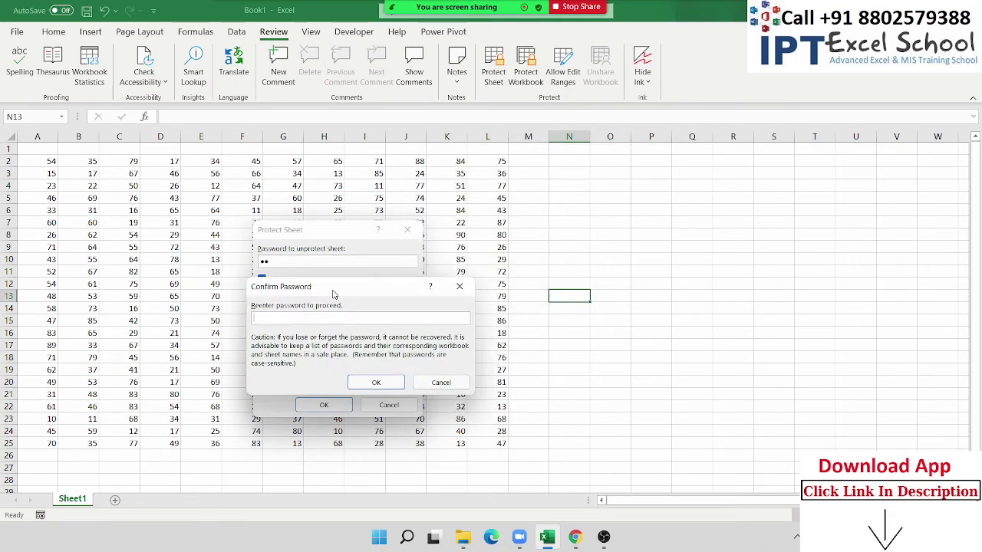
Reenter the same password in Confirm Password to finish protecting Sheet1.
click(253, 316)
key(Return)
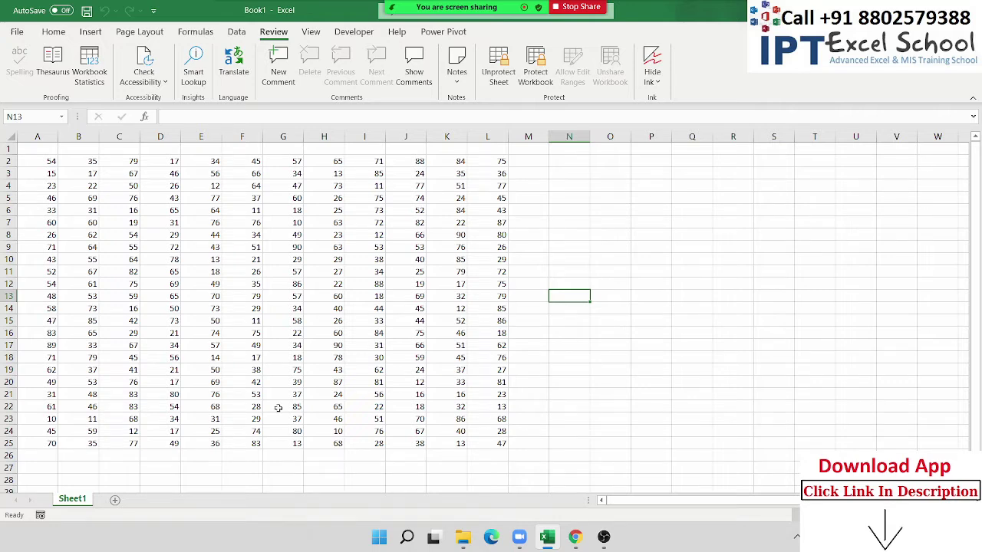
drag(244, 234, 306, 330)
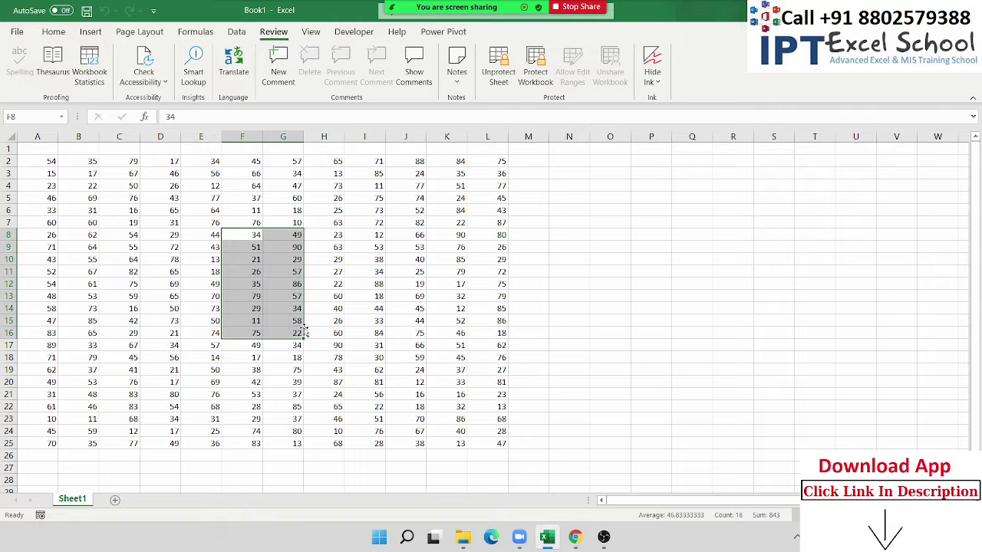
click(270, 404)
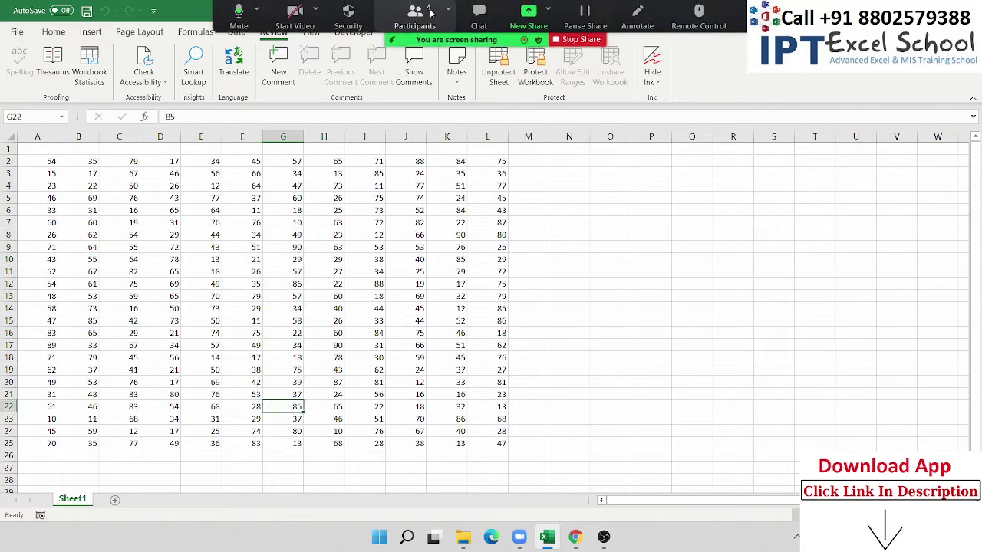
Mute all Zoom meeting participants with confirmation, then close the Participants list.
click(426, 14)
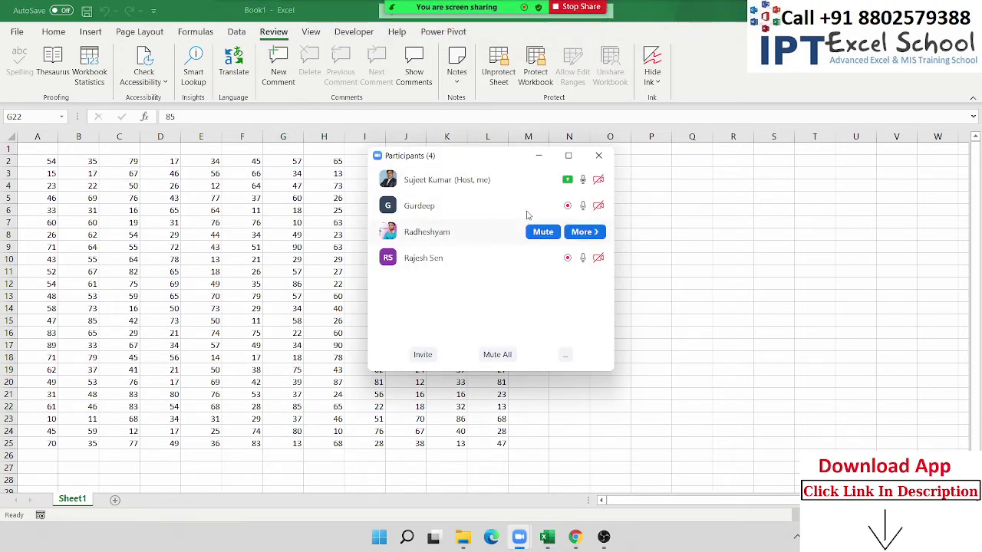
click(485, 355)
click(553, 301)
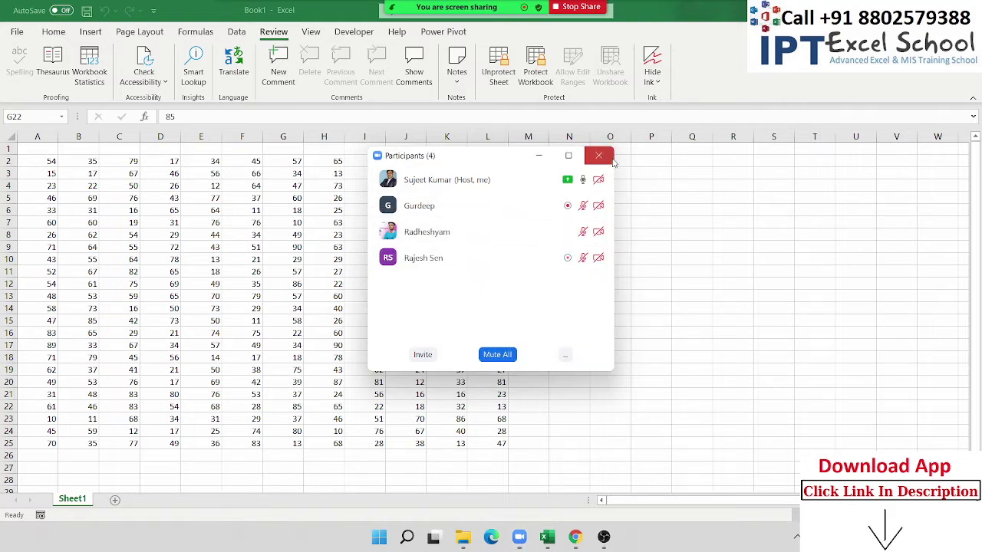
click(598, 157)
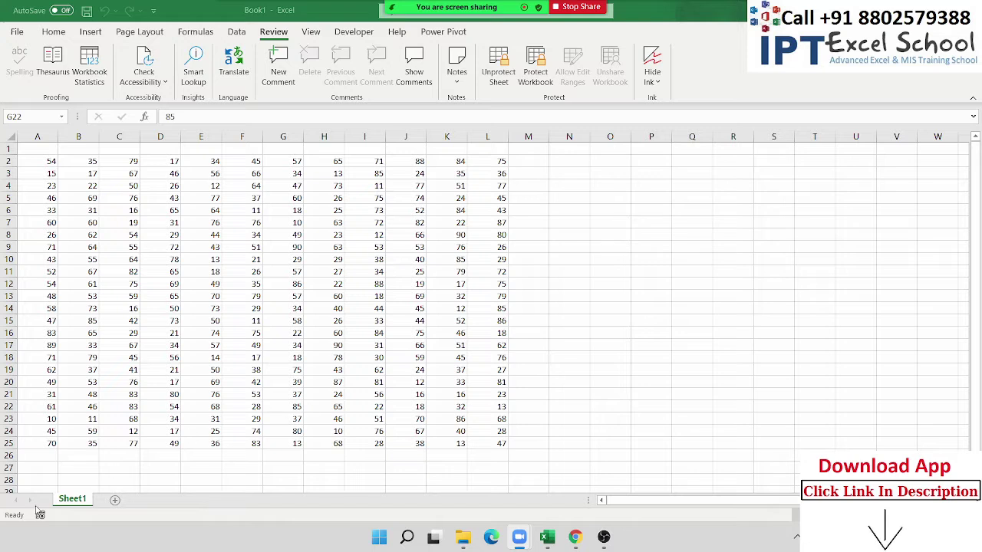
Unprotect Sheet1 from its tab menu by entering the sheet password.
click(72, 499)
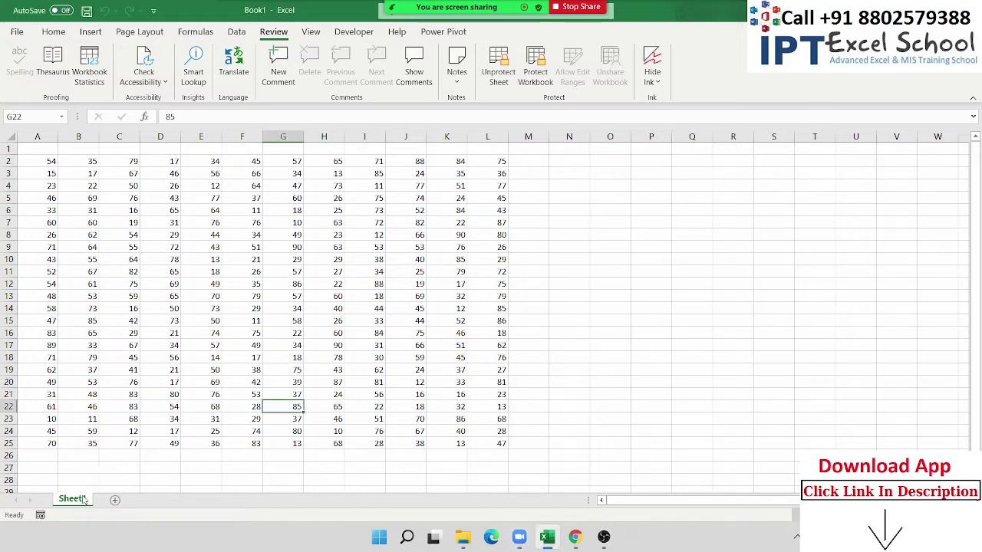
right_click(83, 498)
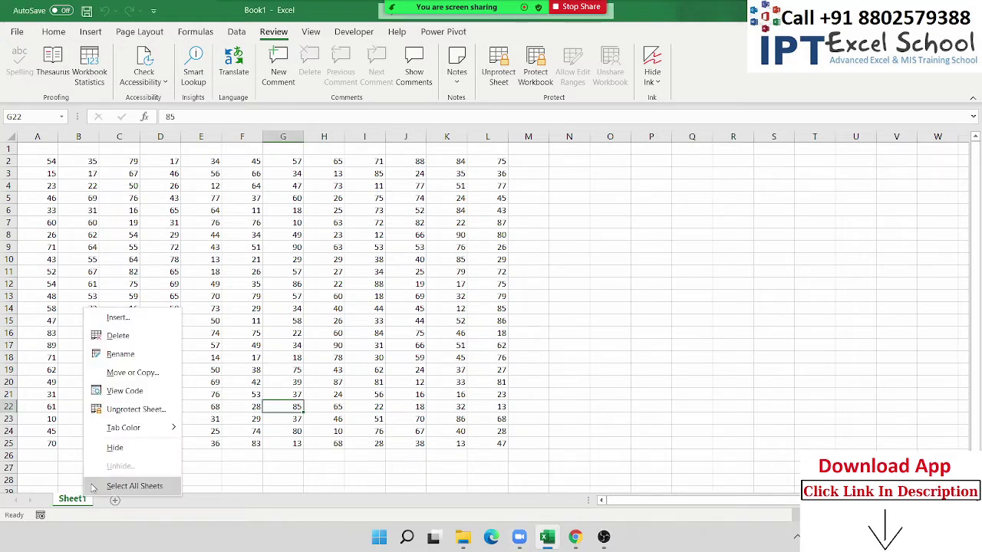
click(137, 411)
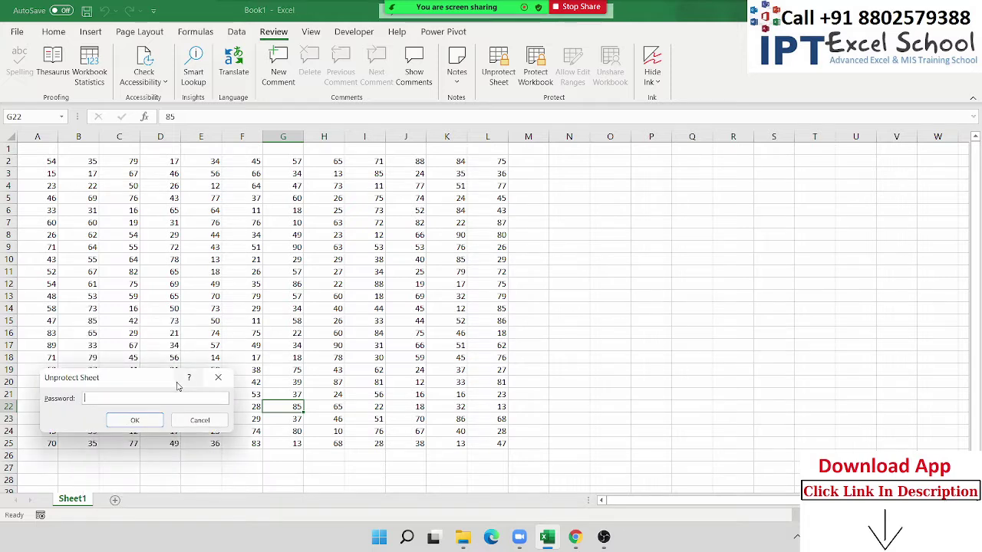
click(134, 419)
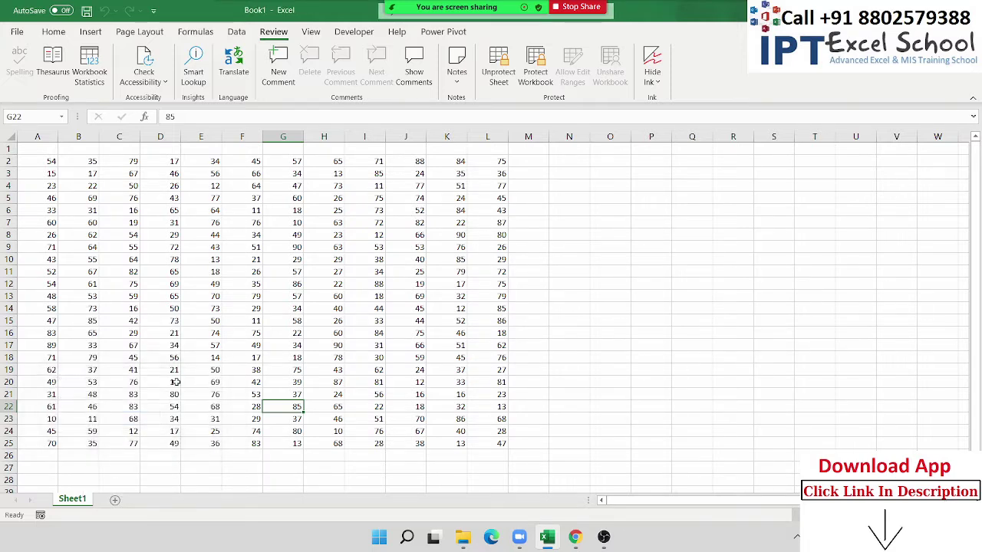
Select blocks of the table and copy C18:F22, ending on cell P9.
click(491, 214)
click(564, 246)
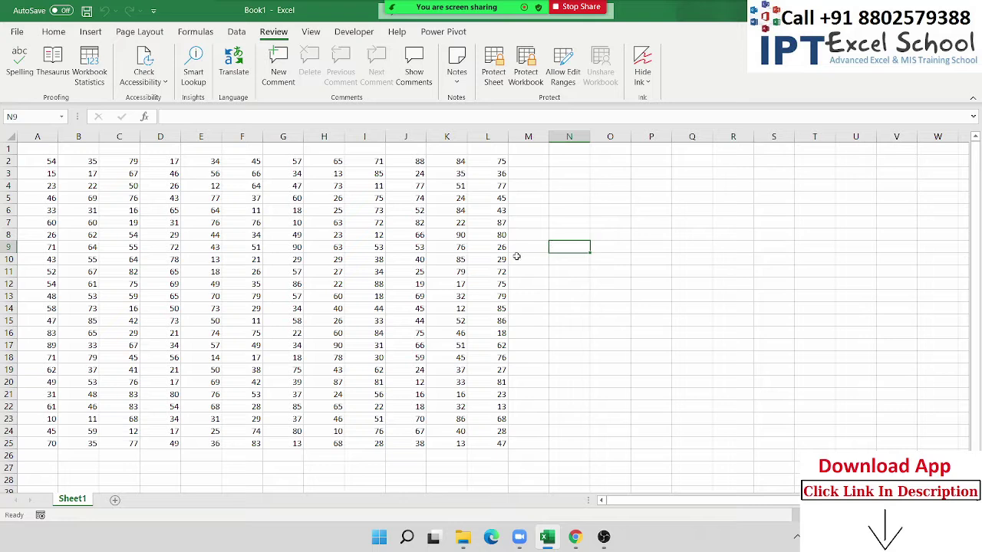
drag(87, 190, 263, 307)
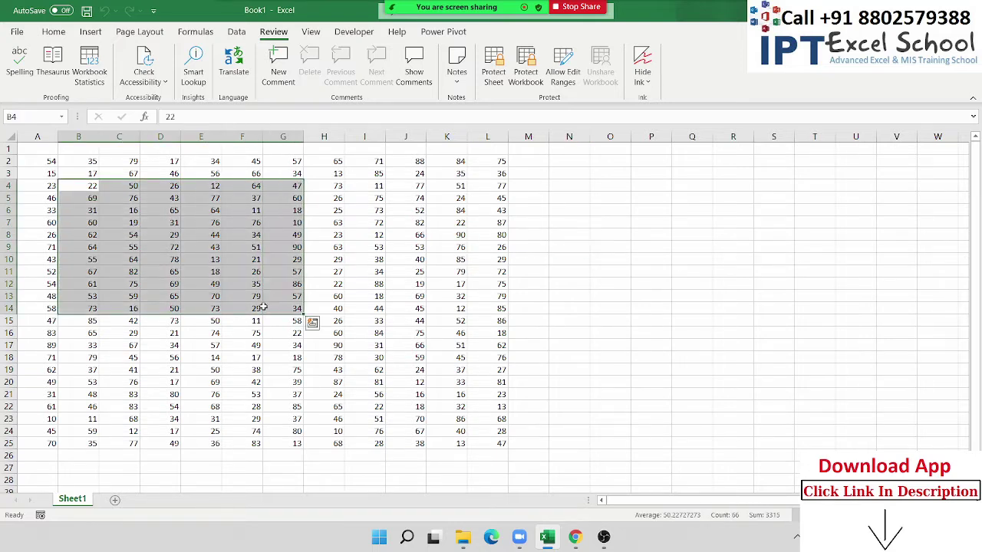
drag(115, 358, 253, 406)
key(ctrl+c)
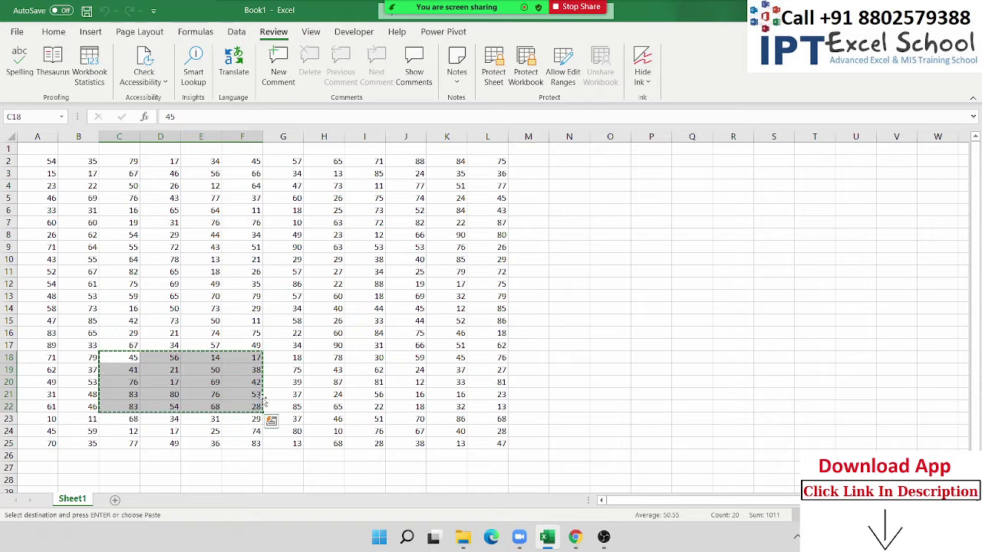
click(664, 247)
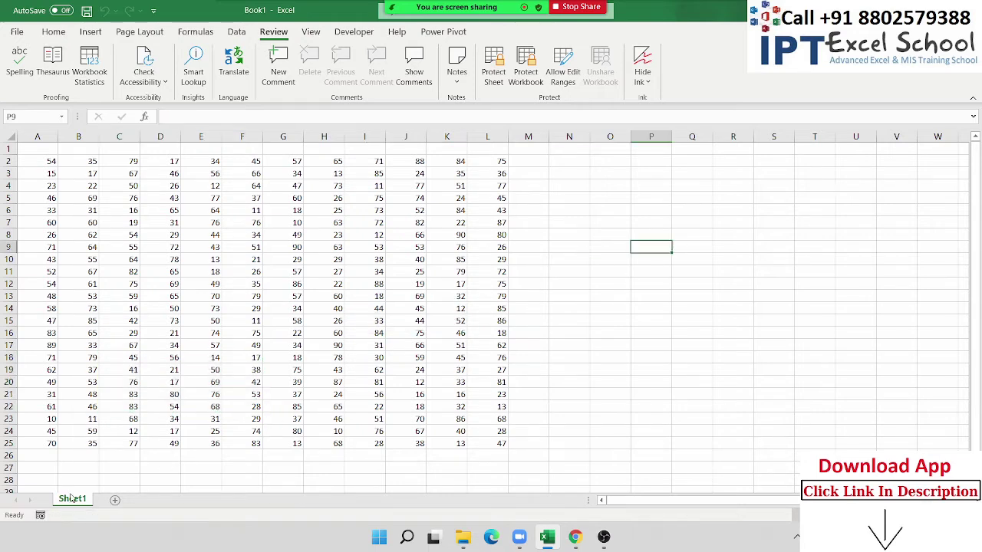
Protect Sheet1 again with 'Select locked and unlocked cells' turned off.
right_click(70, 499)
click(111, 412)
mouse_move(75, 307)
mouse_down()
mouse_move(403, 227)
mouse_move(406, 216)
mouse_up()
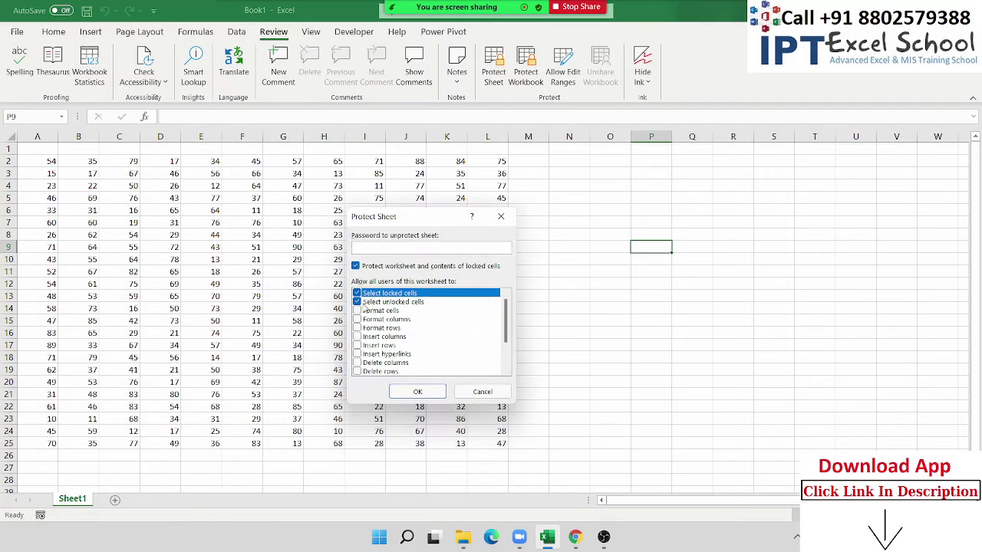
scroll(357, 328, down, 3)
scroll(358, 328, up, 3)
click(357, 294)
click(359, 302)
click(417, 391)
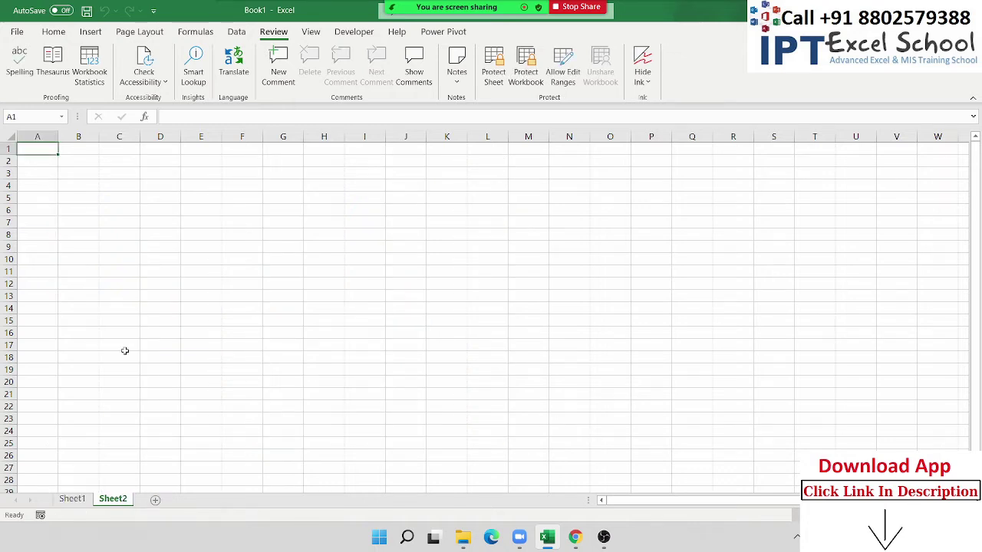
Give cells C5:F14 on Sheet2 a yellow fill from the Home tab.
drag(138, 201, 257, 308)
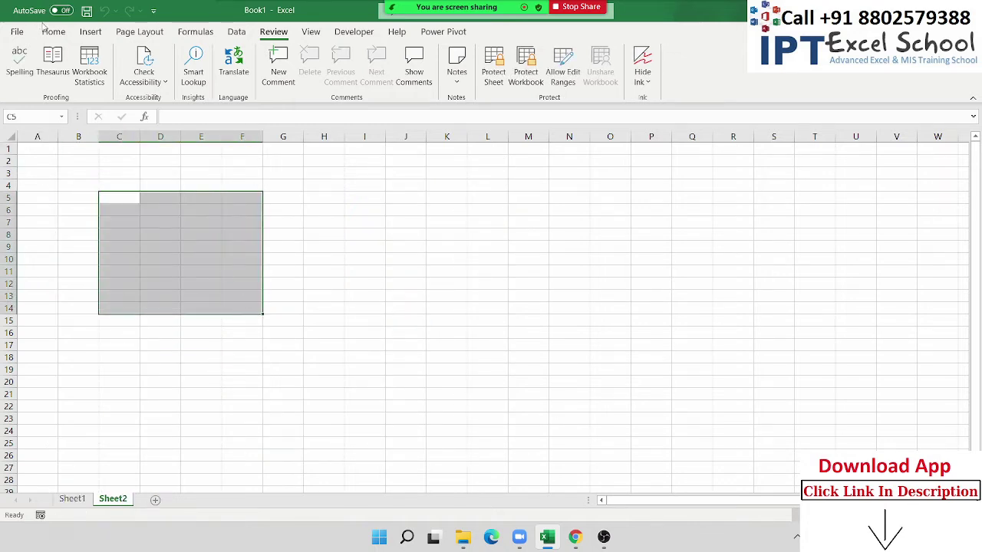
click(53, 31)
click(205, 76)
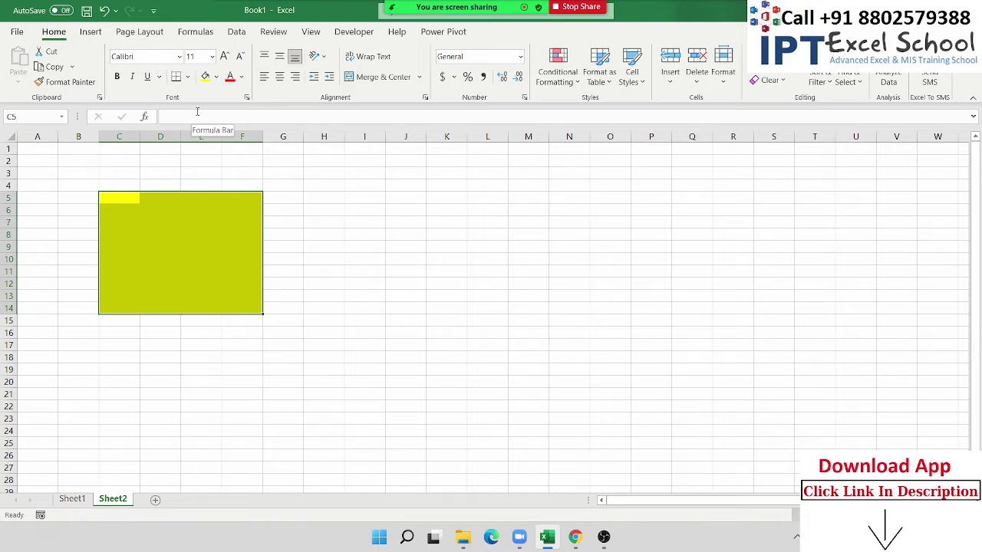
click(315, 221)
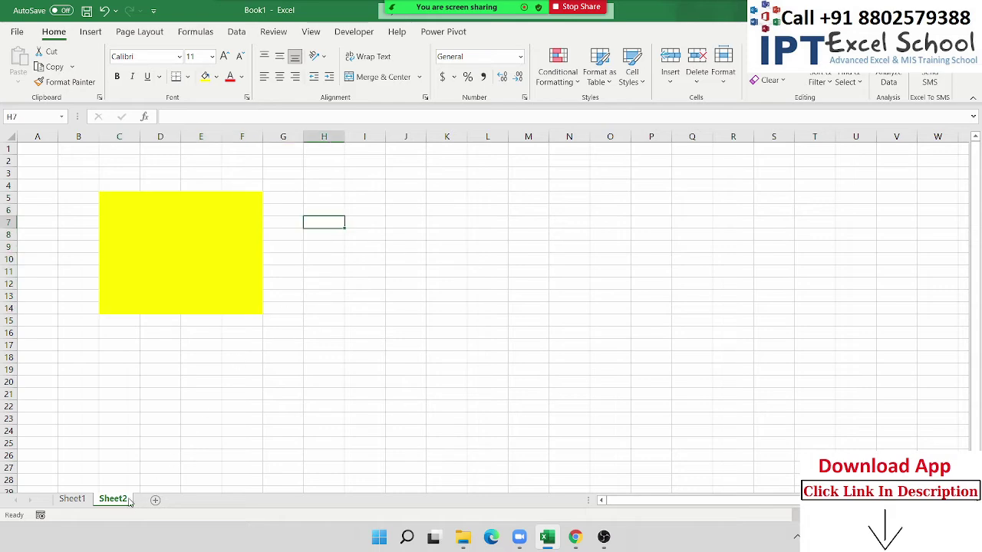
right_click(129, 501)
click(158, 411)
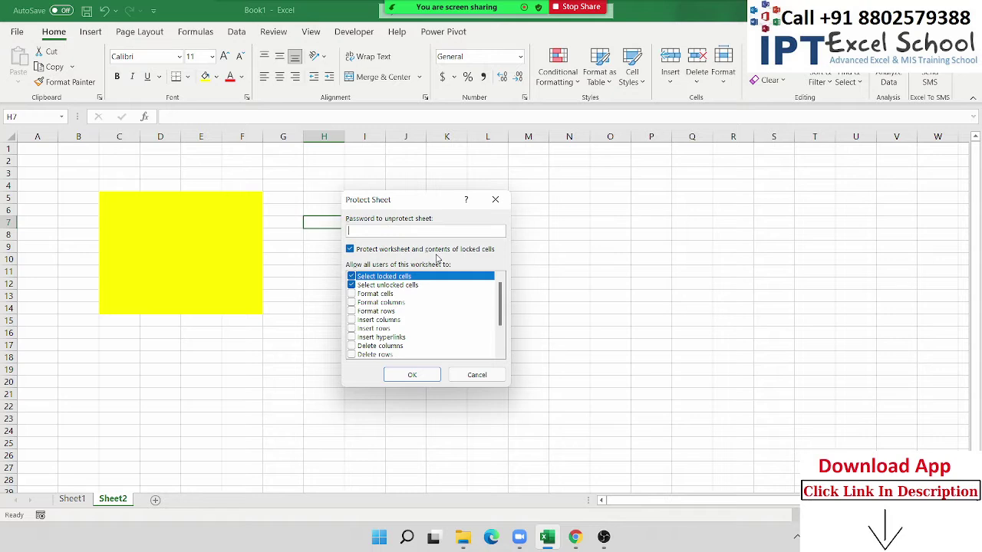
key(Return)
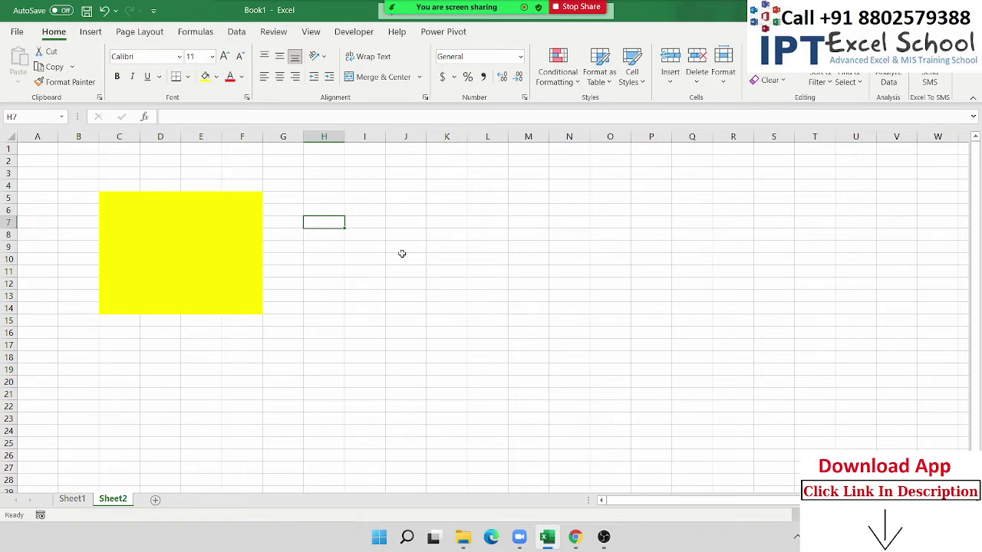
right_click(331, 222)
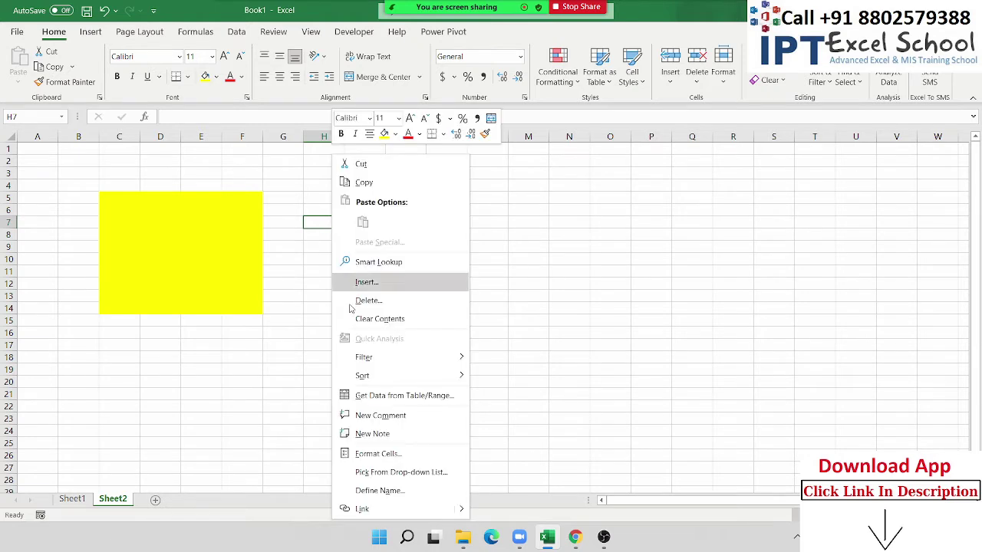
click(363, 456)
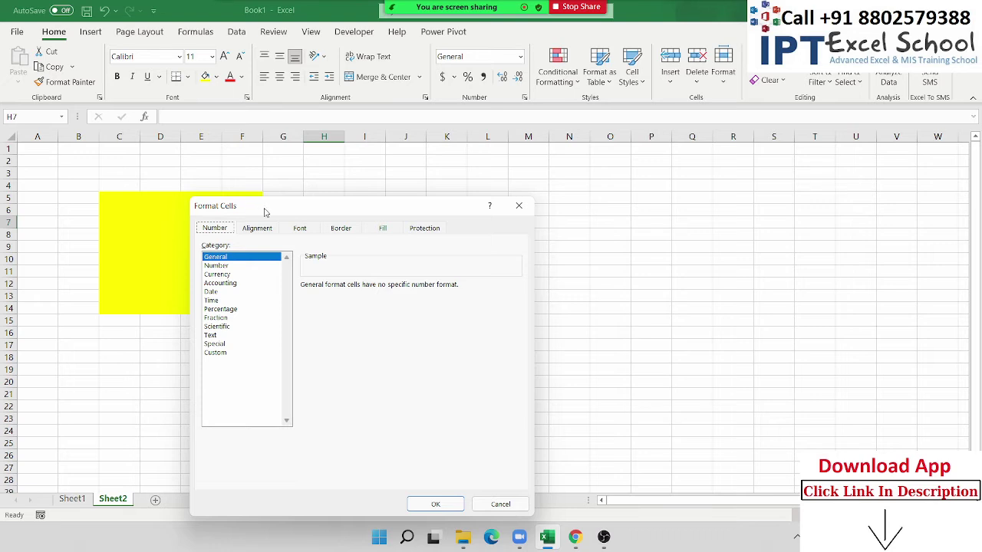
drag(264, 211, 477, 141)
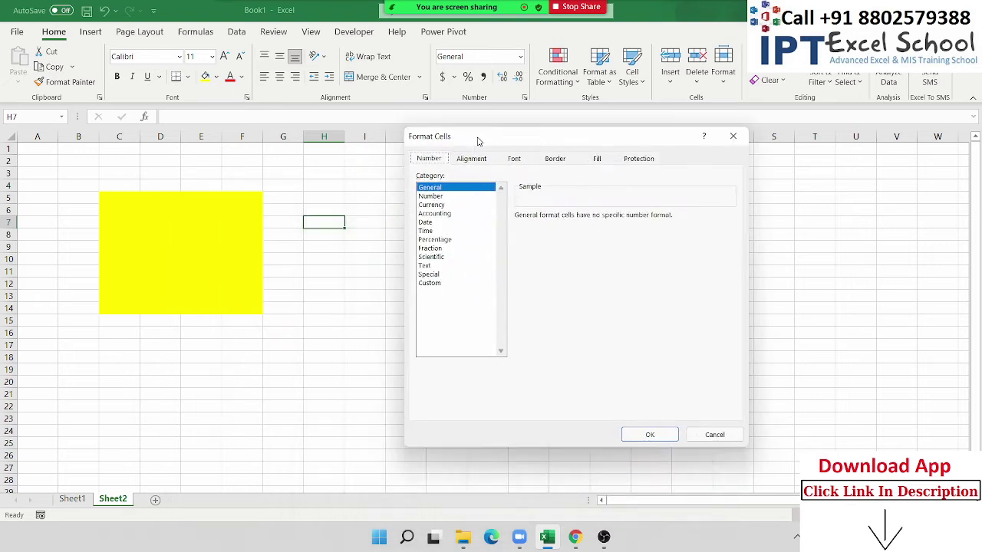
click(637, 161)
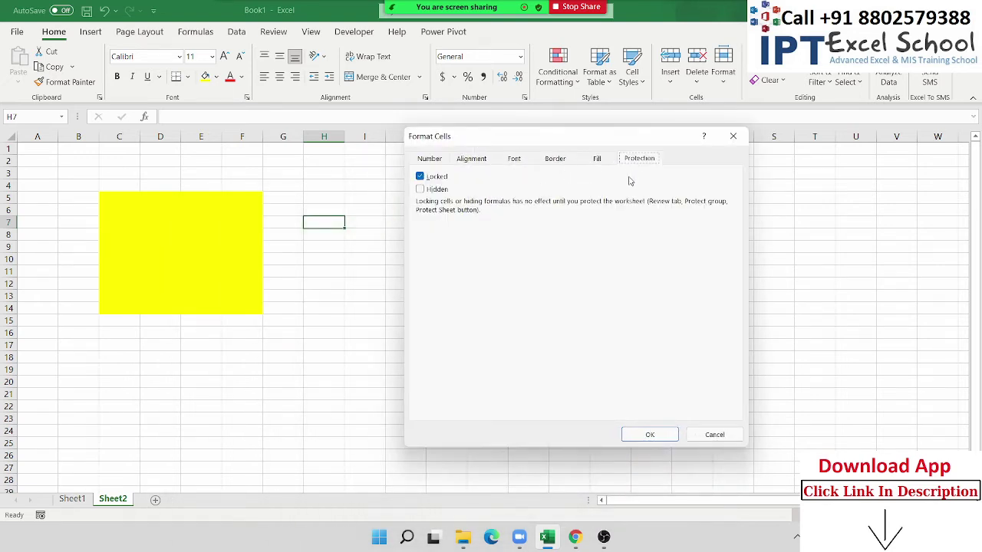
click(420, 177)
click(420, 177)
click(420, 177)
click(420, 177)
click(420, 177)
key(Escape)
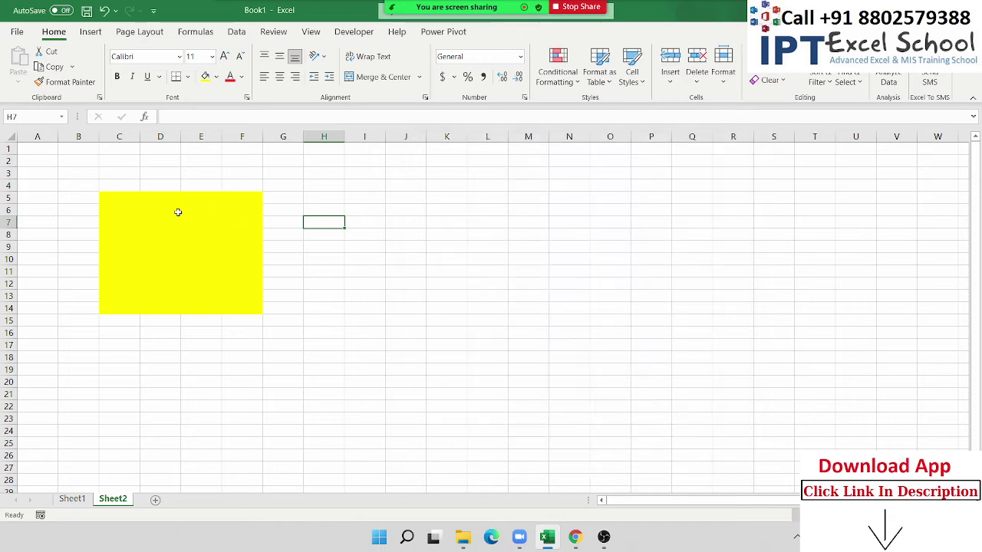
Clear the Locked option for C5:F14 in Format Cells > Protection.
mouse_move(115, 198)
mouse_down()
mouse_move(177, 227)
mouse_move(243, 309)
mouse_up()
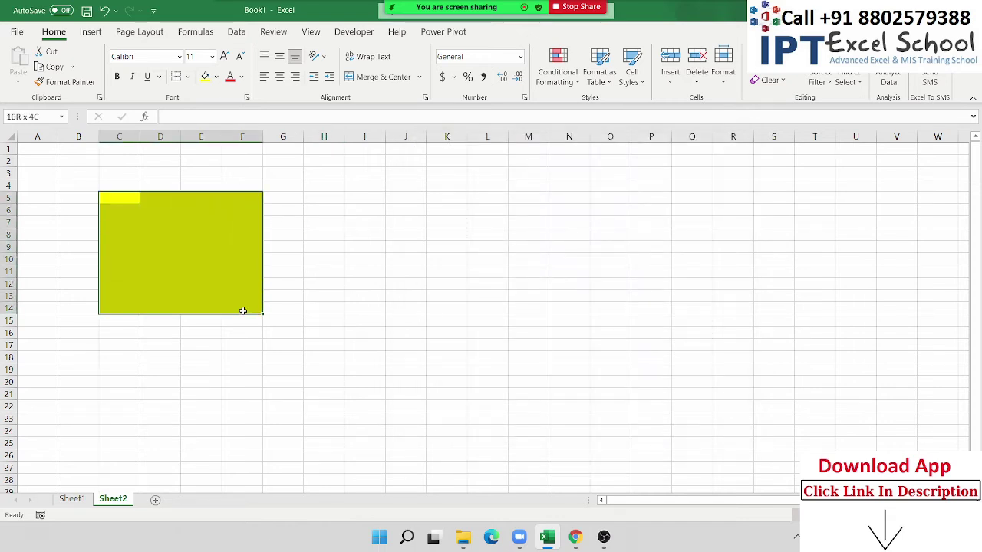
right_click(237, 288)
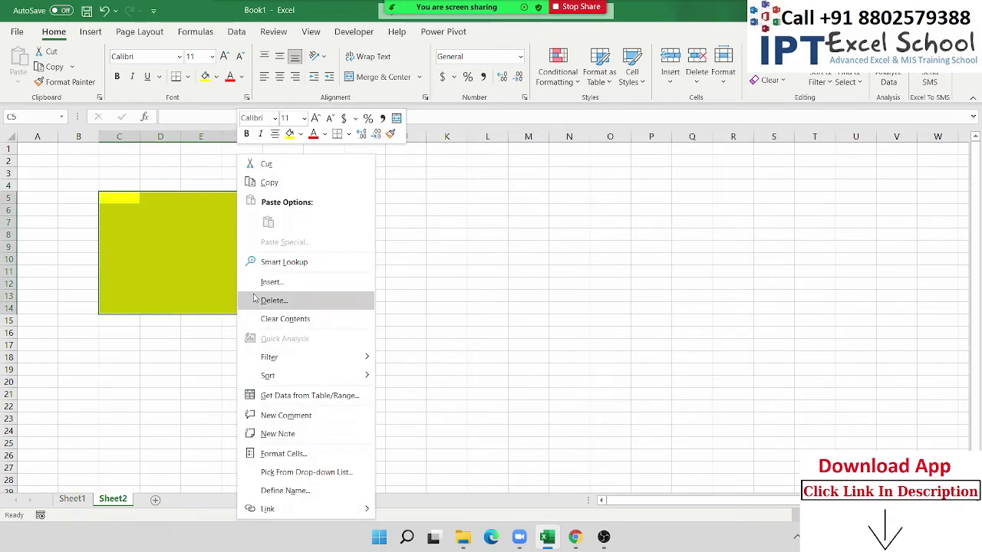
click(285, 453)
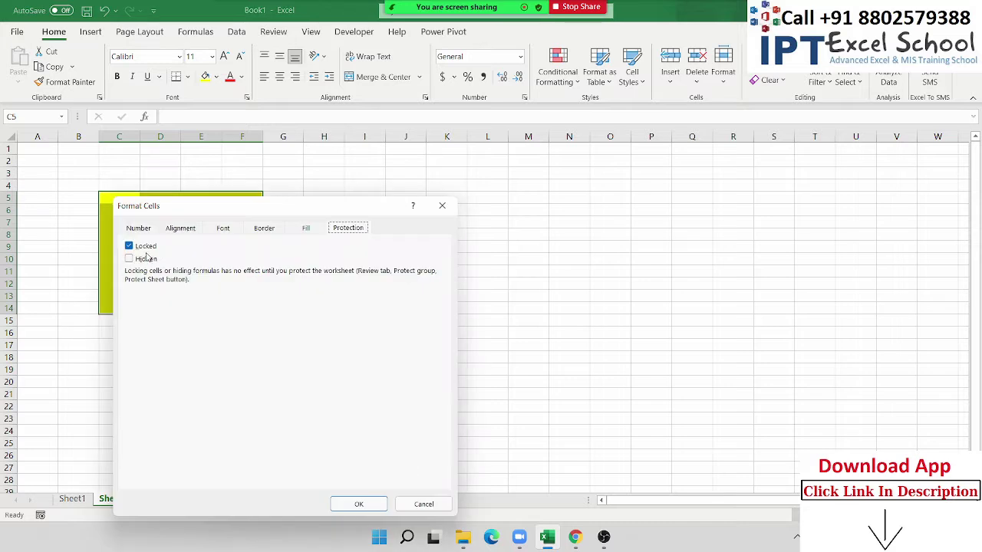
click(146, 248)
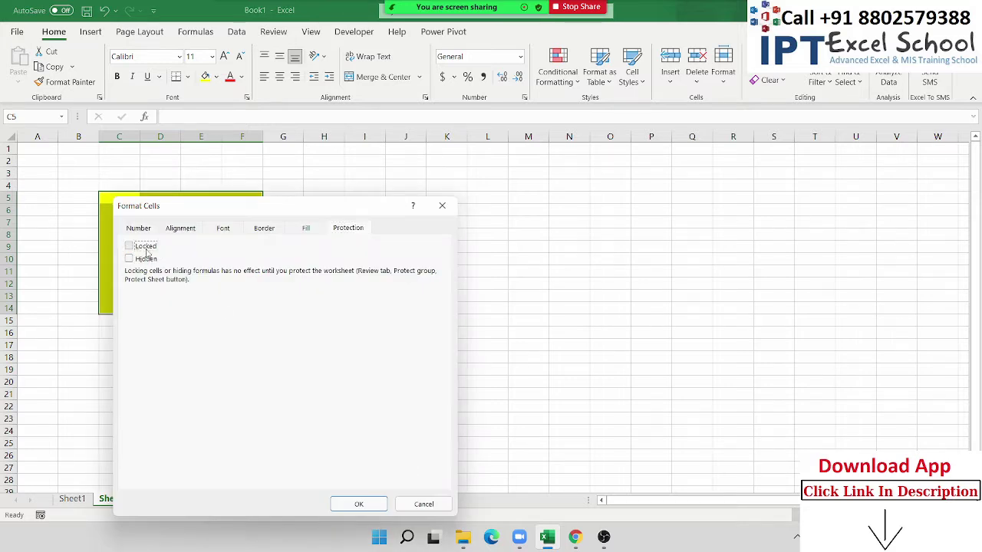
click(360, 506)
right_click(114, 498)
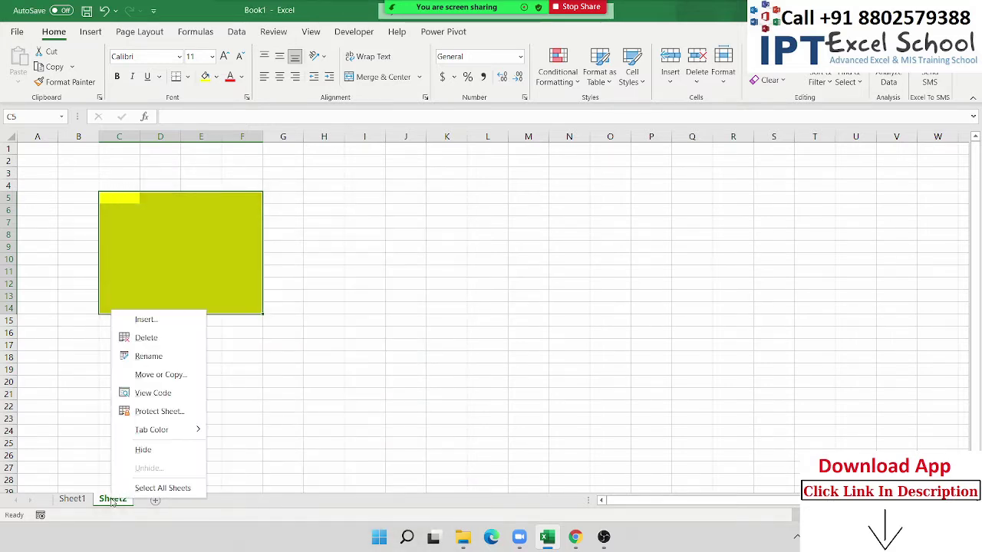
Protect Sheet2 with a password and verify locked cell E17 rejects editing.
click(142, 418)
drag(147, 315, 652, 201)
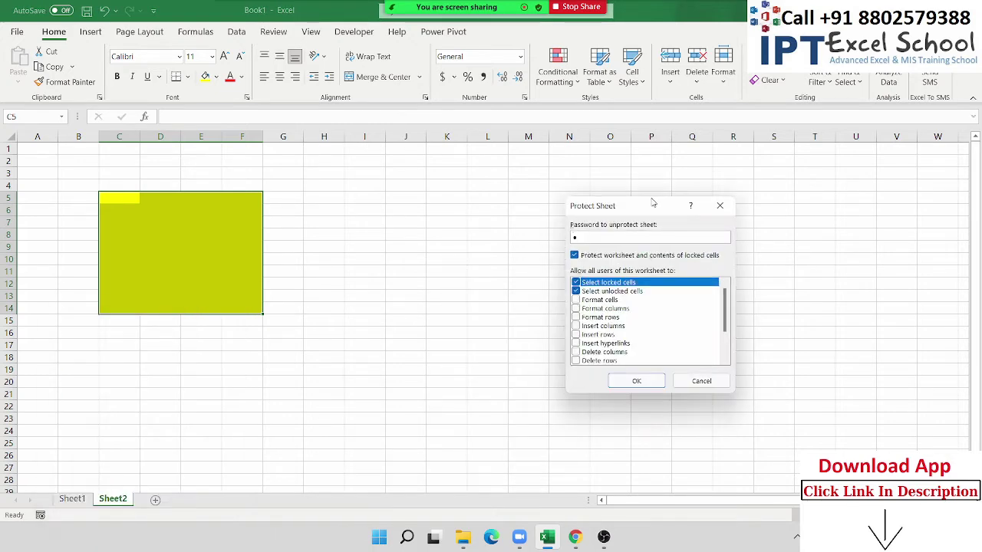
key(Return)
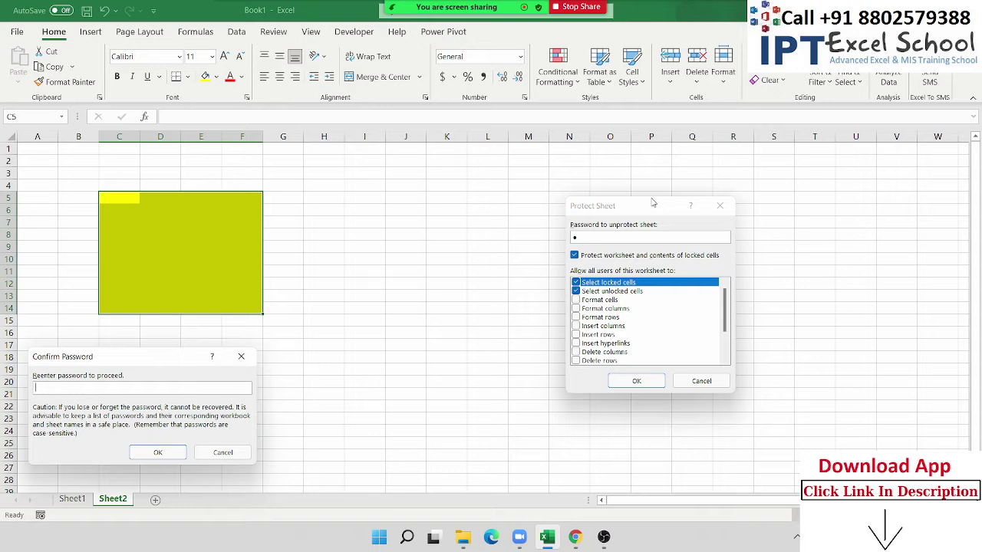
click(157, 451)
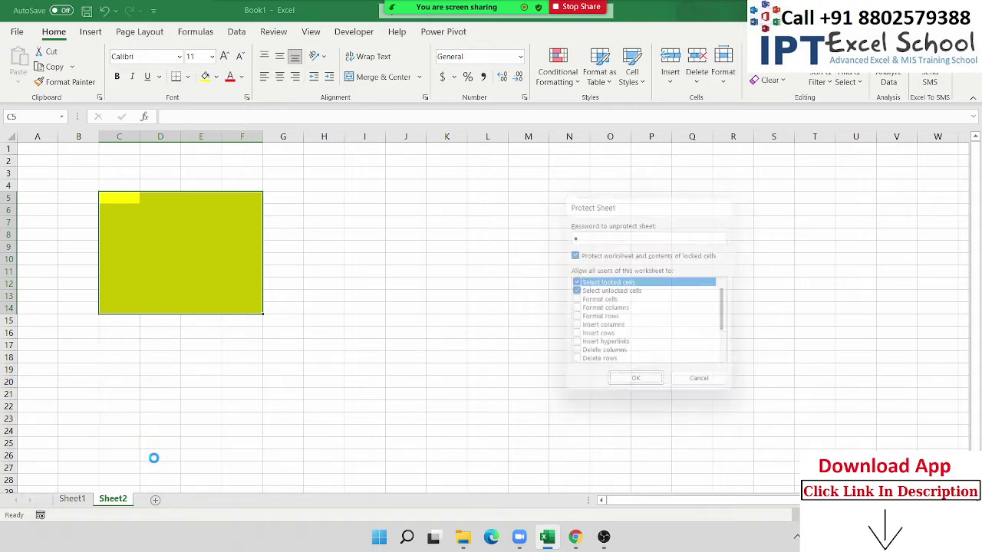
double_click(190, 350)
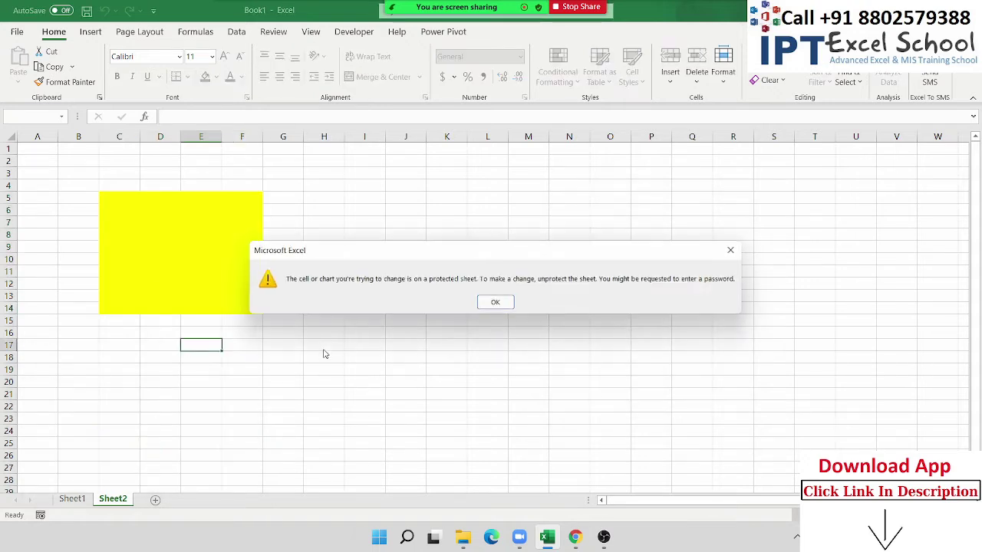
click(495, 302)
Enter safd and asd in the unlocked block, then add Sheet3 and select D5:G14.
click(188, 259)
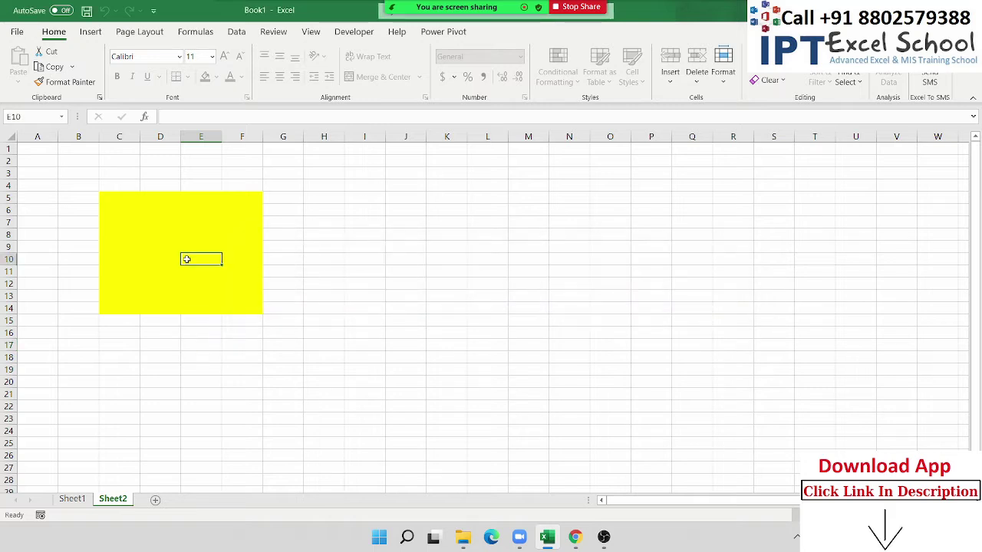
text(safd)
click(178, 236)
text(asd)
click(149, 272)
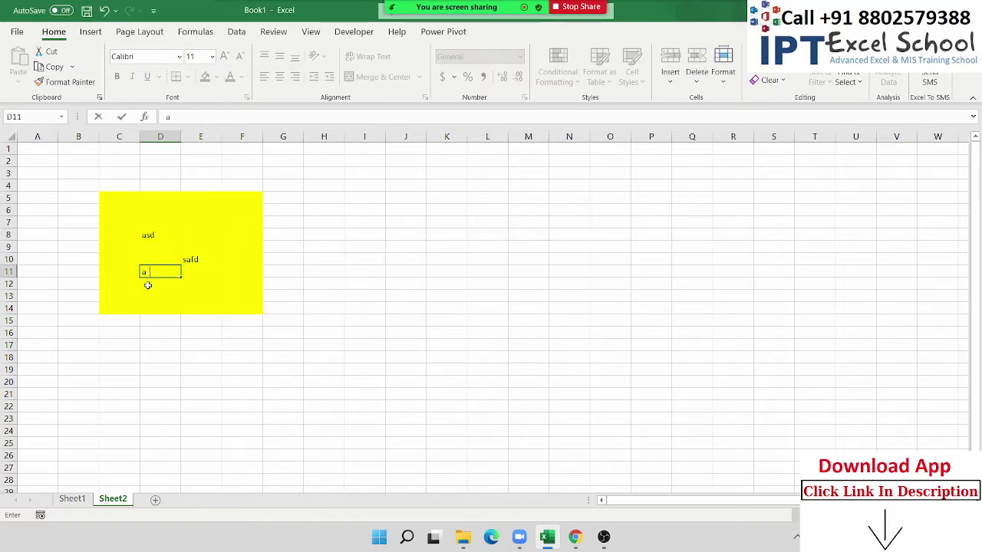
text(asd)
click(205, 293)
text(asd)
click(302, 369)
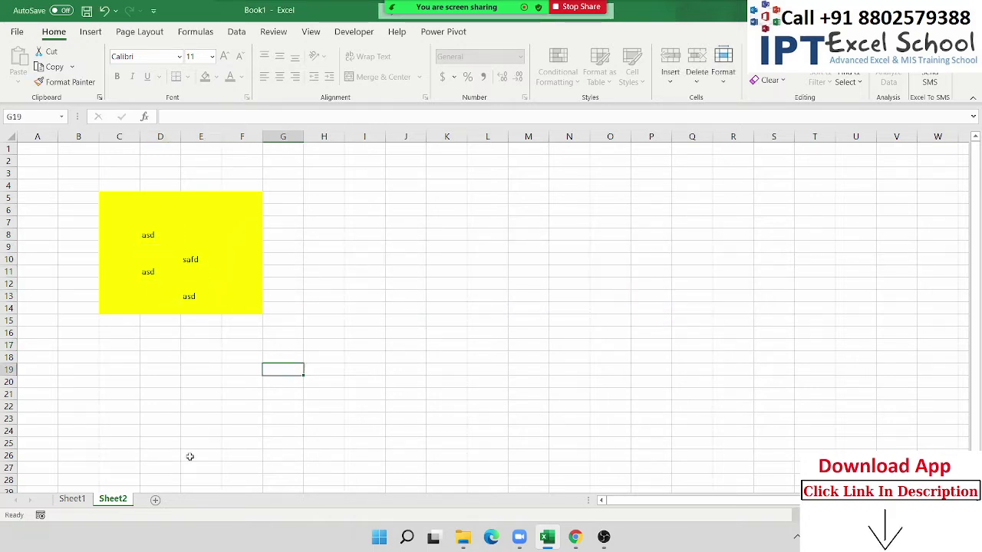
click(155, 500)
mouse_move(158, 196)
mouse_down()
mouse_move(262, 311)
mouse_move(288, 309)
mouse_up()
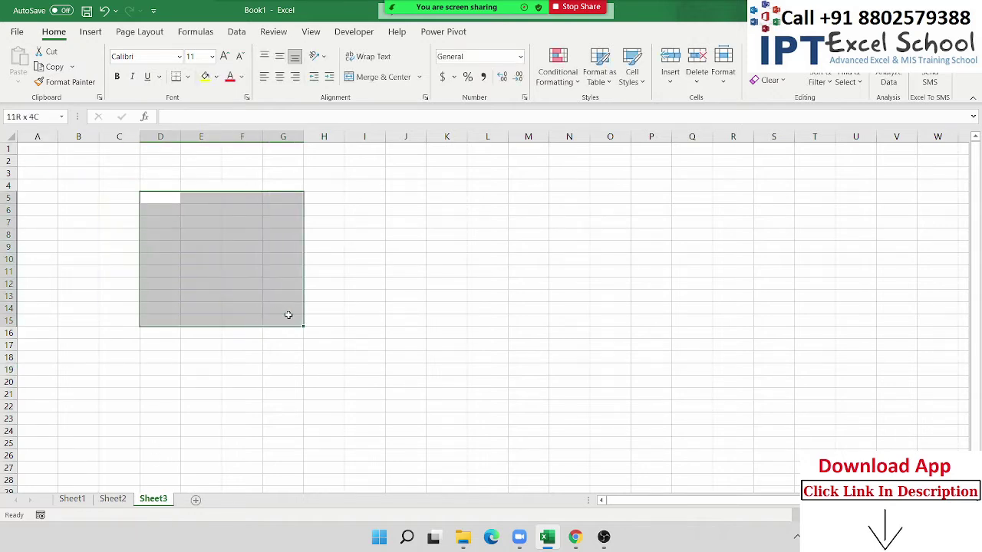
Fill D5:G14 on Sheet3 with red, then view and close cell I5's Format Cells settings.
click(216, 77)
click(214, 196)
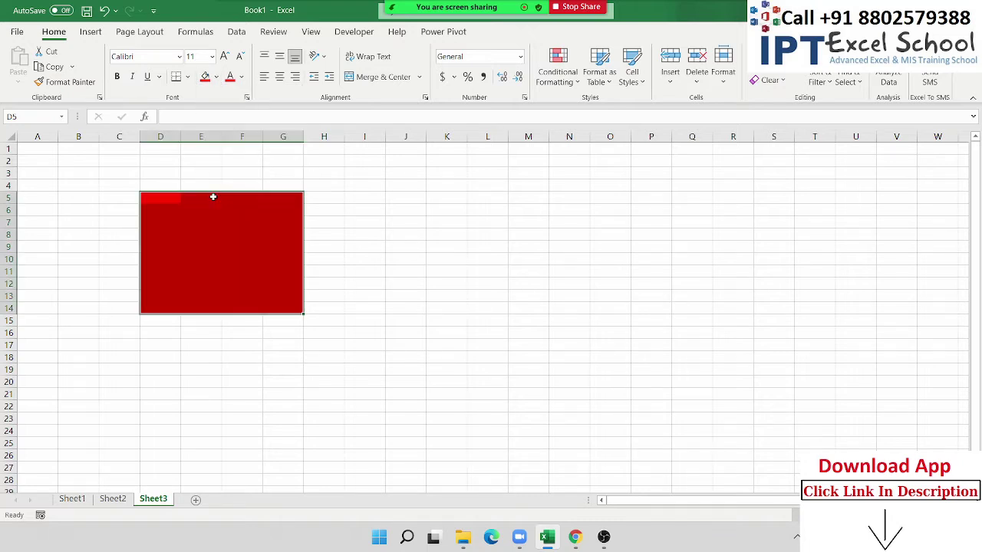
click(379, 232)
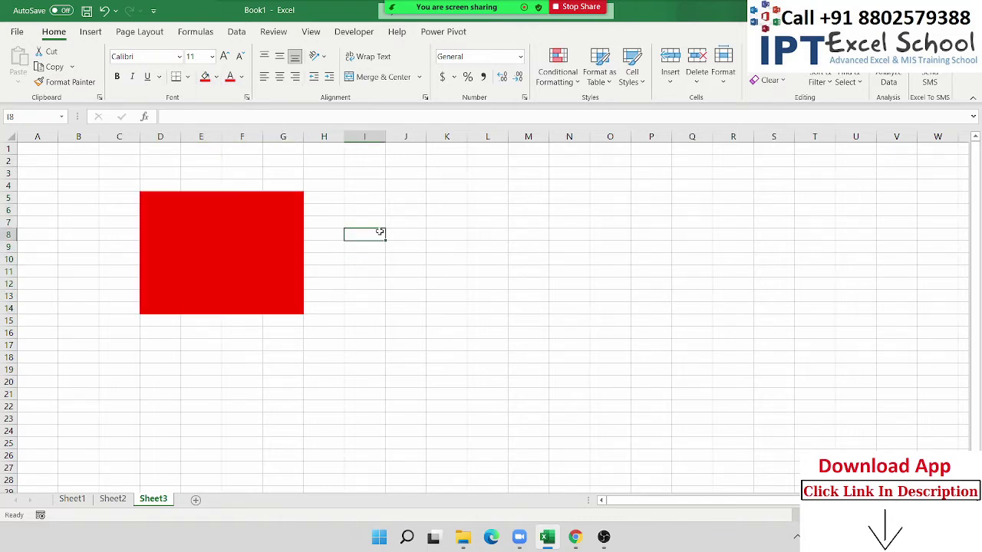
right_click(383, 197)
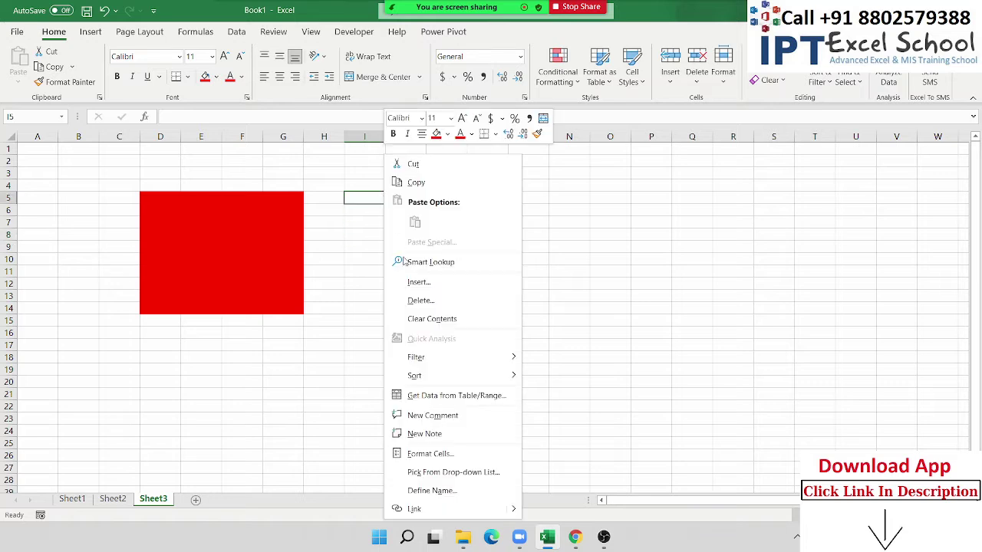
click(433, 453)
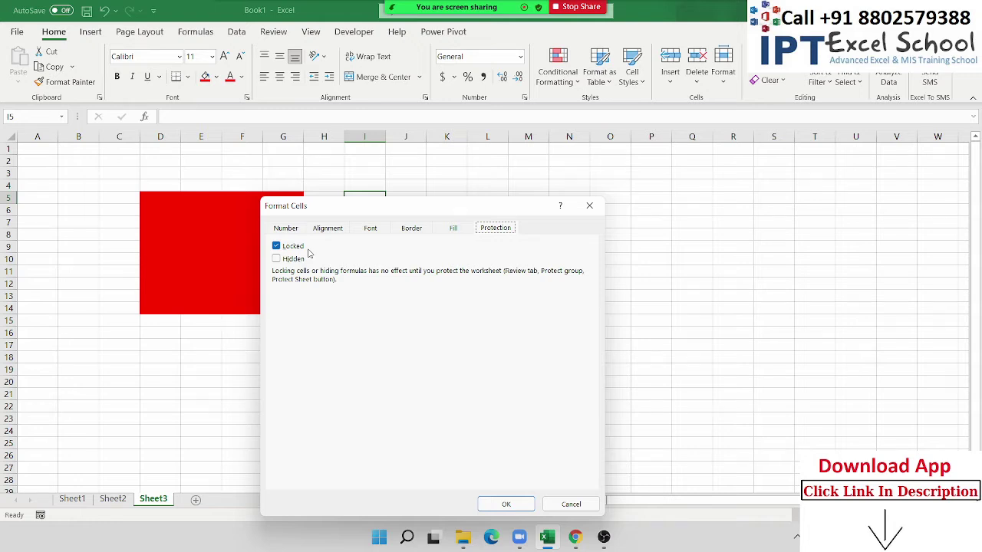
key(Return)
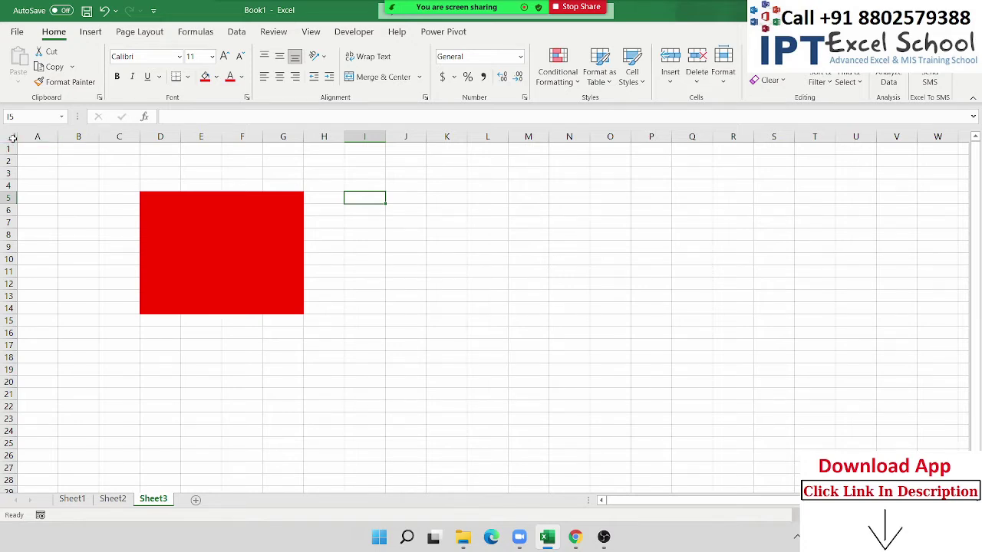
Unlock every cell on Sheet3 by clearing Locked in Format Cells > Protection.
click(12, 139)
right_click(237, 242)
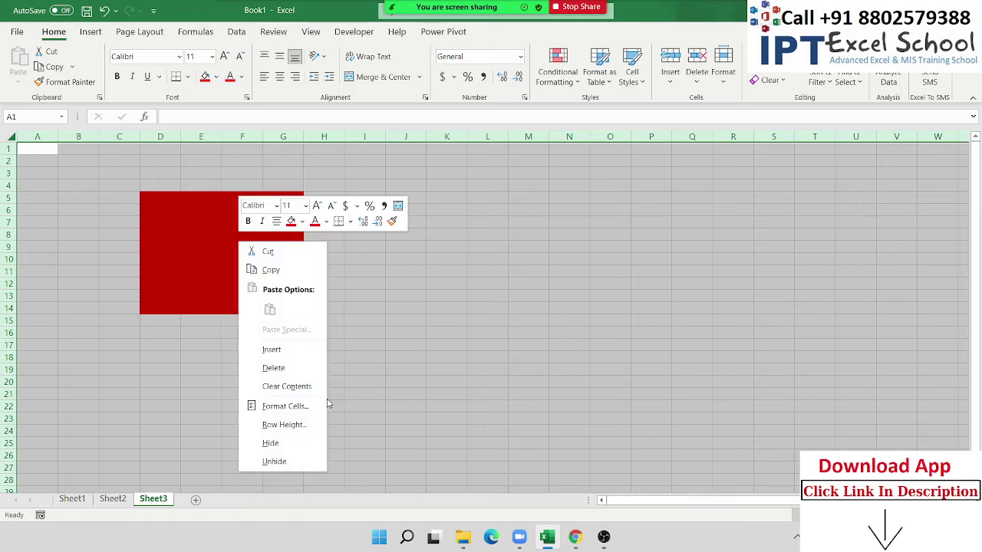
click(280, 407)
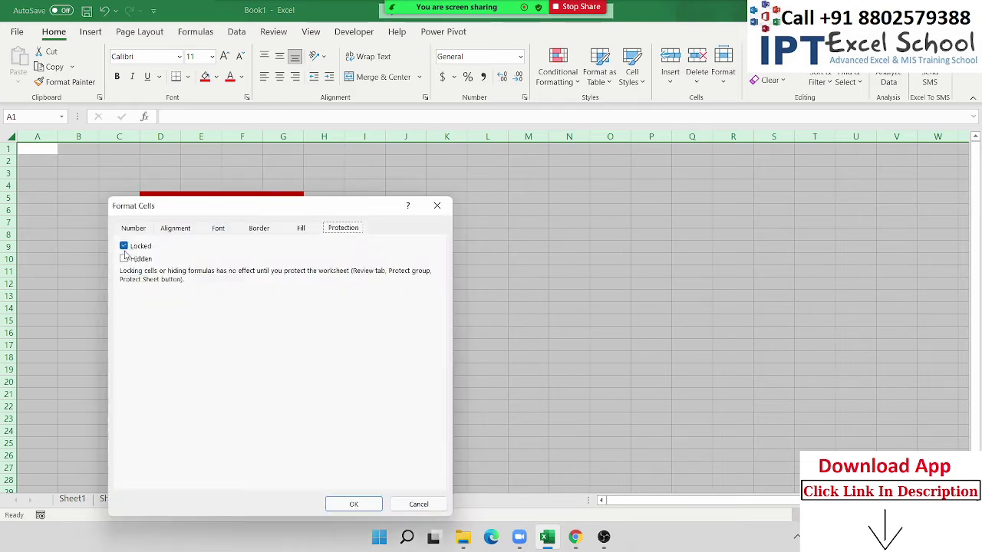
click(123, 245)
click(353, 503)
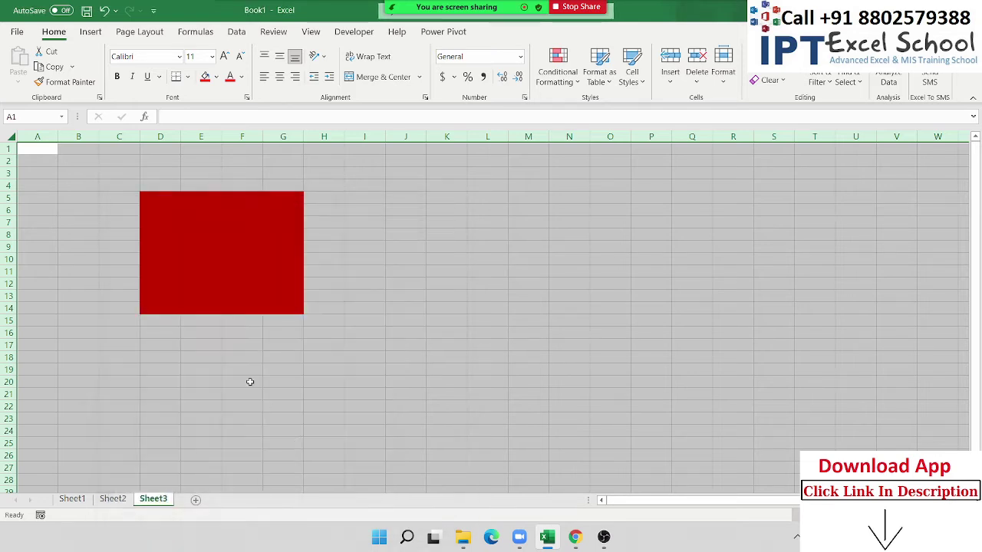
Set the red block D5:G14 back to Locked.
click(242, 357)
mouse_move(153, 197)
mouse_down()
mouse_move(237, 241)
mouse_move(280, 303)
mouse_up()
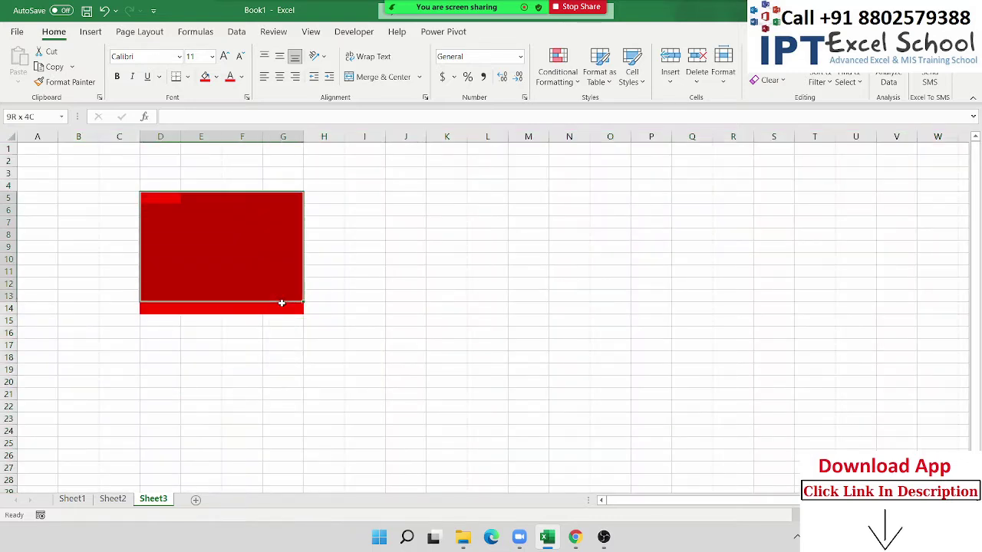
right_click(271, 287)
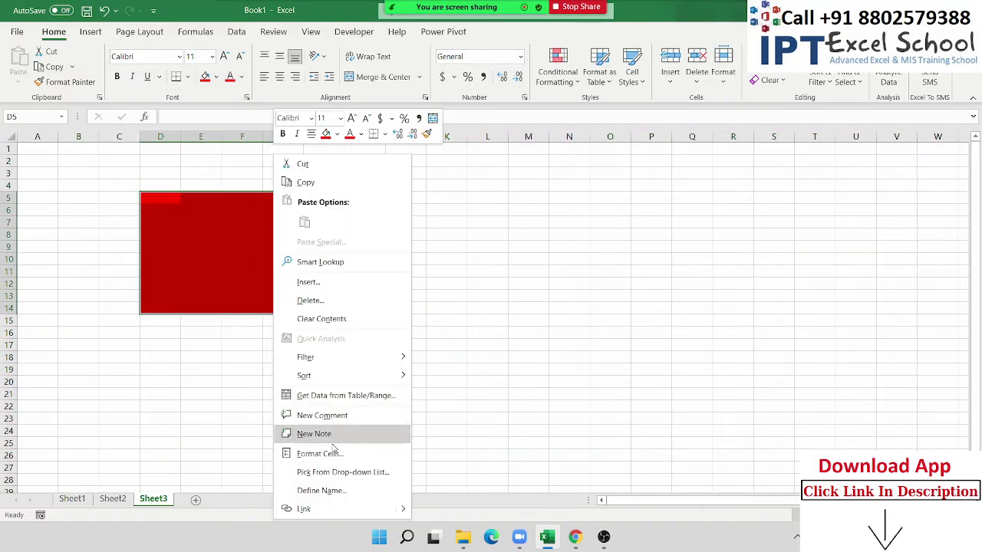
key(Escape)
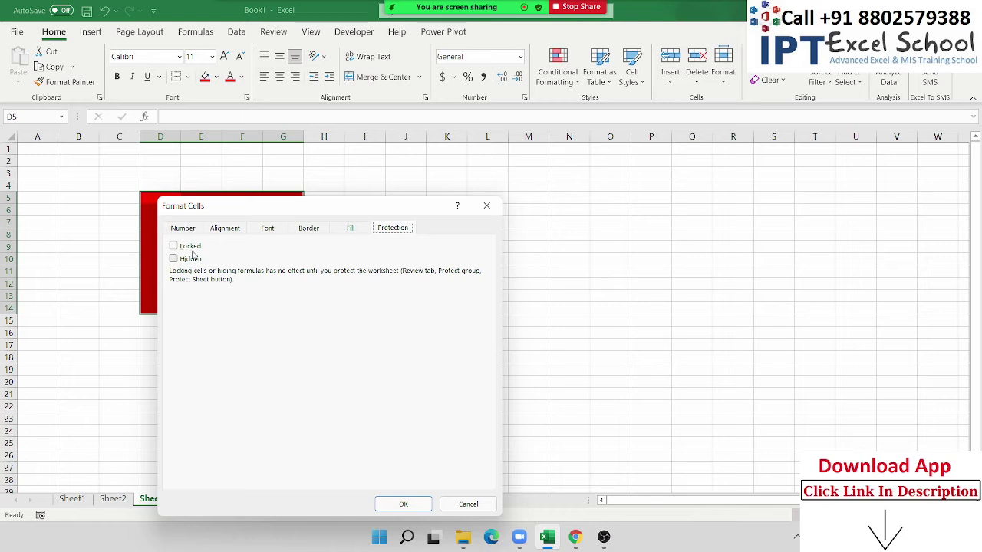
click(173, 246)
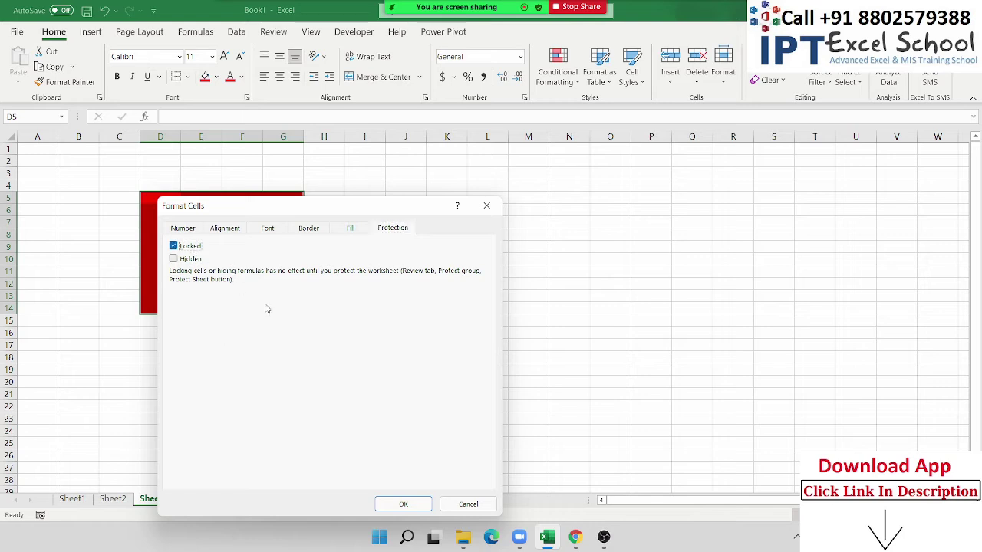
click(405, 503)
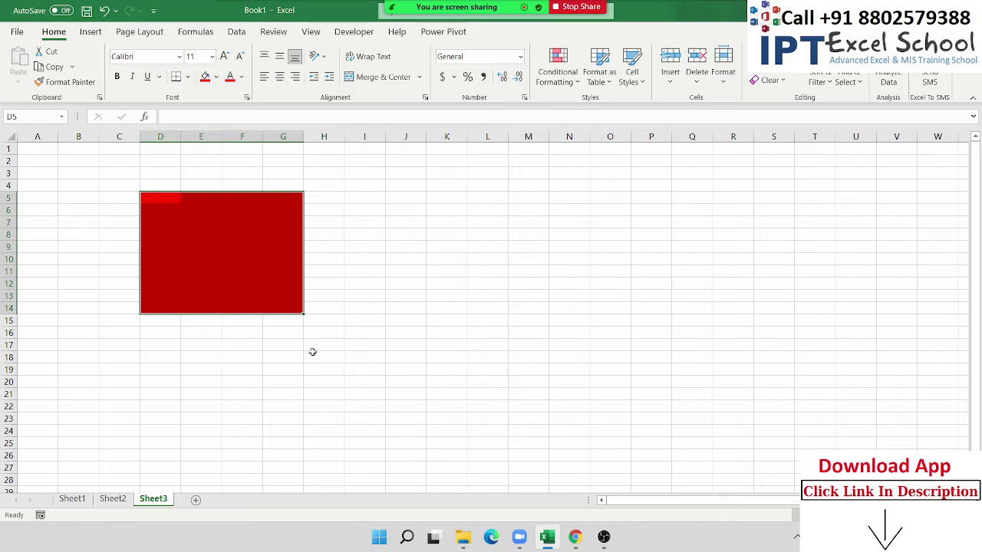
Protect Sheet3 with the default protection settings.
click(317, 405)
right_click(151, 500)
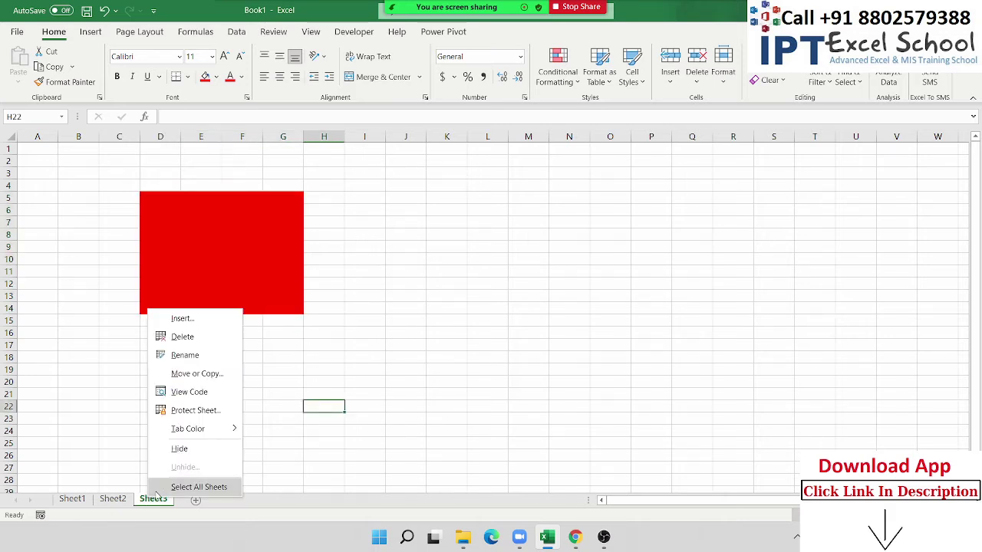
click(189, 410)
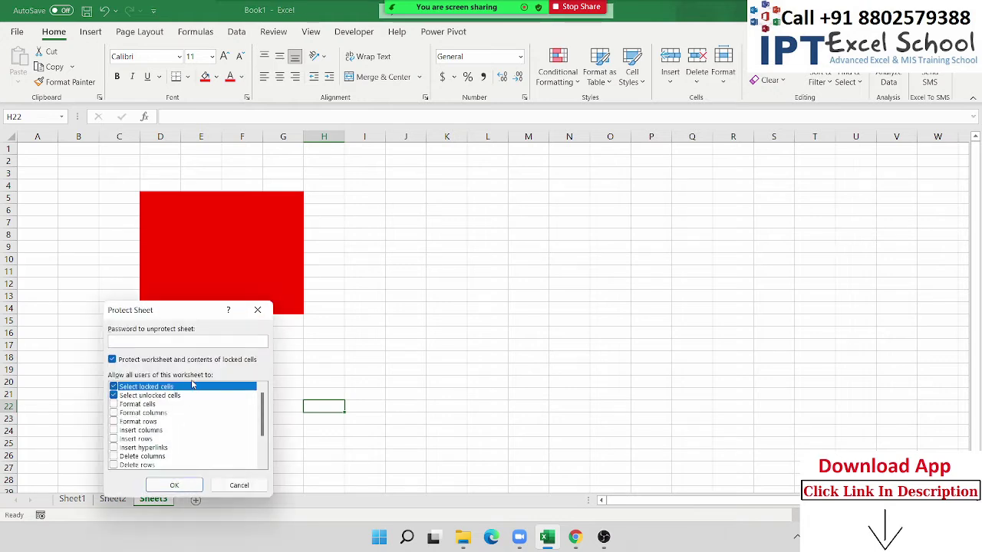
key(Return)
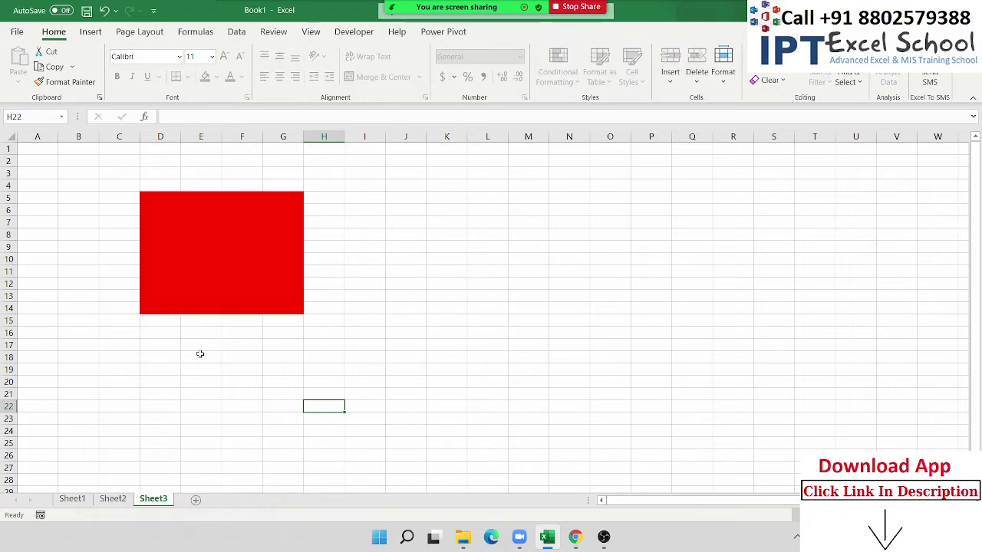
Enter dfgsd in E17 and sdf in I19, then confirm locked cell E10 refuses edits.
click(184, 345)
text(dfgsd)
click(361, 371)
text(sdf)
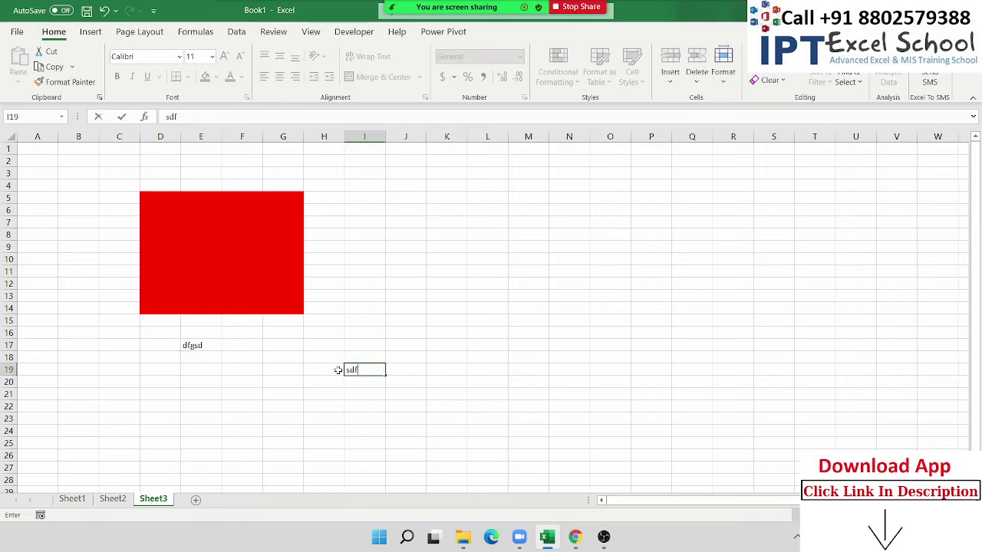
click(217, 257)
double_click(216, 258)
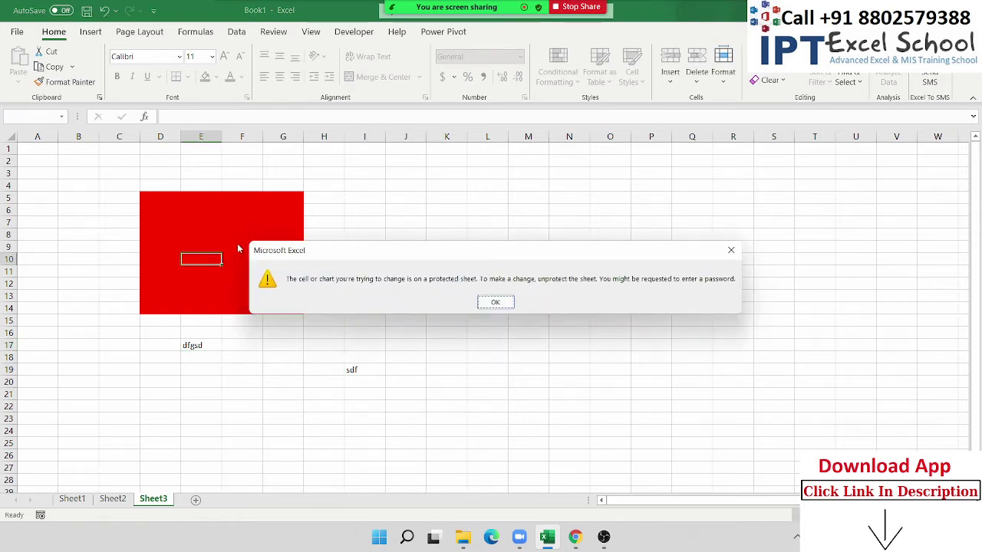
key(Return)
click(432, 11)
mouse_move(460, 258)
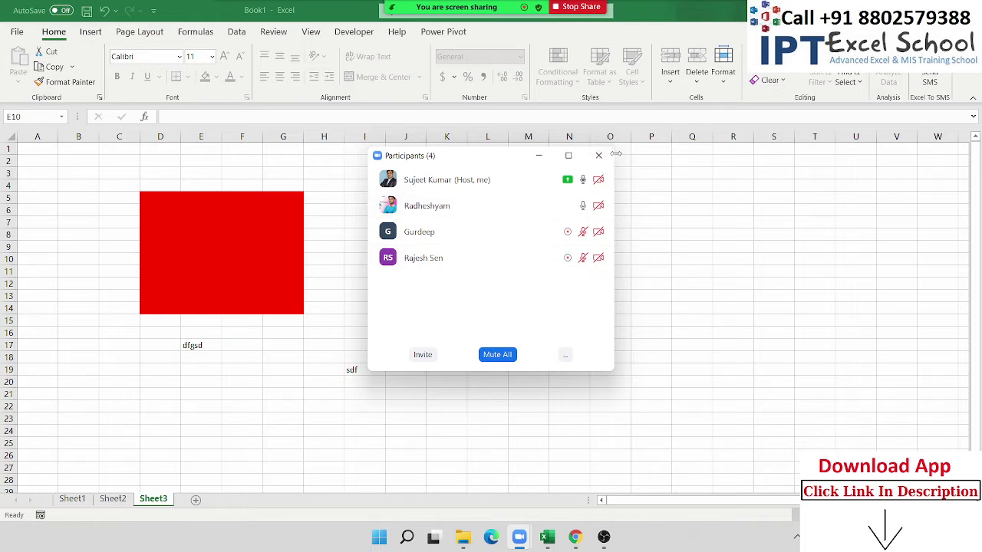
click(598, 155)
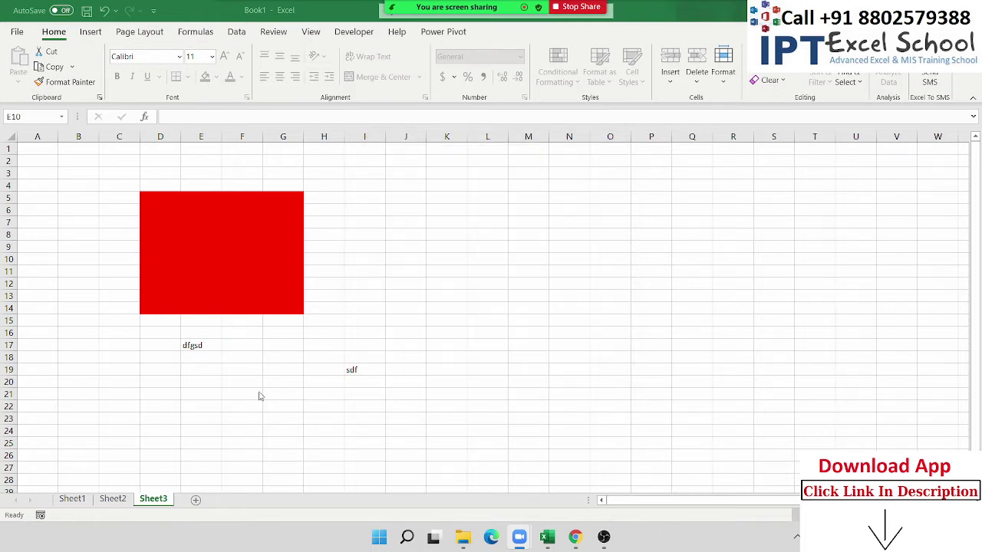
Add a new blank Sheet4, check Sheet1 to Sheet3, and return to Sheet4.
click(195, 500)
scroll(128, 394, up, 1)
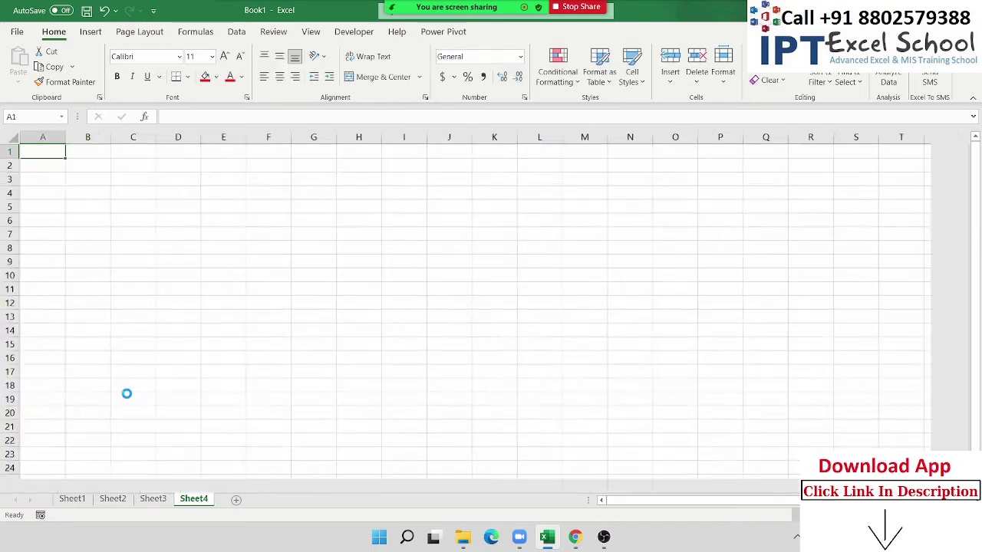
scroll(128, 394, up, 2)
scroll(128, 395, up, 1)
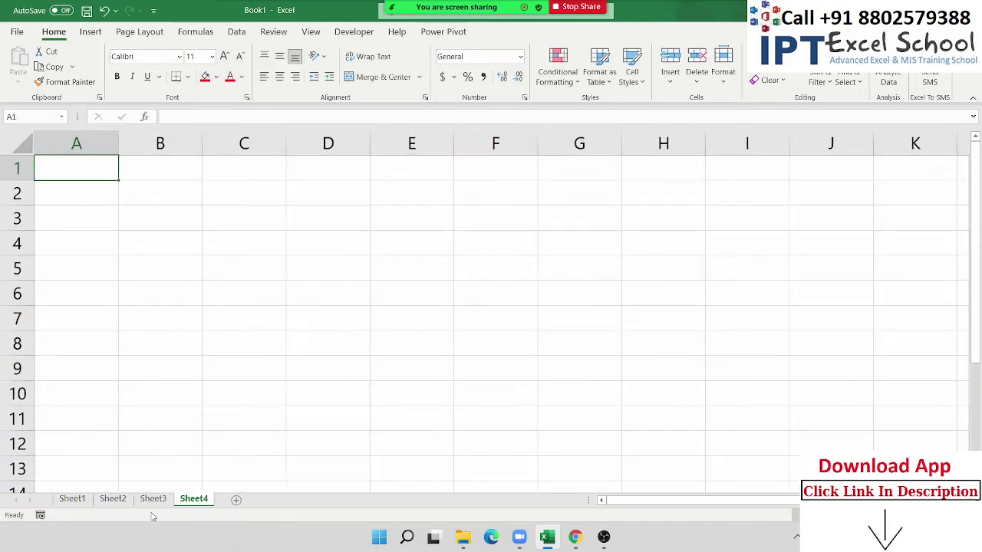
click(72, 499)
click(112, 500)
click(151, 499)
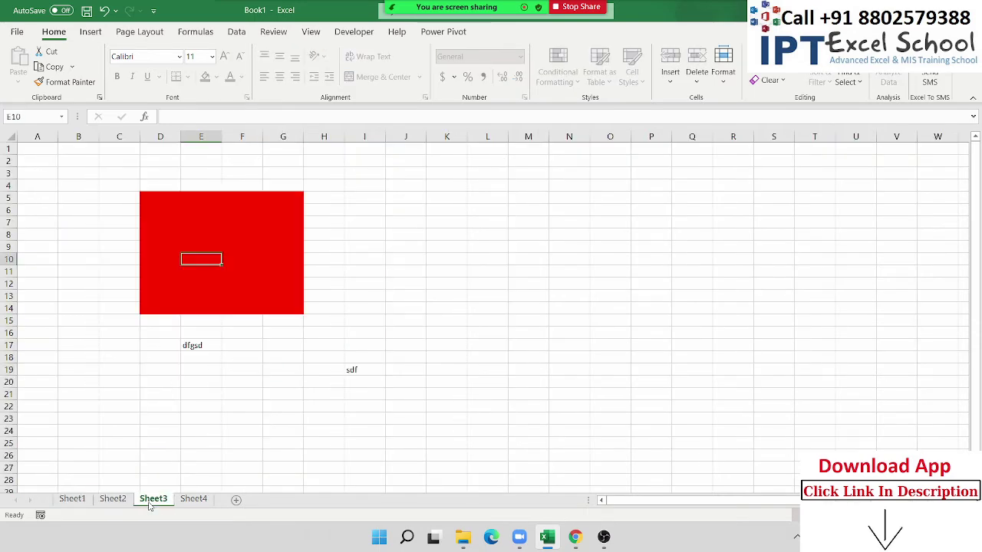
click(117, 502)
click(82, 502)
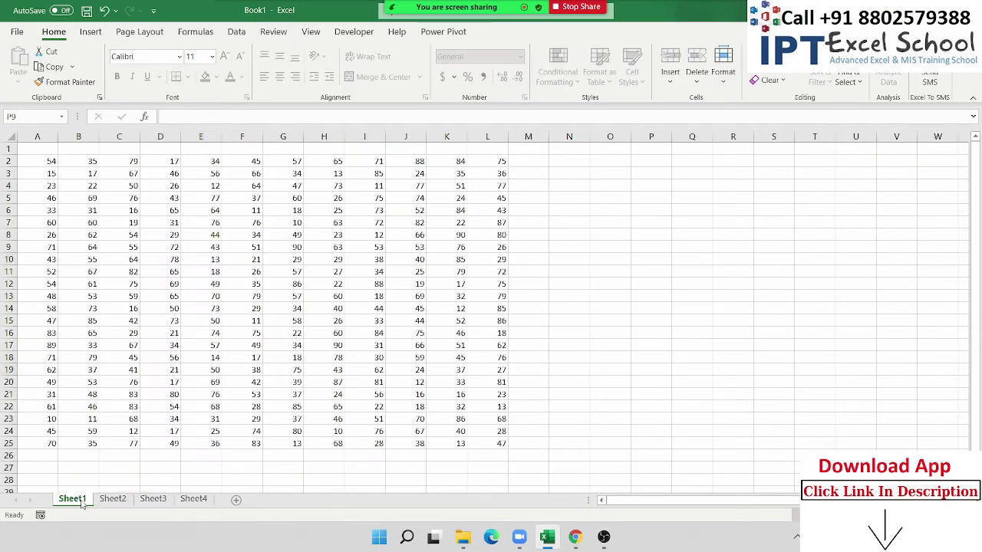
click(184, 502)
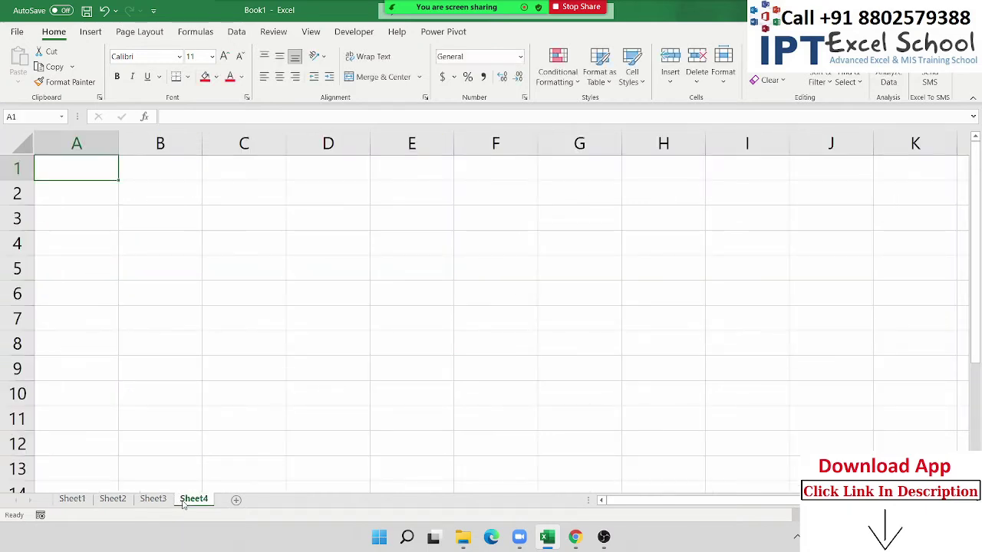
Type headers Name, Qty, MRP, Amt and GST into A1:E1.
text(Nma)
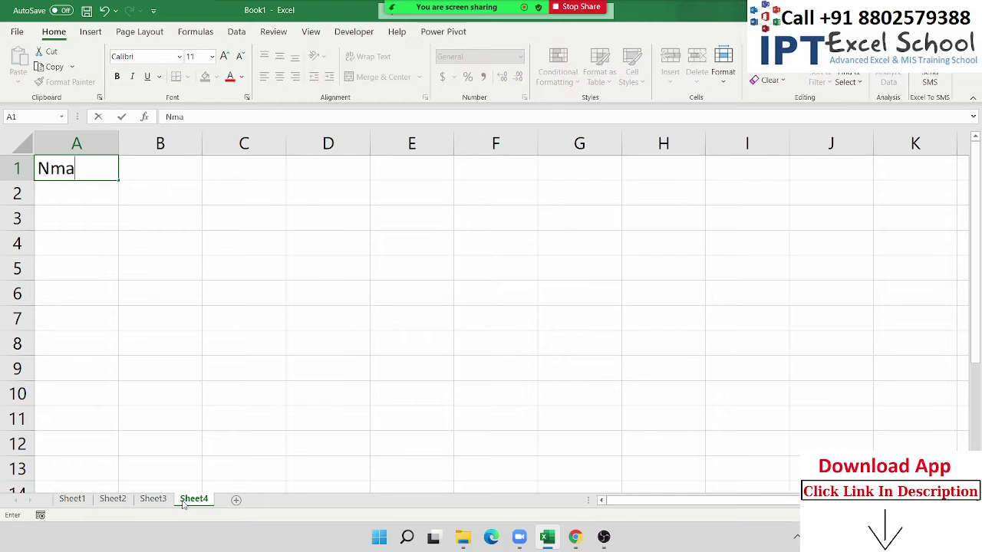
text(e)
key(Escape)
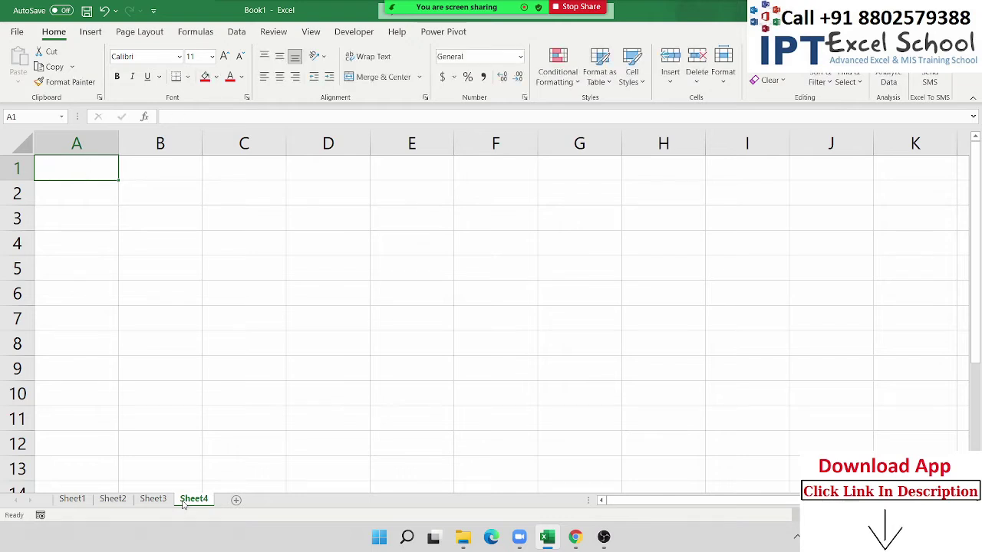
text(Name)
key(Tab)
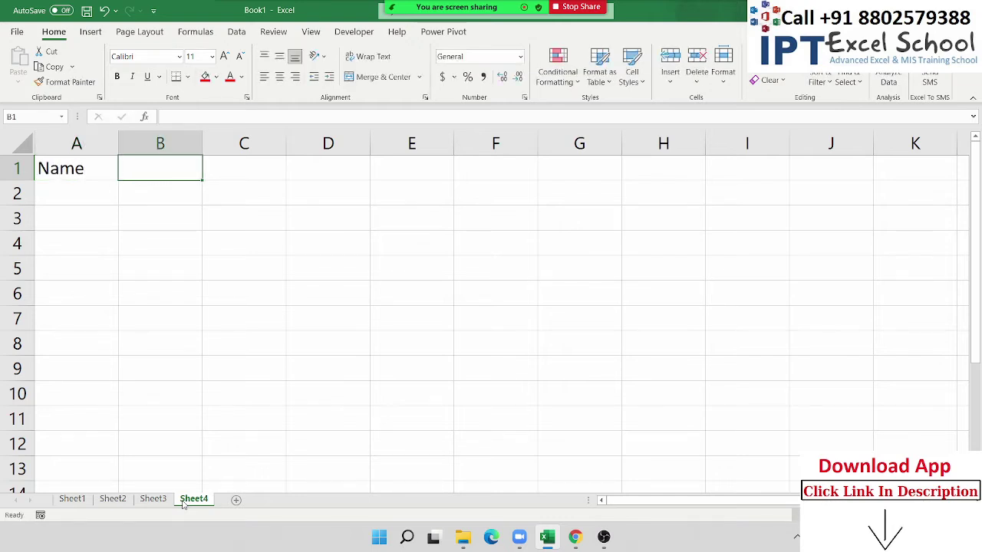
text(Qty)
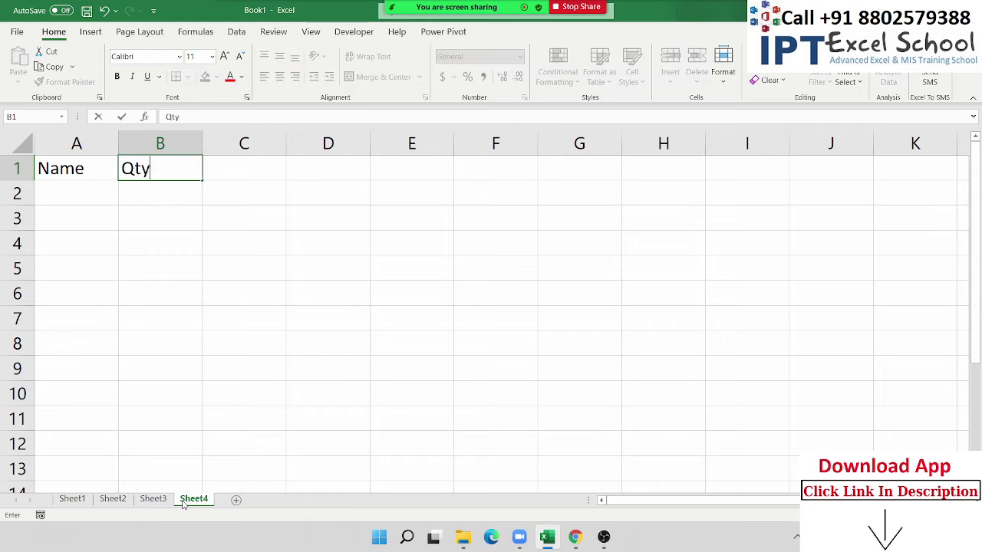
key(Tab)
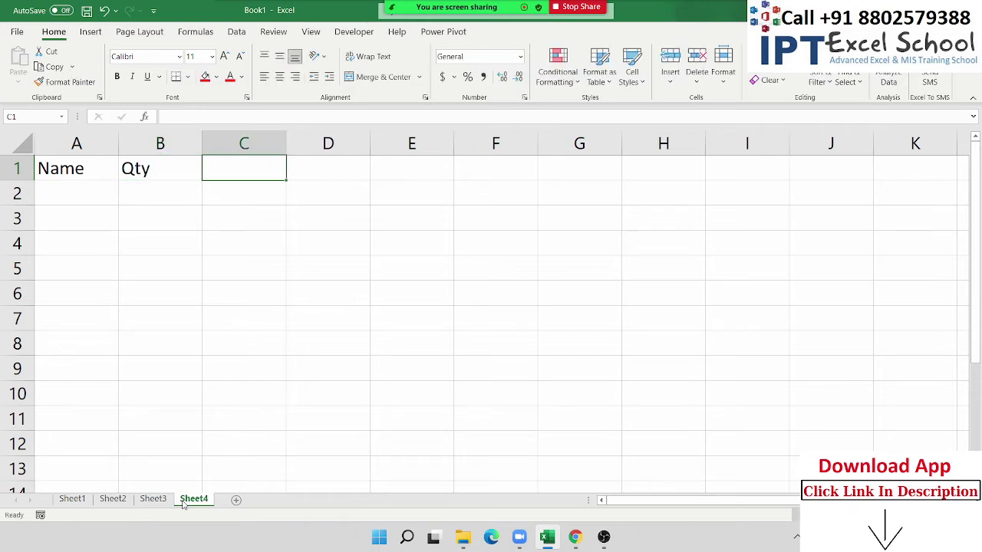
text(MRP)
key(Tab)
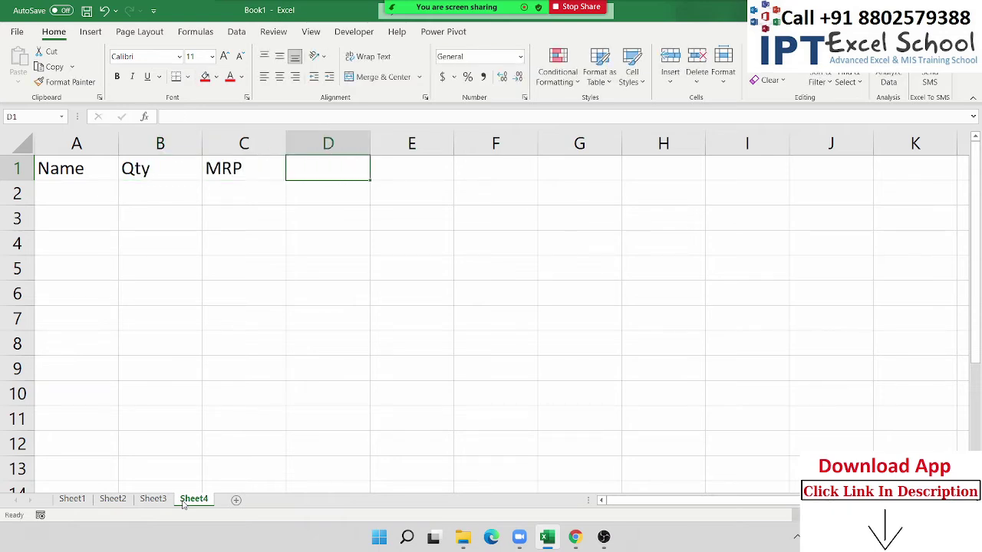
text(Amt)
key(Tab)
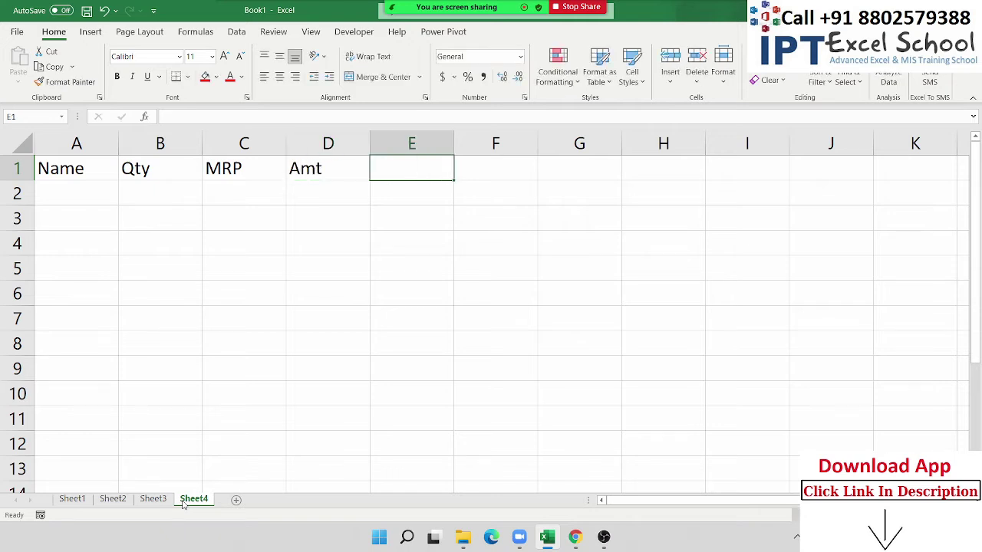
text(GST)
key(Tab)
Add headers Com, Total, Date and Time in F1:I1.
text(C)
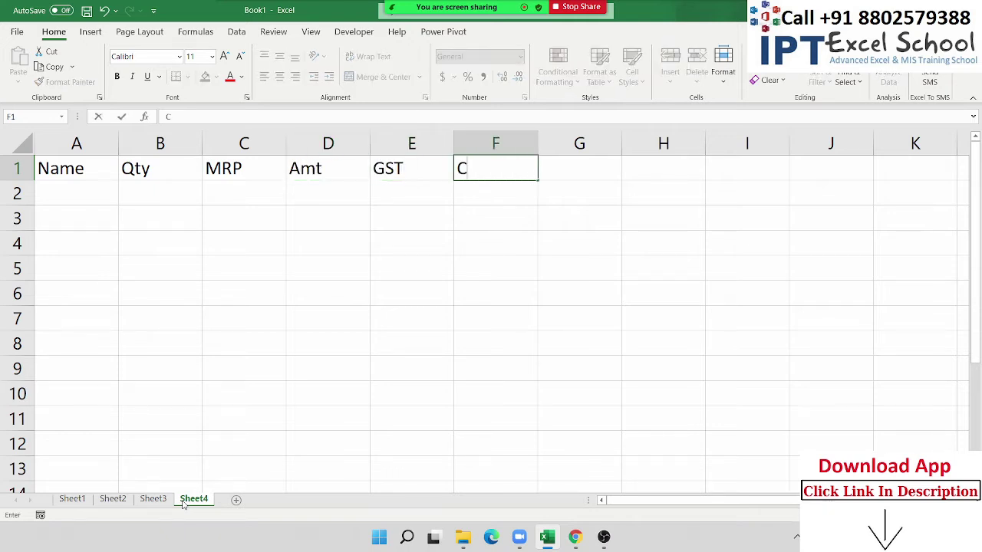
text(om)
key(Tab)
text(Total)
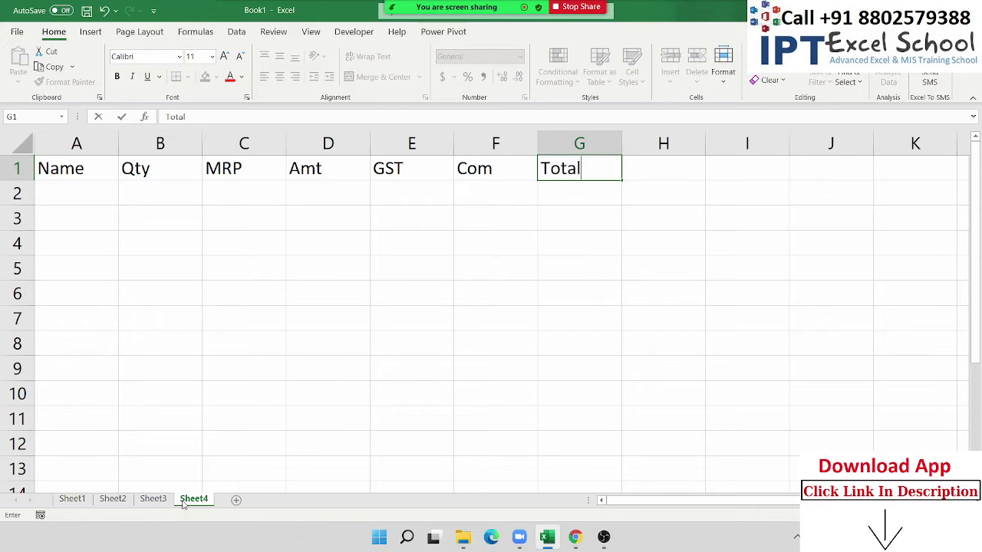
key(Tab)
text(Dar)
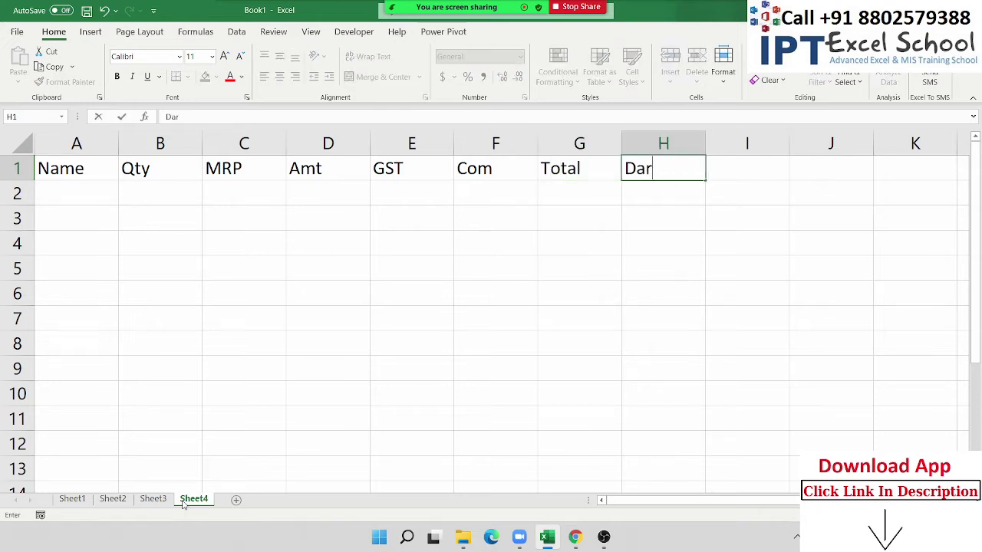
key(BackSpace)
text(te)
key(Tab)
text(Time)
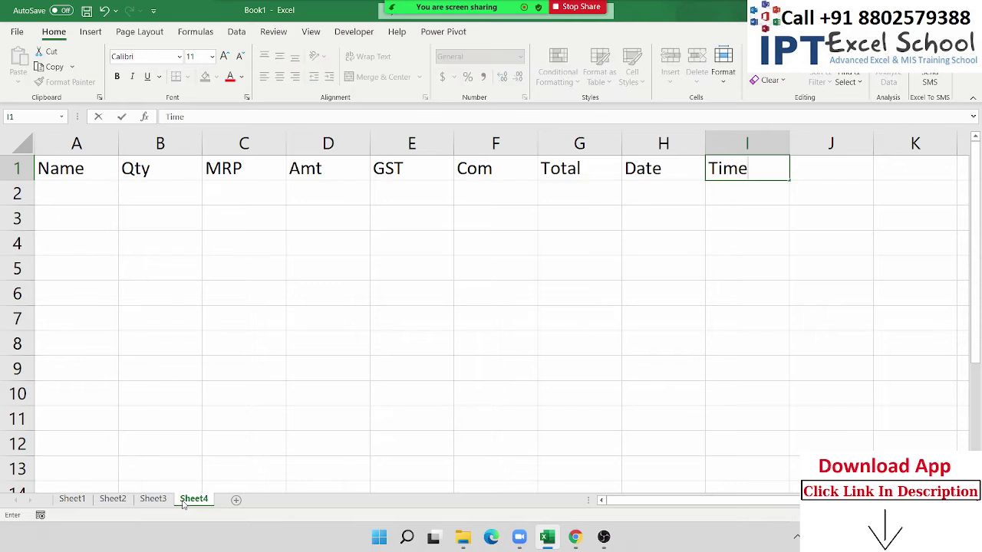
key(Return)
Enter the Amt formula =B2*C2 in D2.
key(Down)
key(Left)
key(Left)
key(Left)
key(Left)
key(Left)
key(Up)
key(Right)
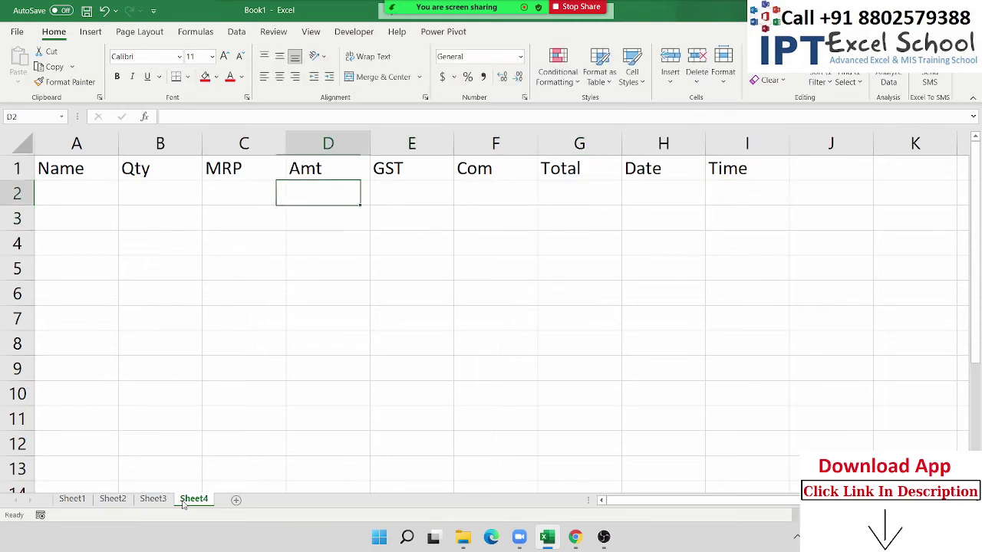
text(=)
key(Left)
key(Left)
key(Left)
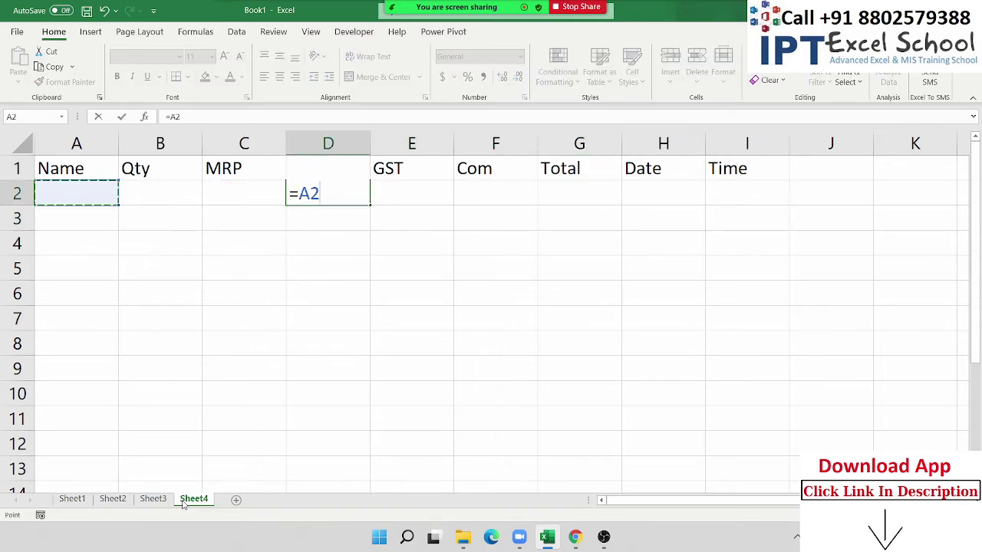
key(Right)
text(*)
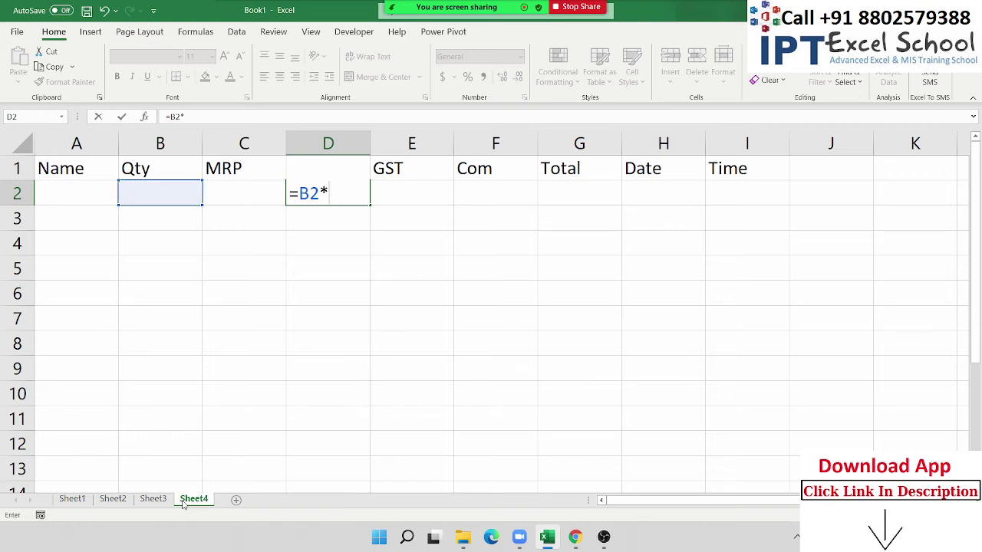
key(Left)
key(Return)
Enter the GST formula =D2*18% in E2 and begin =D2 in F2.
key(Right)
key(Up)
text(=)
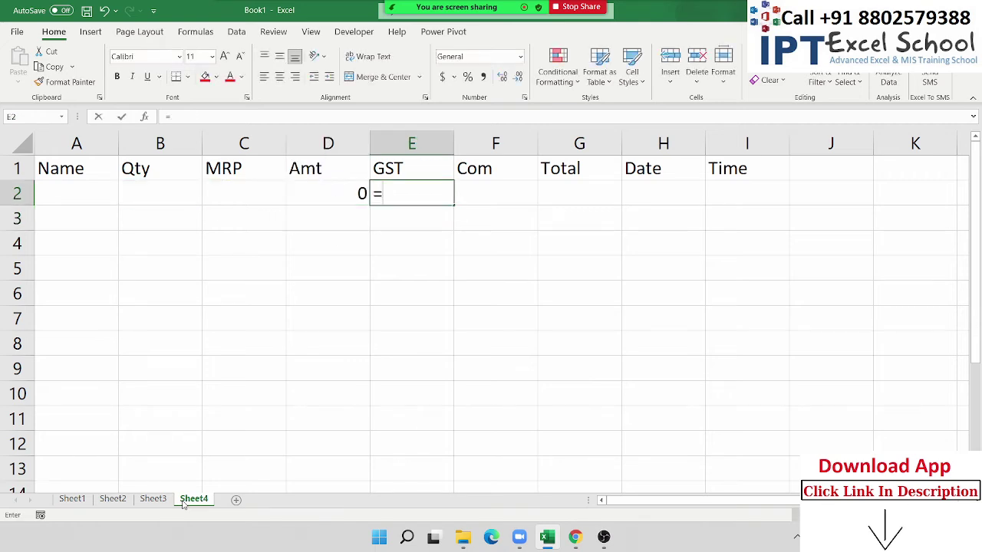
key(Left)
text(*18)
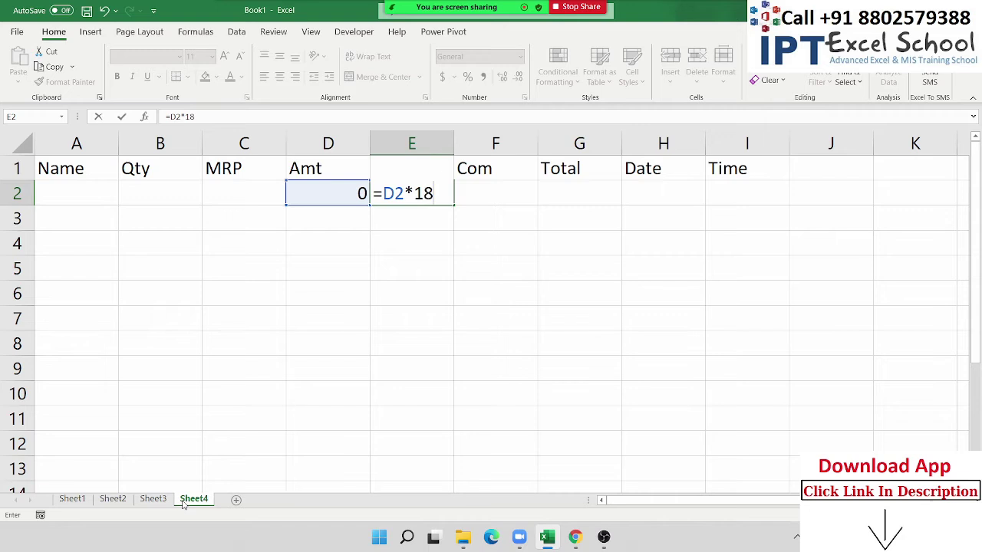
text(%)
key(Return)
key(Up)
key(Right)
text(=)
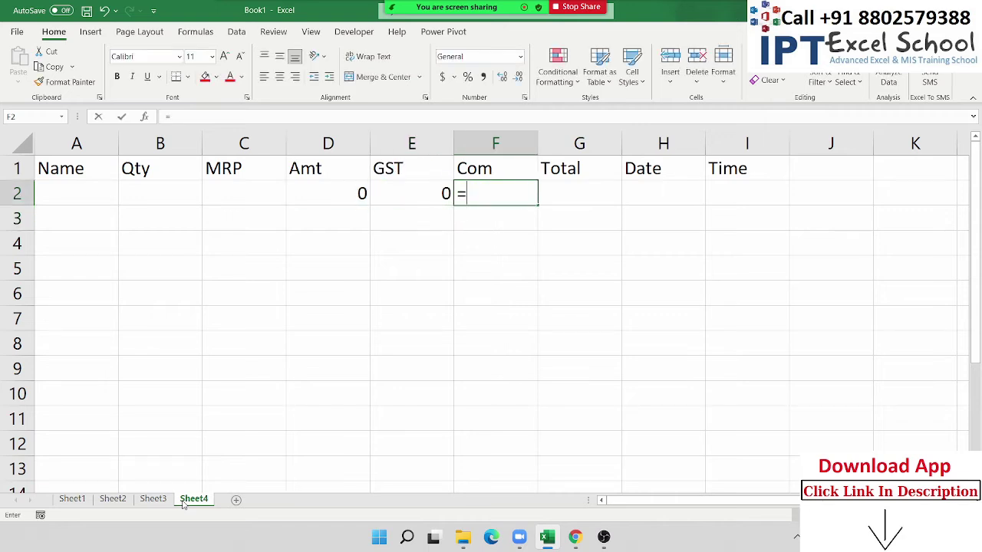
key(Left)
key(Left)
Complete the Com formula =D2*2% in F2 and add a SUM Total in G2.
text(*)
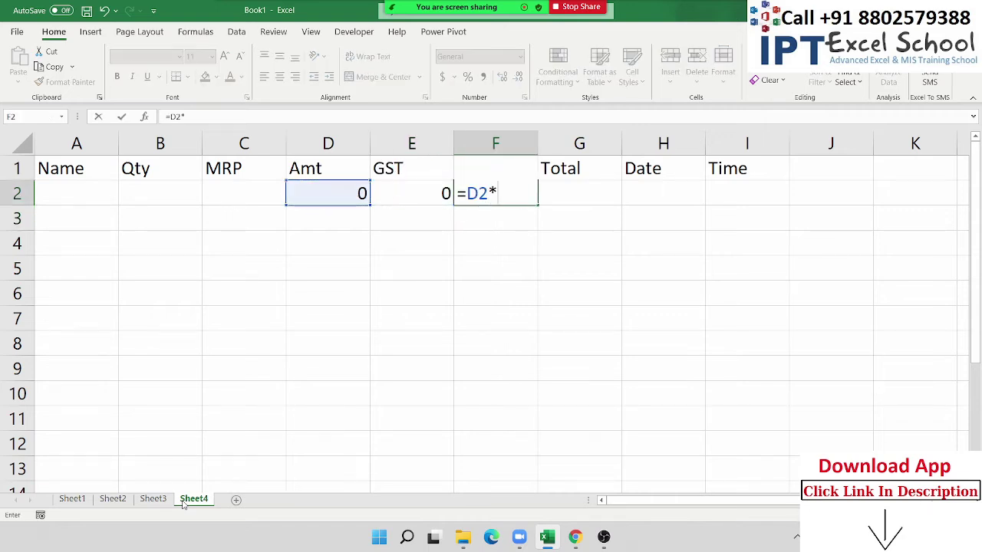
text(2%)
key(Return)
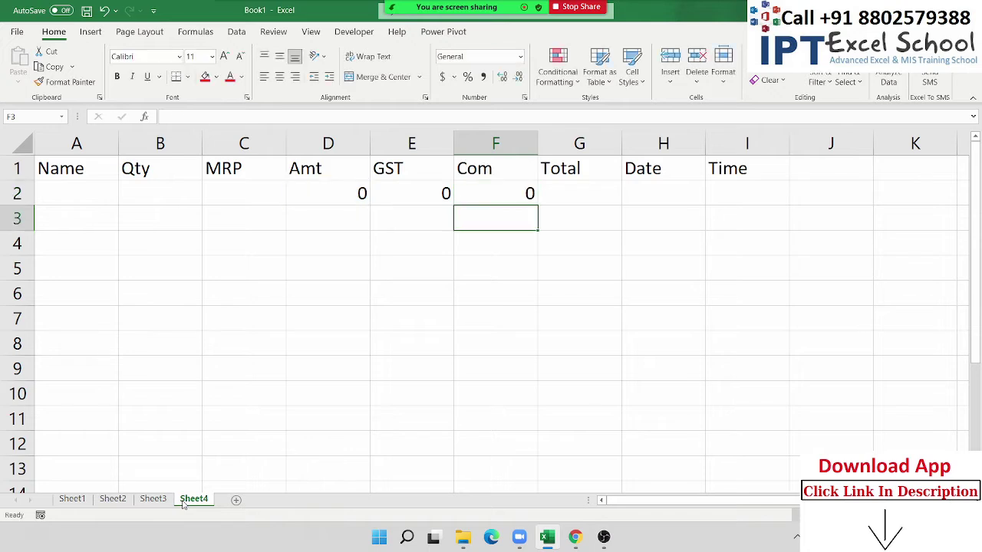
key(Up)
key(Right)
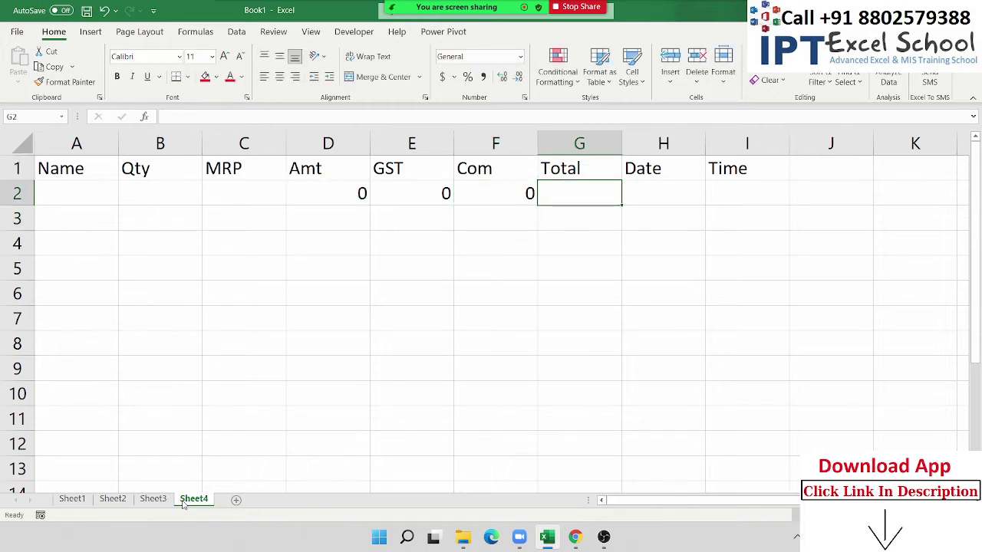
key(alt+equal)
key(Return)
Fill the D2:G2 formulas down through row 16 with Ctrl+D.
key(Up)
key(Left)
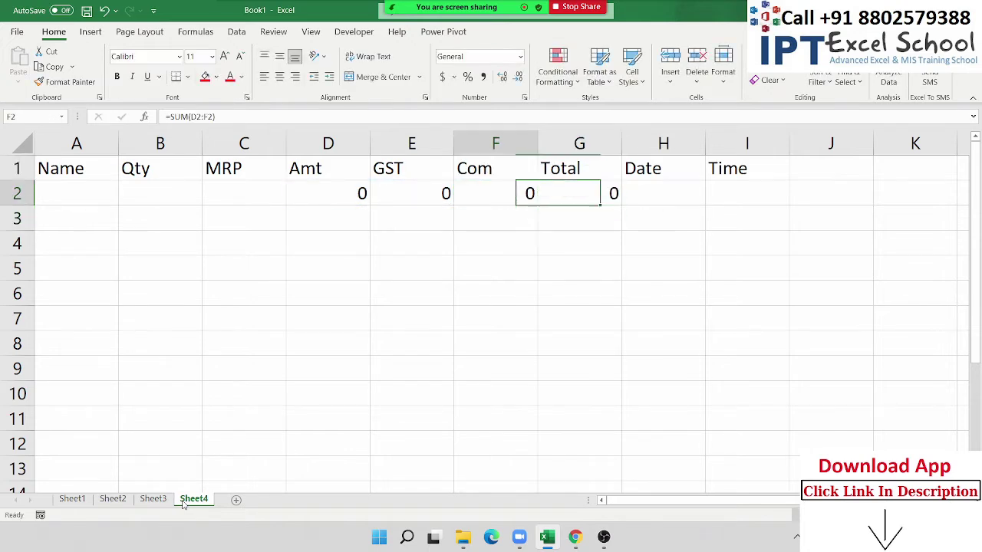
key(Left)
key(Left)
key(shift+Right)
key(shift+Right)
key(shift+Right)
key(shift+Right)
key(shift+Left)
key(shift+Down)
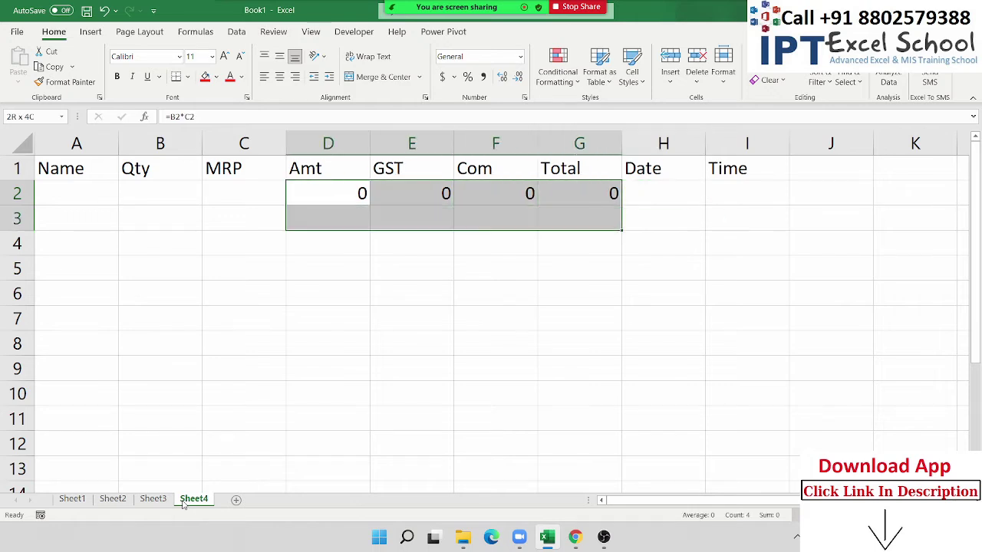
key(shift+Down)
key(shift+Down)
key(shift+Down)
key(shift+Down)
key(shift+Down)
key(shift+Down)
key(shift+Down)
key(ctrl+d)
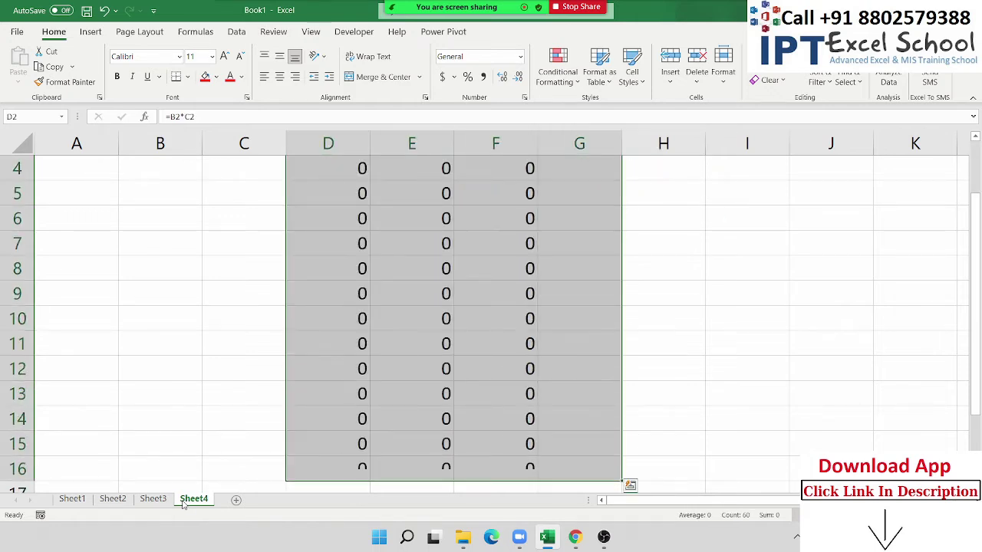
key(ctrl+Up)
key(Left)
key(Left)
key(Left)
Enter a sample name, Qty 52 and MRP 63 in A2:C2.
key(Down)
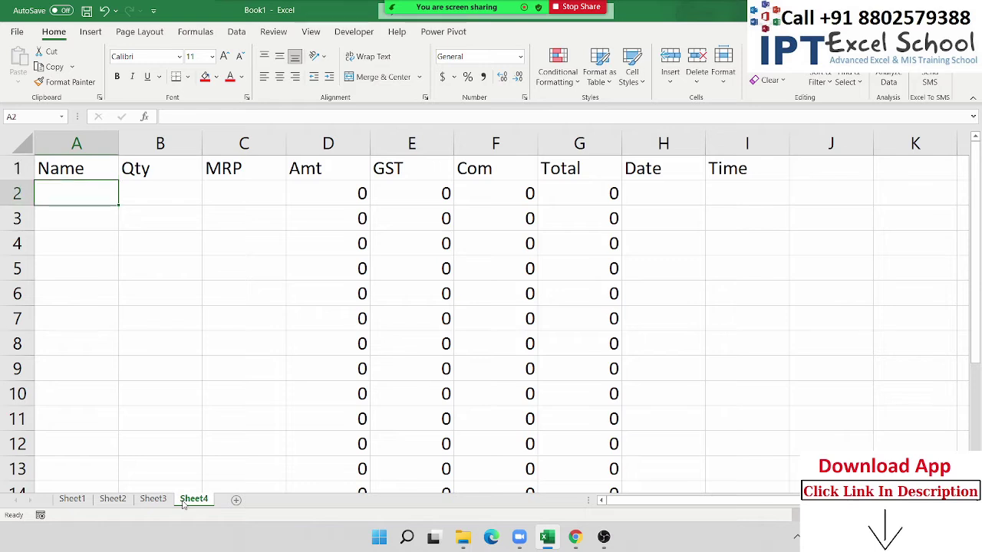
text(Puja)
key(Tab)
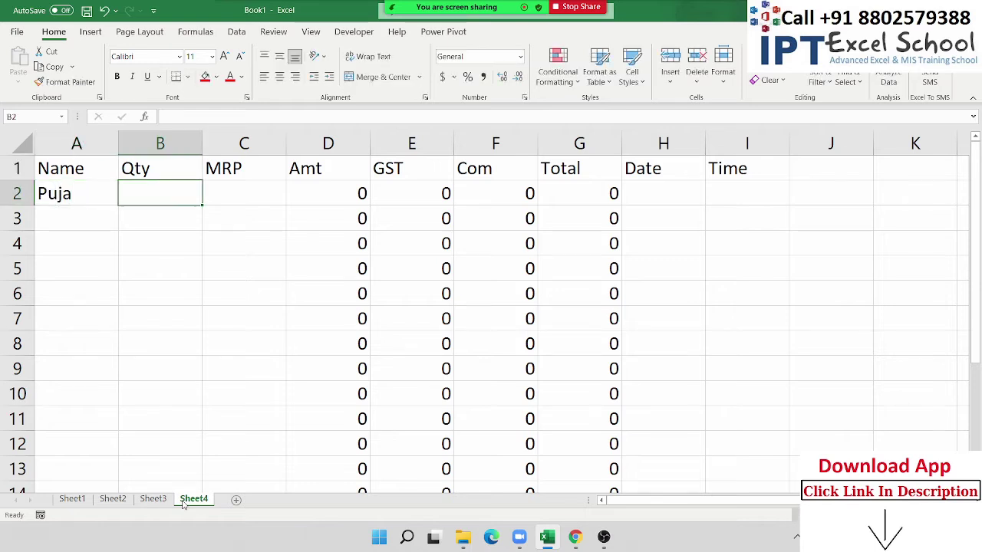
text(52)
key(Tab)
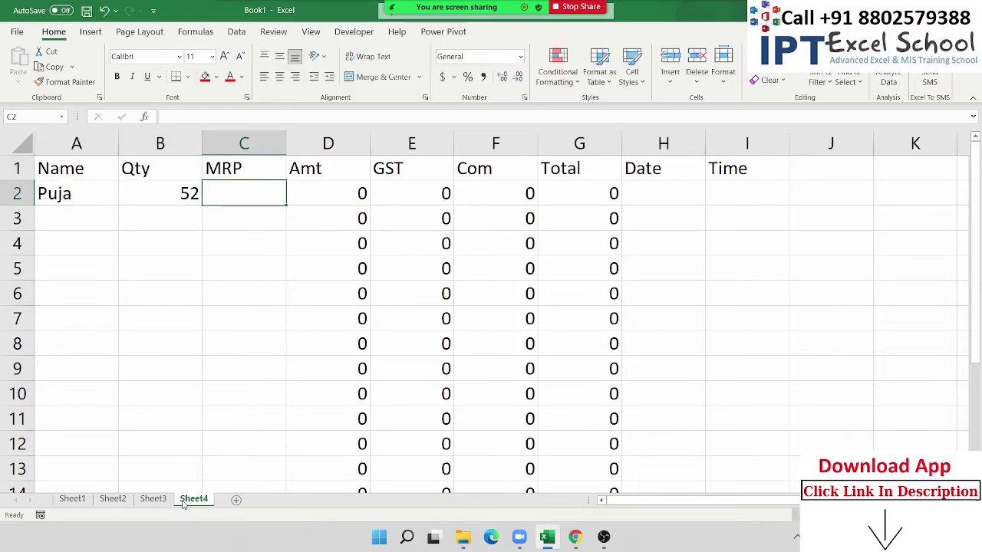
text(63)
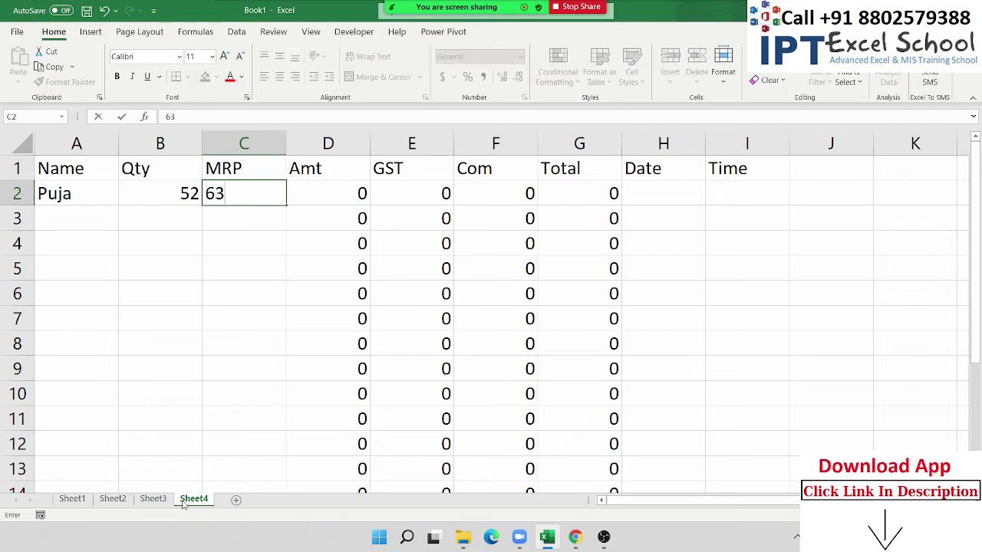
key(Tab)
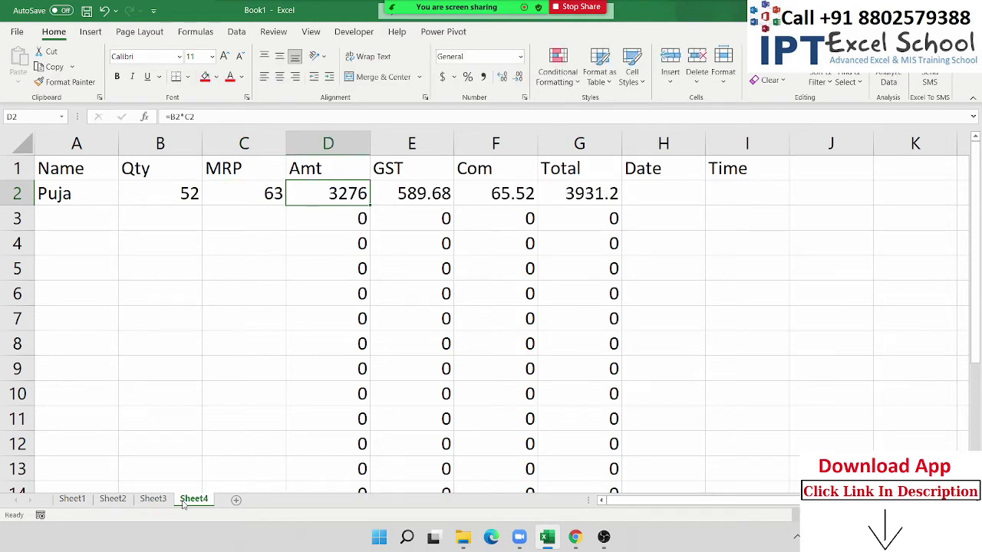
Insert today's date in H2 and the current time in I2.
key(Tab)
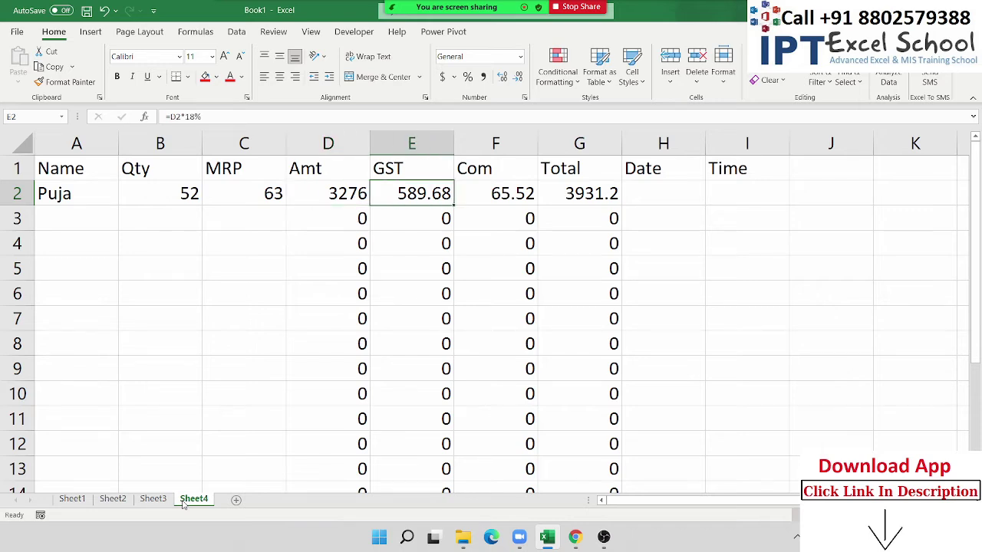
key(Tab)
key(Tab)
key(Tab)
key(F2)
key(ctrl+semicolon)
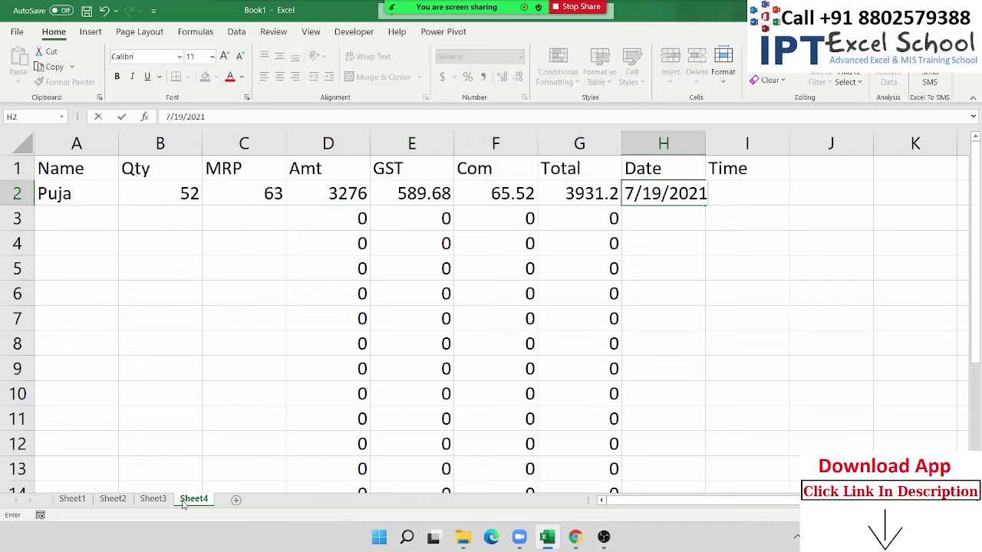
key(Tab)
key(ctrl+shift+semicolon)
key(Return)
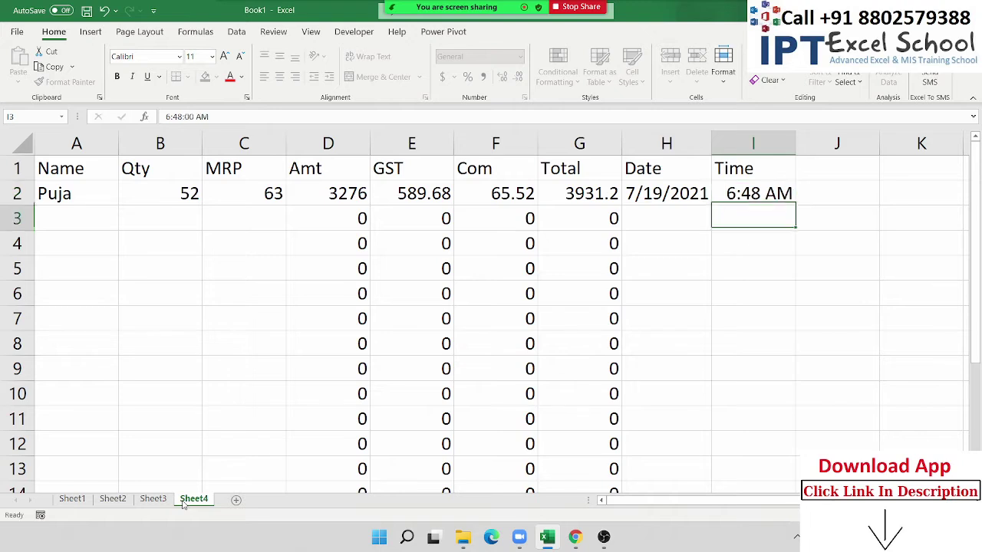
Review the row 2 formulas, confirming Amt 3276 and Total 3931.2.
key(Left)
key(Left)
key(Left)
key(Up)
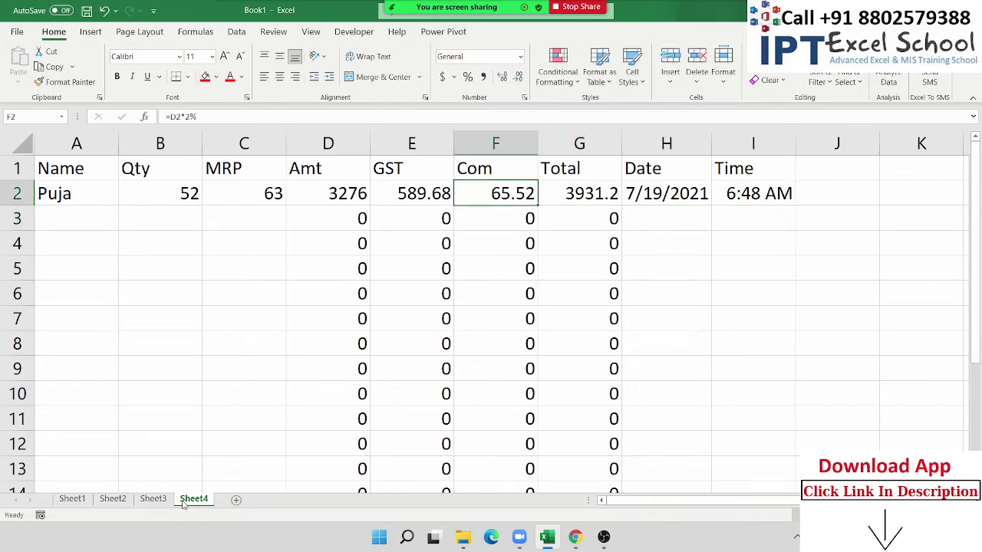
key(Left)
key(Left)
key(Right)
key(Right)
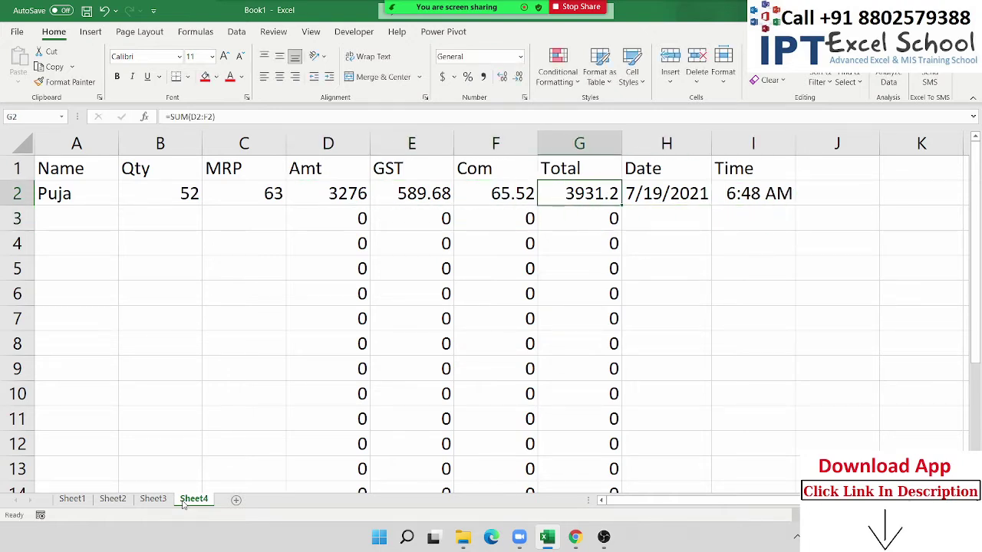
key(Left)
key(Left)
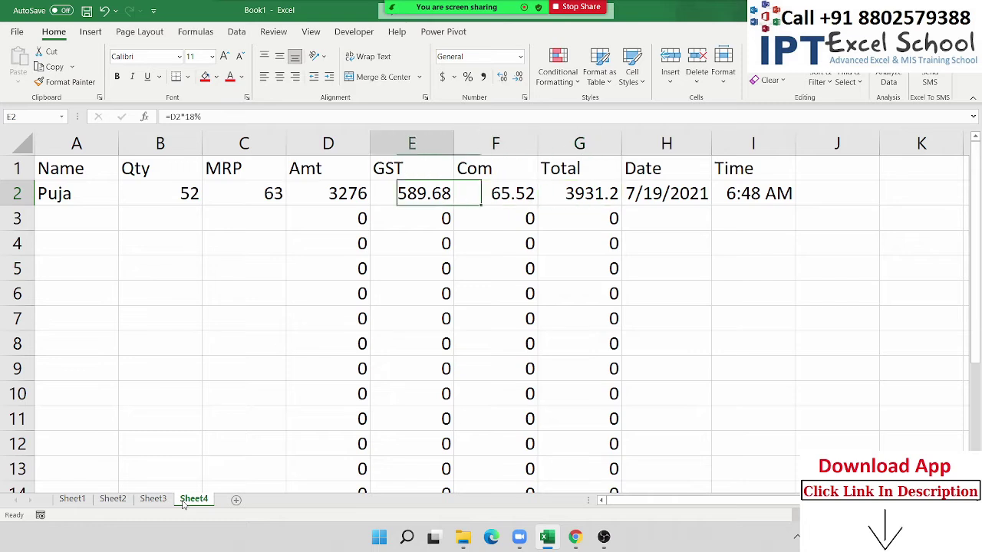
key(Left)
key(Right)
key(Right)
key(Right)
key(Right)
key(Left)
key(Left)
key(Left)
key(Left)
key(Down)
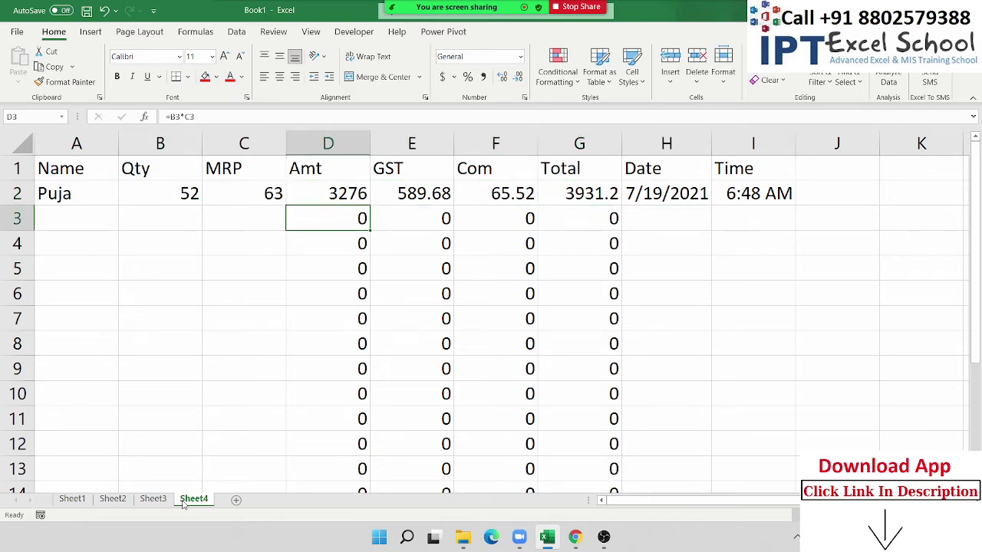
key(Right)
key(Right)
key(Right)
key(Right)
key(Left)
key(Left)
key(Left)
key(Left)
key(Left)
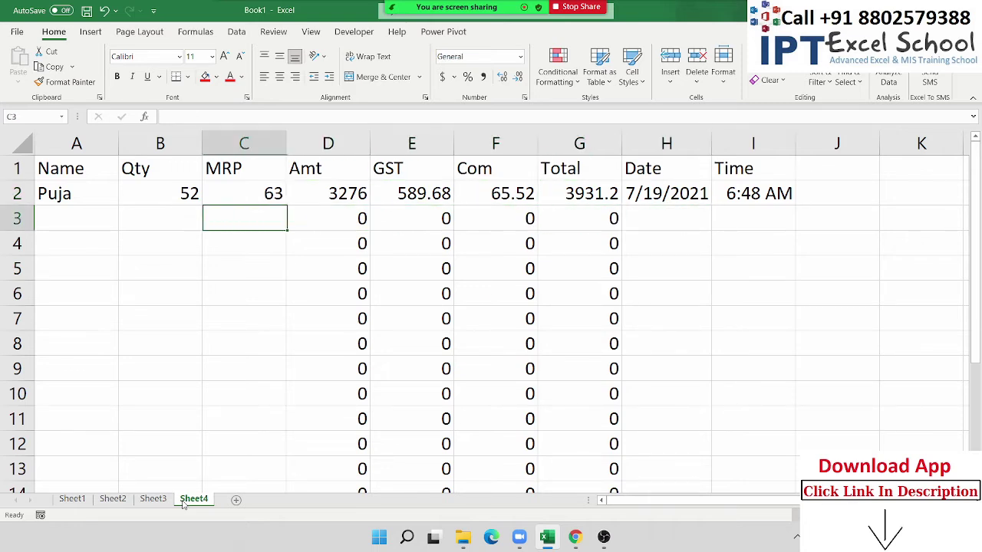
click(652, 213)
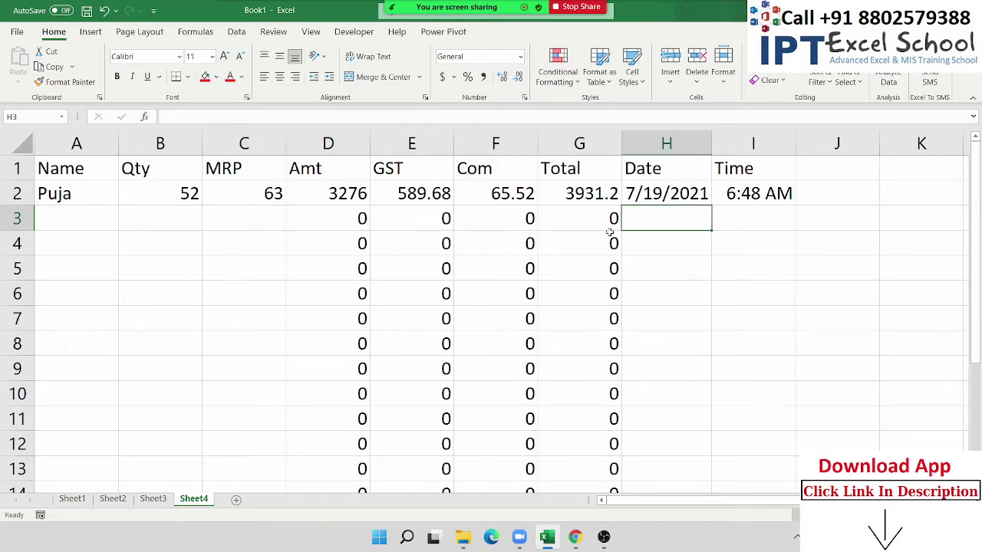
click(267, 214)
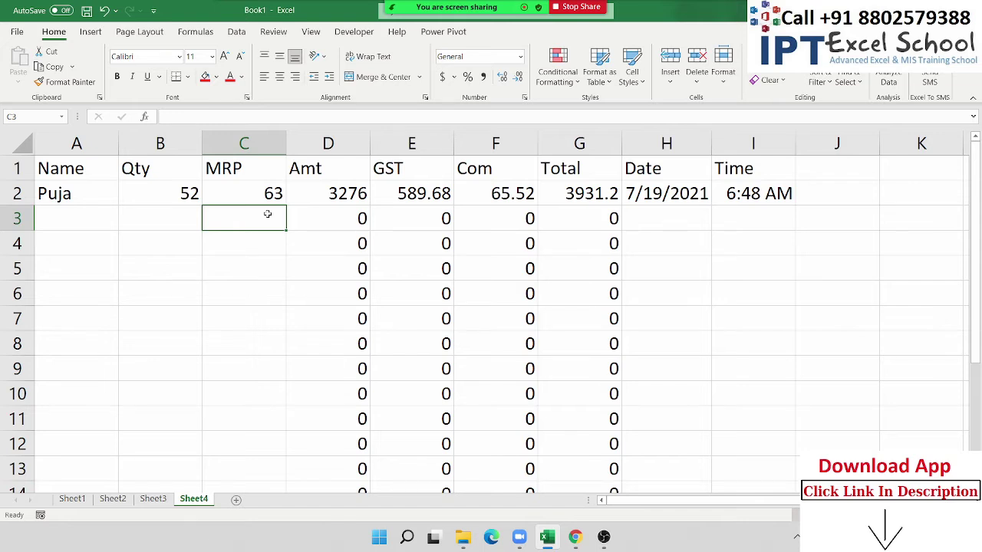
click(658, 213)
drag(583, 158, 360, 169)
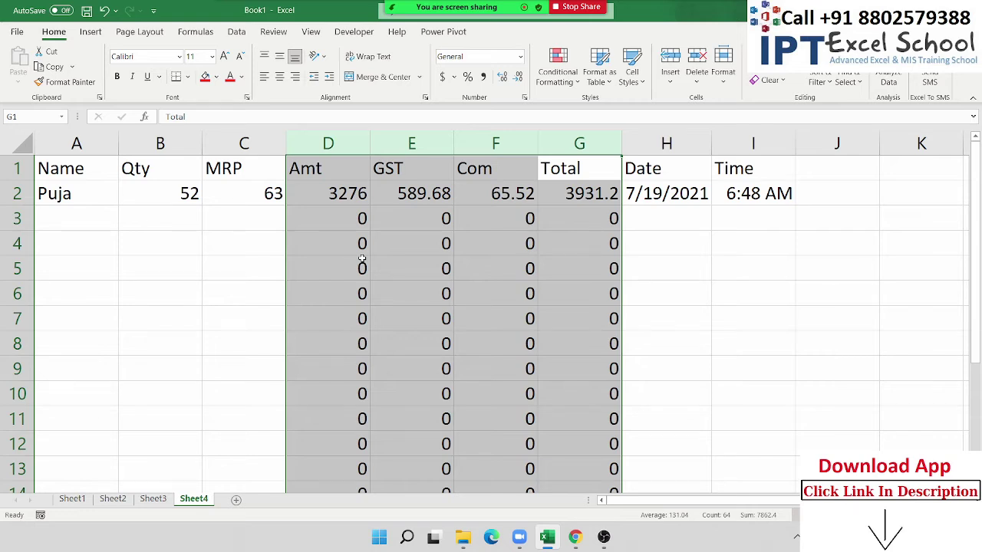
click(131, 253)
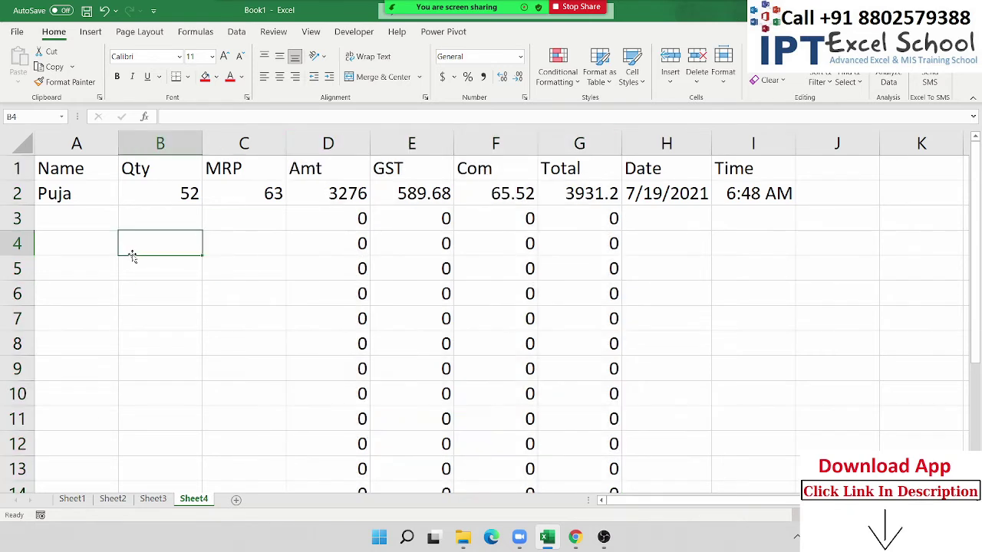
click(157, 498)
mouse_move(87, 189)
mouse_down()
mouse_move(281, 263)
mouse_move(390, 377)
mouse_up()
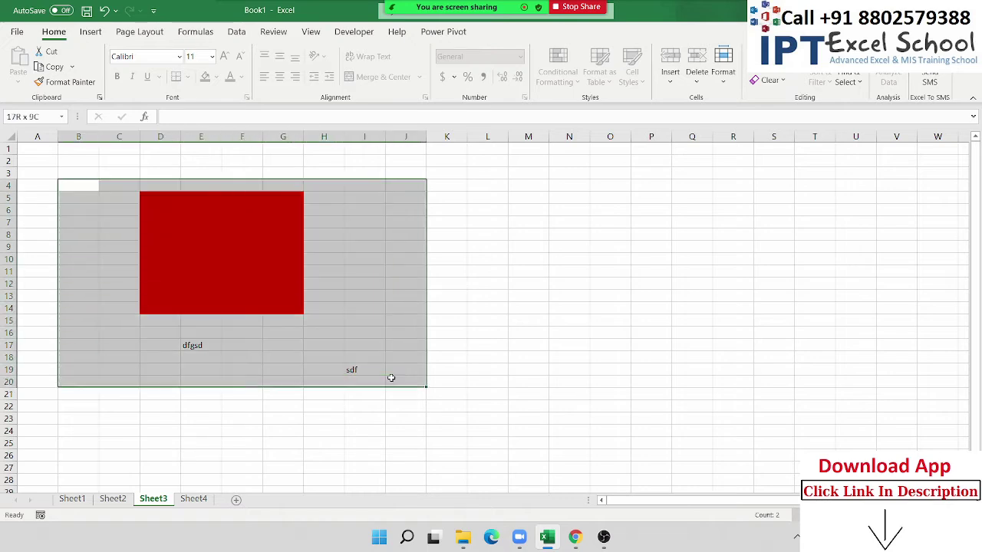
click(193, 498)
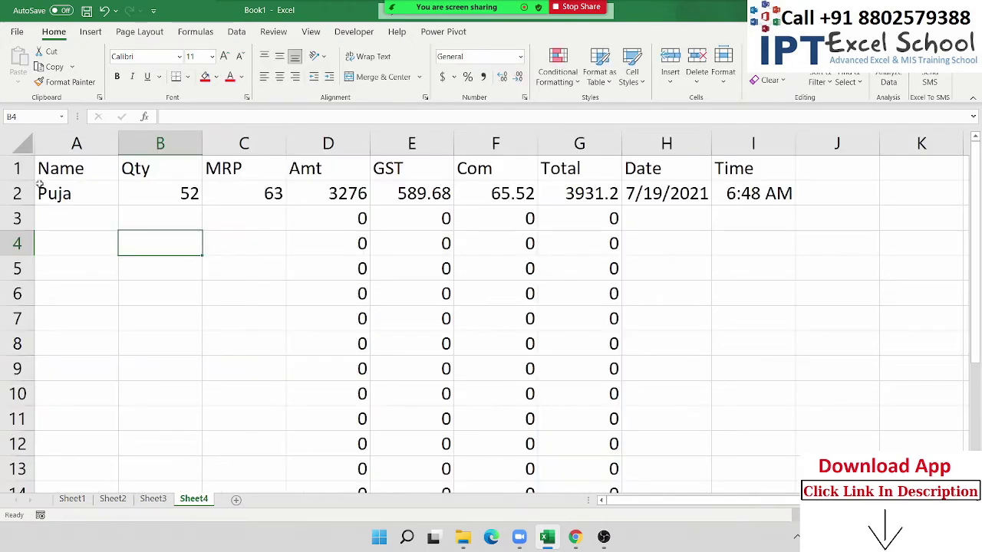
Clear the Locked setting for all cells on Sheet4 in Format Cells > Protection.
click(26, 144)
right_click(167, 232)
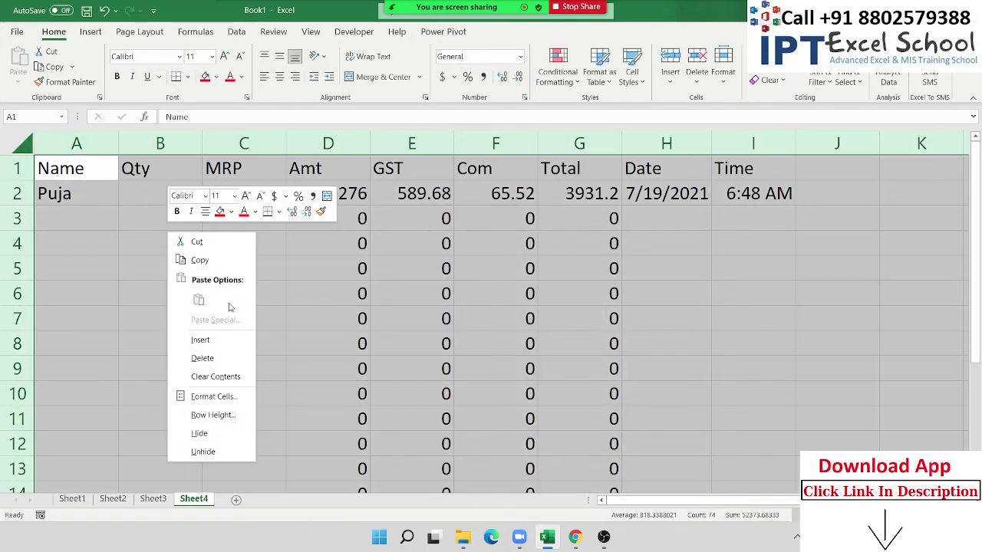
click(213, 397)
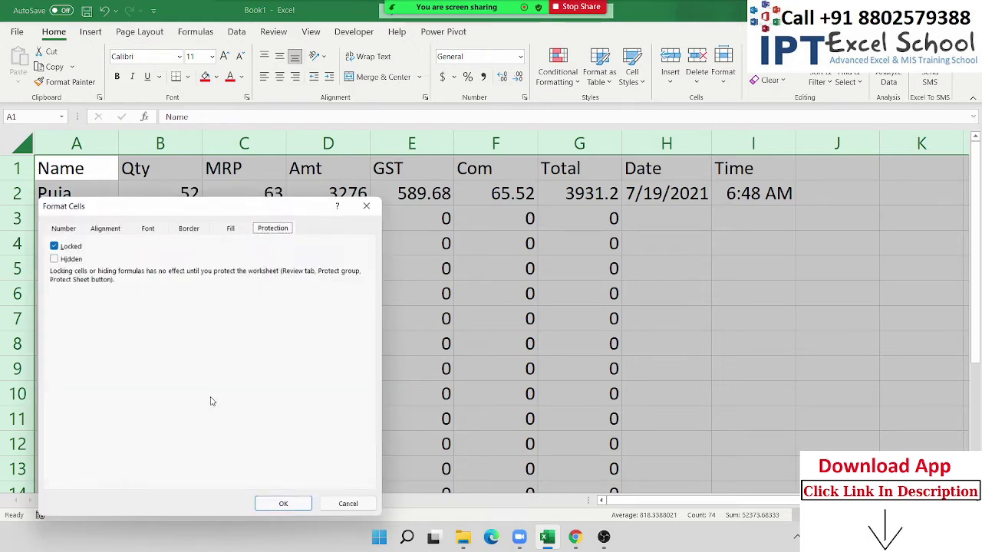
click(67, 247)
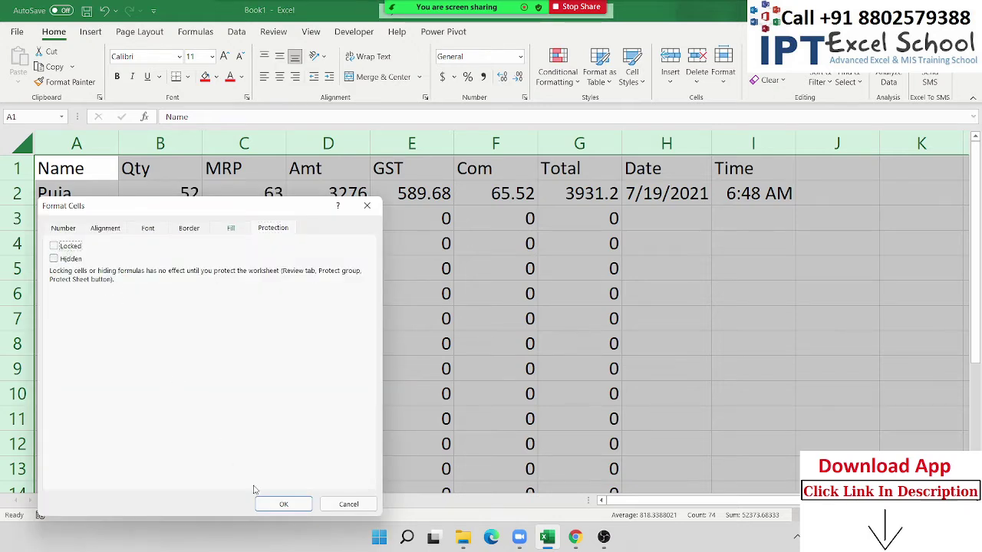
click(283, 504)
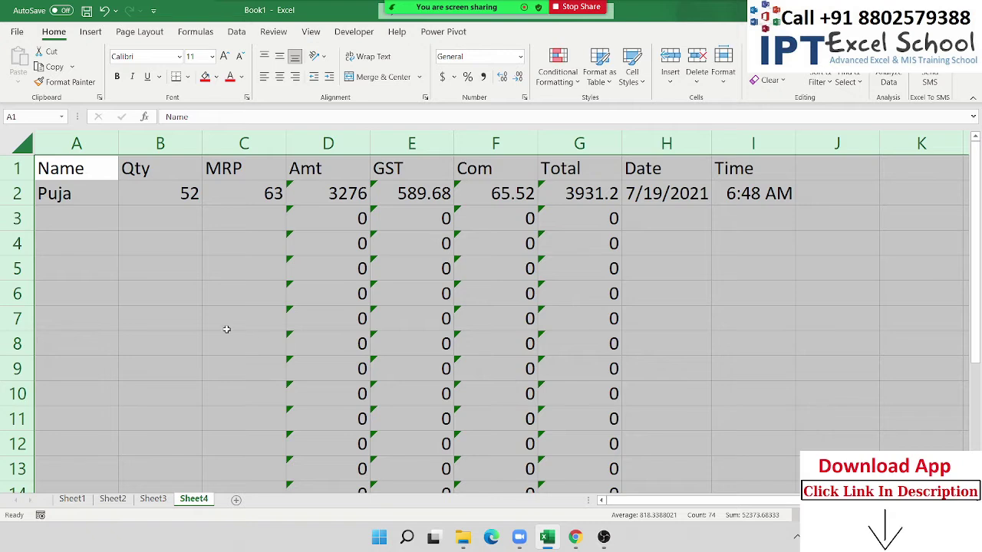
click(226, 328)
Set columns D through G (Amt, GST, Com, Total) back to Locked.
drag(327, 144, 560, 143)
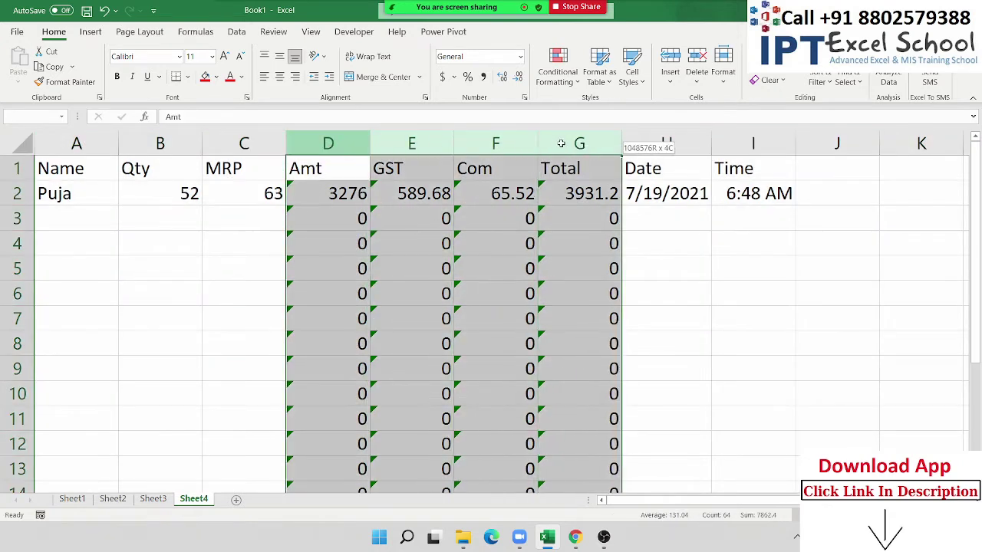
right_click(517, 198)
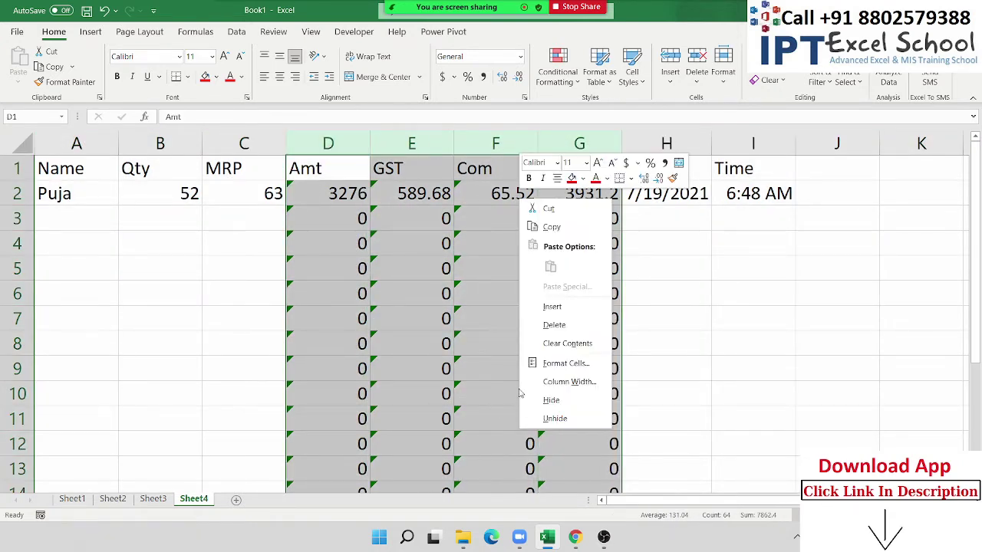
click(565, 363)
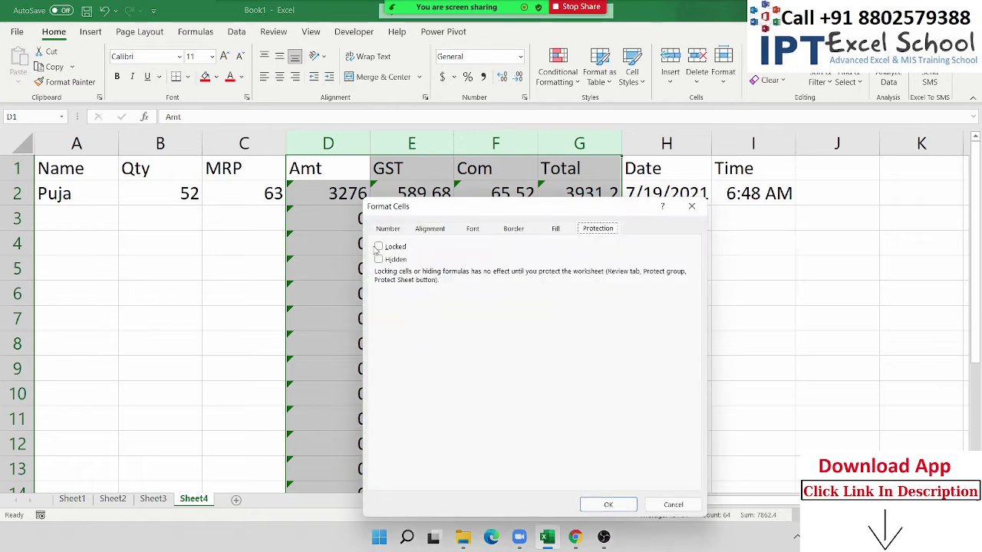
click(378, 246)
click(610, 509)
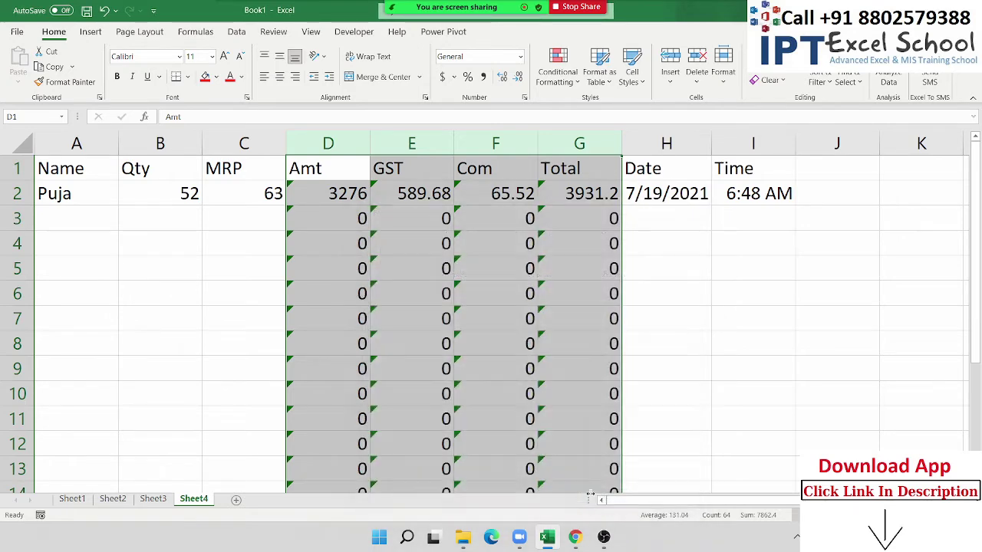
click(243, 295)
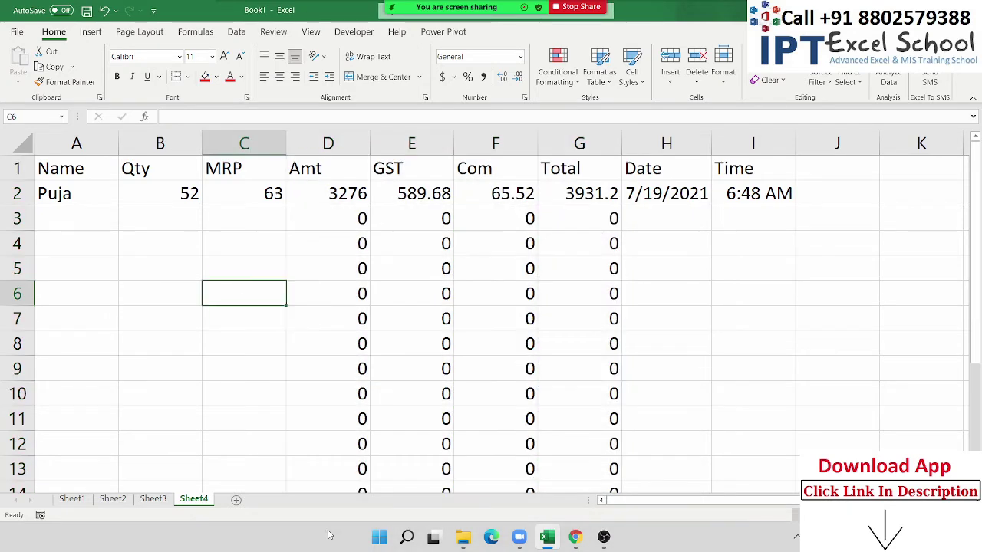
Protect Sheet4 with only unlocked cells selectable.
right_click(204, 499)
click(245, 410)
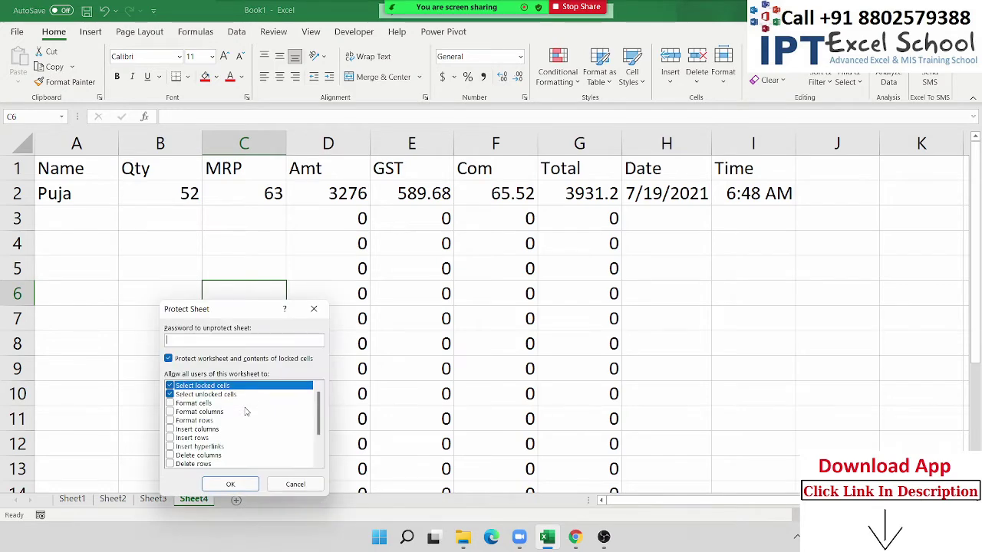
drag(242, 316, 320, 237)
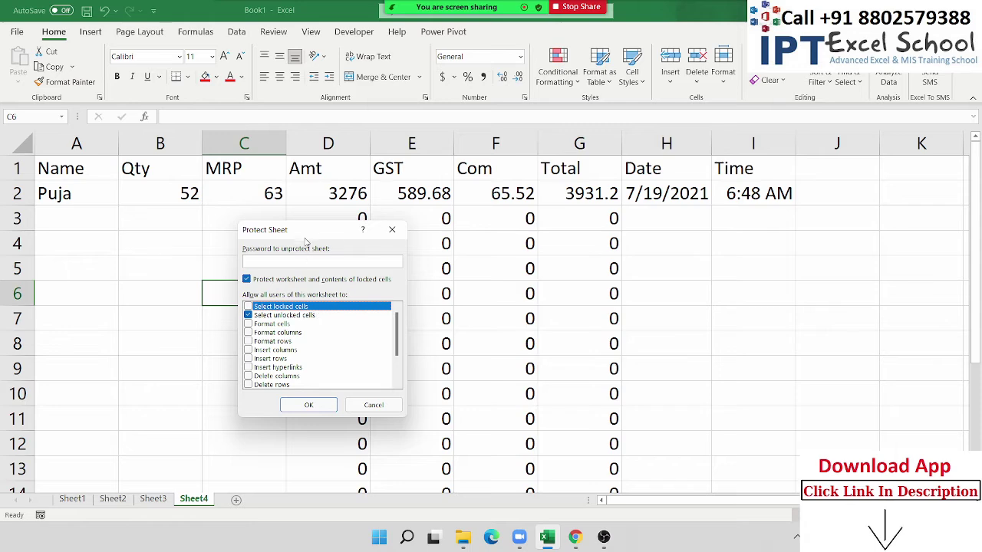
drag(304, 239, 156, 252)
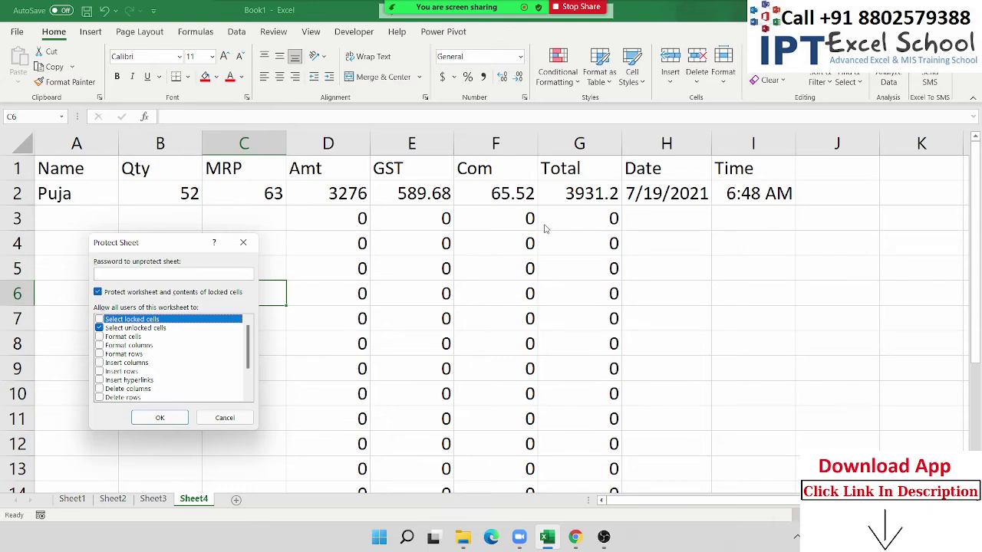
click(158, 419)
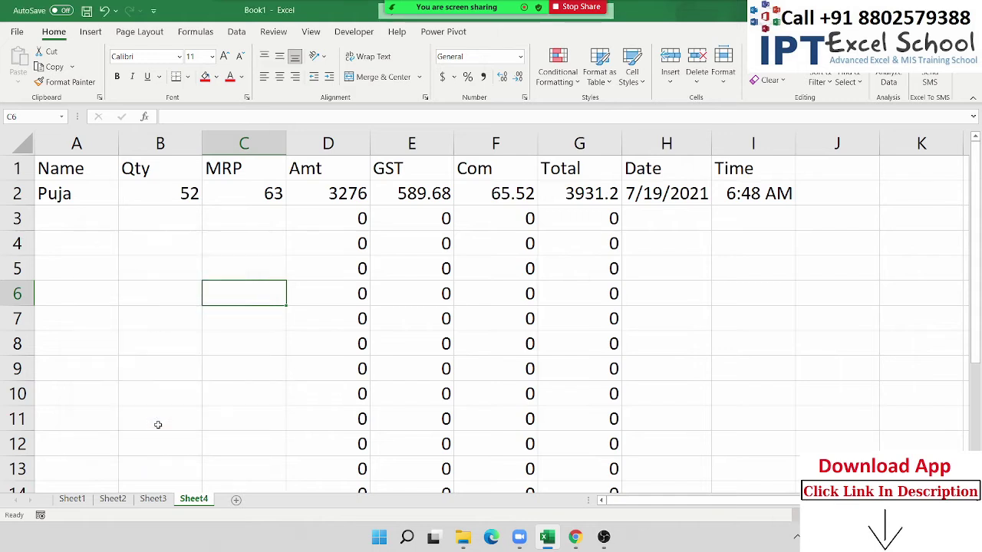
Enter a sample name, Qty 85 and MRP 65 across A3:C3.
click(68, 211)
text(N)
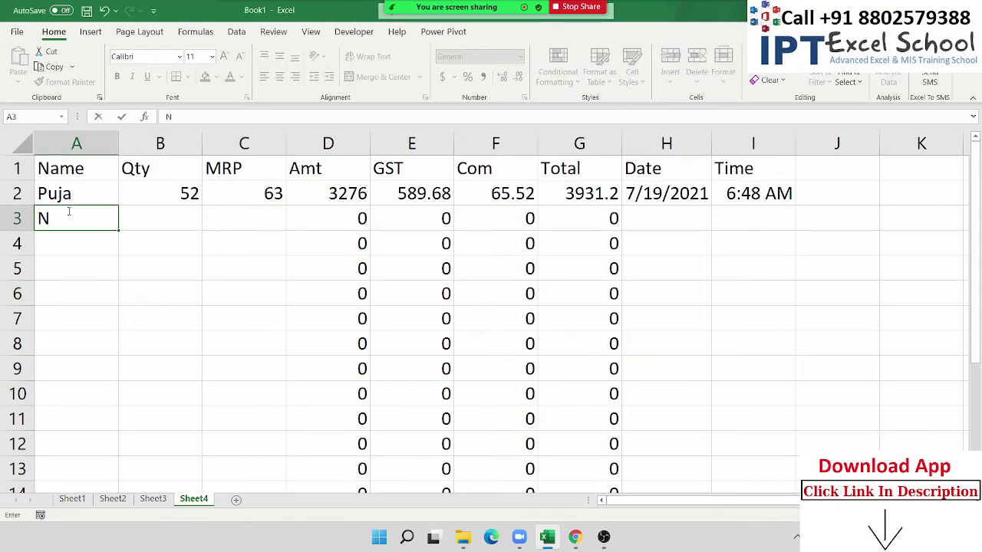
text(itu)
key(Tab)
text(85)
key(Tab)
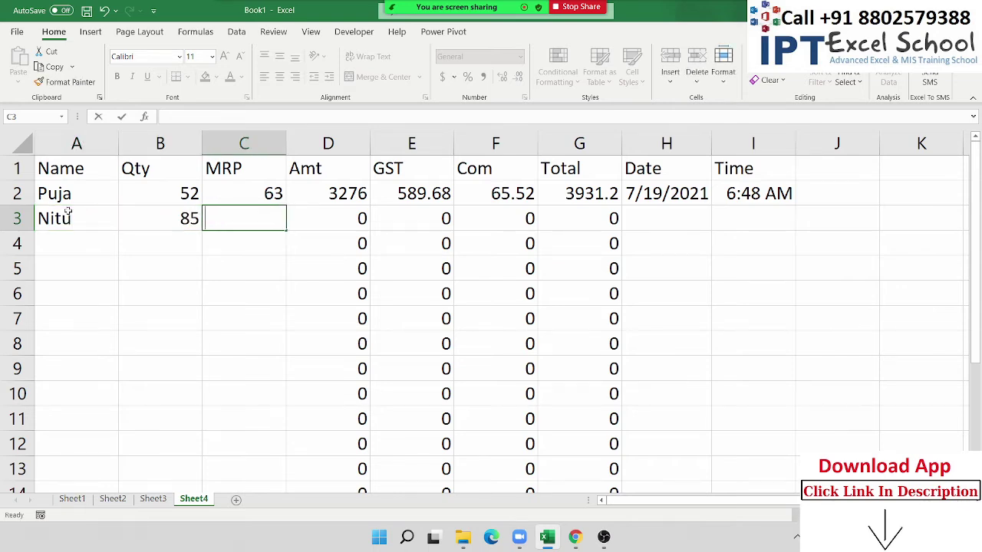
text(65)
key(Tab)
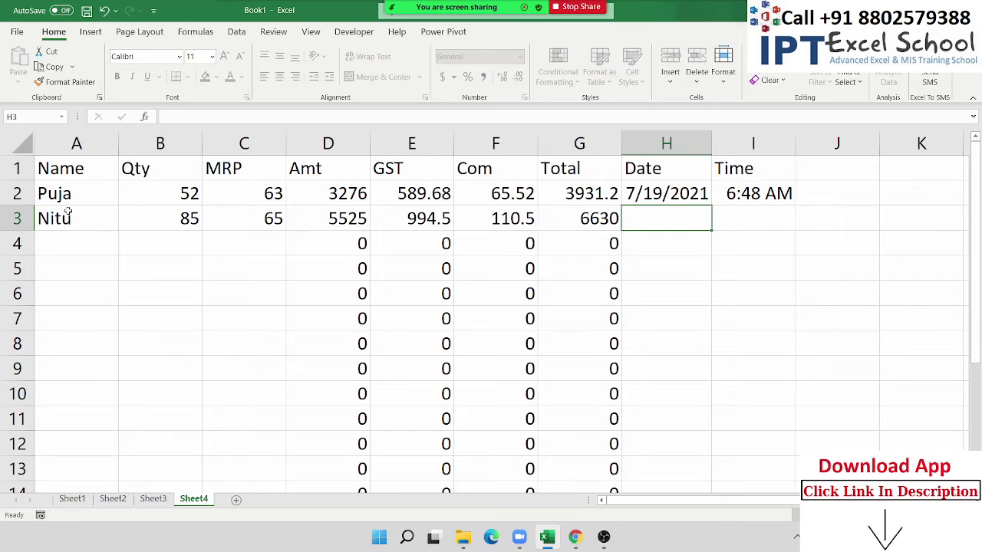
Put today's date (7/19/2021) in H3 and the current time (6:50 AM) in I3.
key(shift+Tab)
key(Tab)
key(shift+Tab)
key(Return)
key(Tab)
key(shift+Tab)
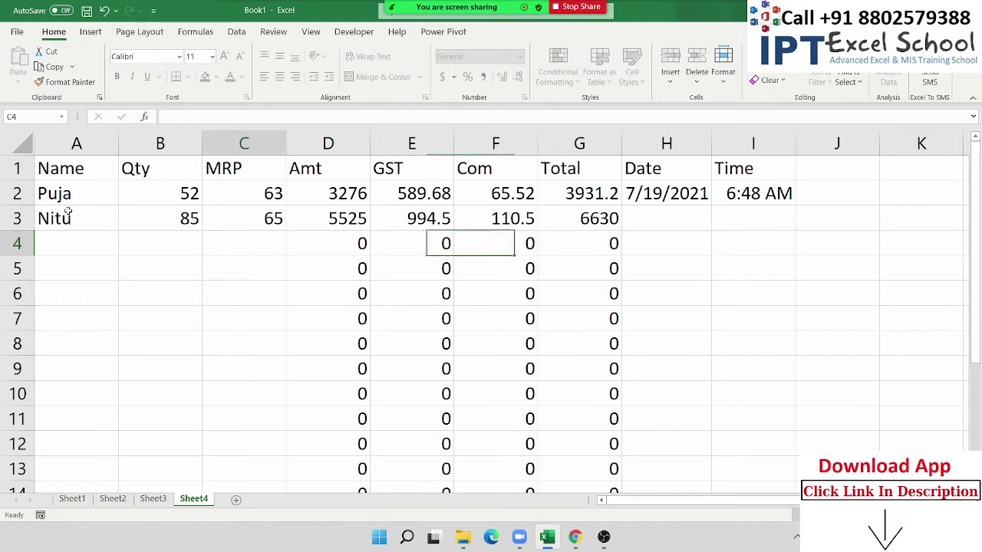
key(Tab)
key(shift+Tab)
key(shift+Tab)
key(Tab)
key(Tab)
key(shift+Tab)
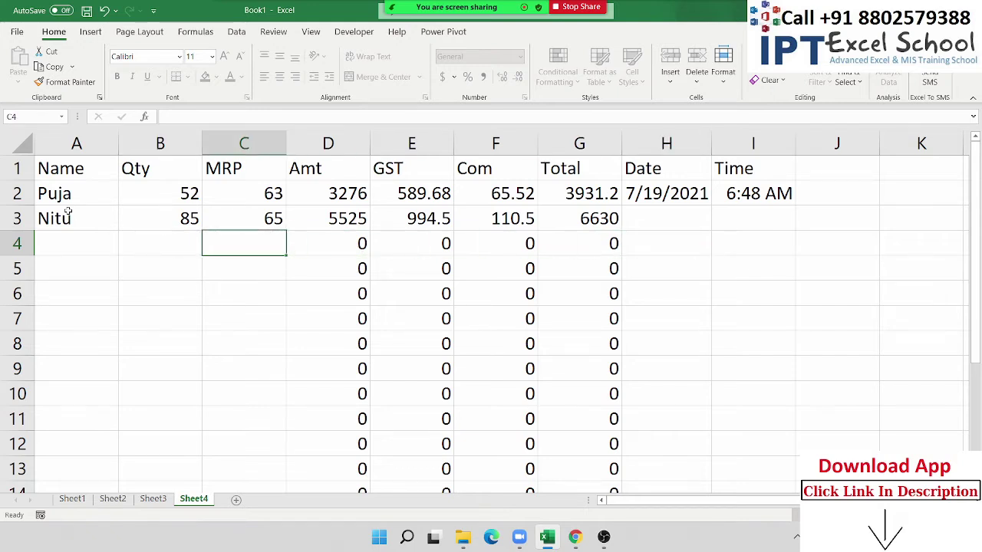
key(Tab)
key(shift+Tab)
key(Tab)
key(shift+Tab)
key(Tab)
key(Down)
key(Up)
key(Tab)
key(Up)
key(shift+Tab)
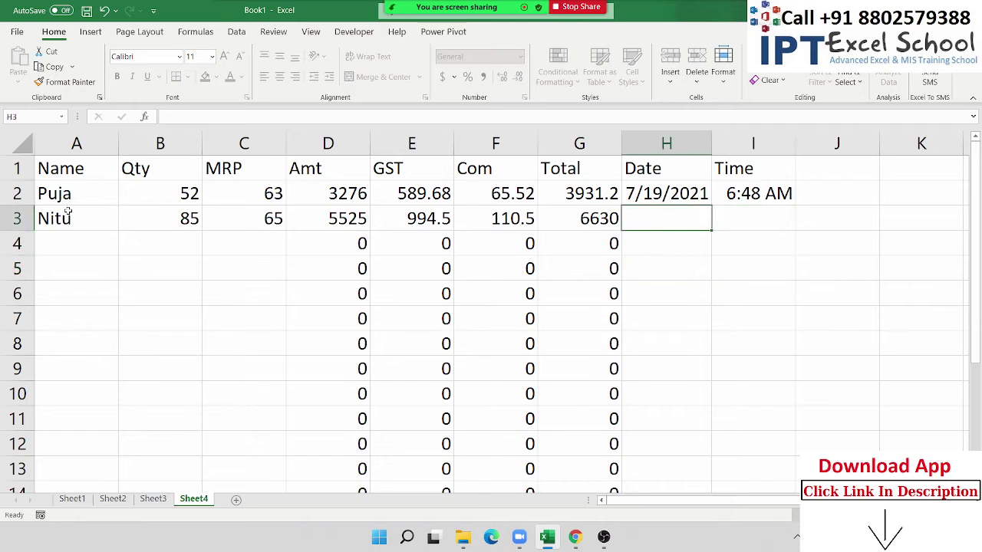
key(ctrl+shift+semicolon)
key(Tab)
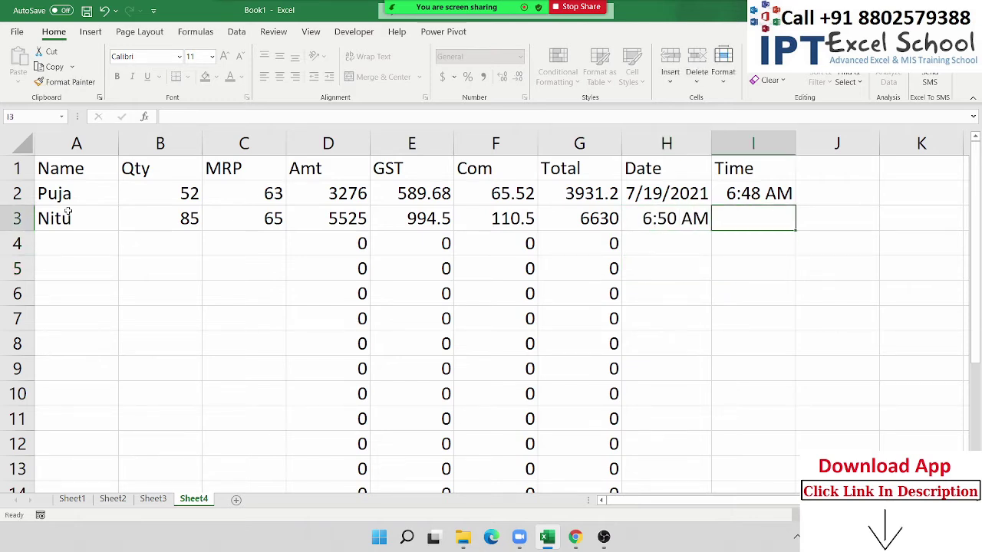
key(shift+Tab)
key(ctrl+semicolon)
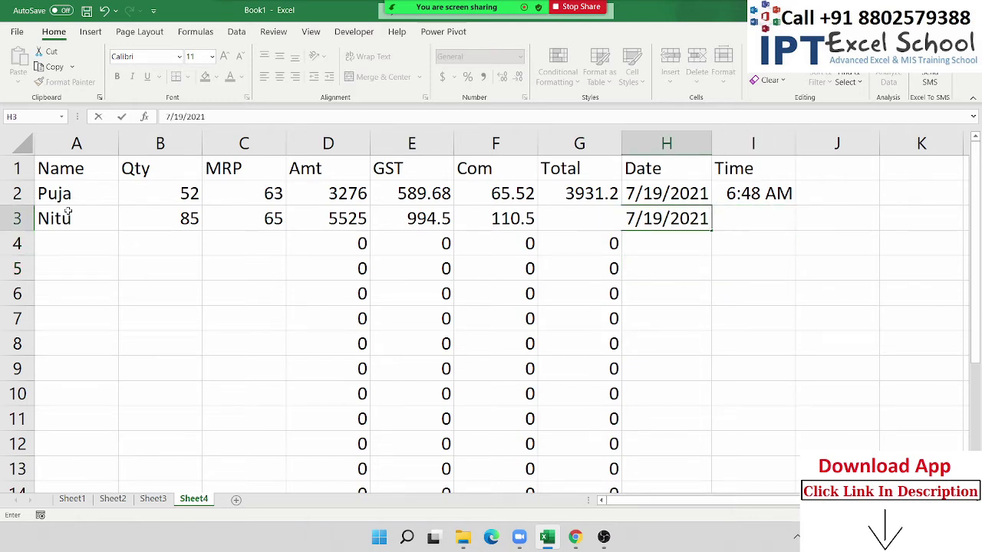
key(Tab)
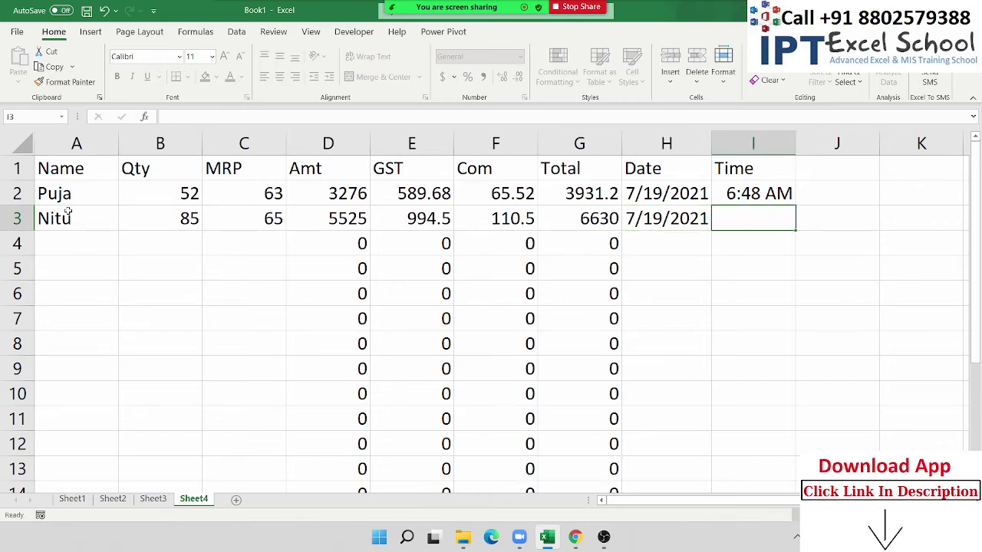
key(ctrl+shift+semicolon)
key(Return)
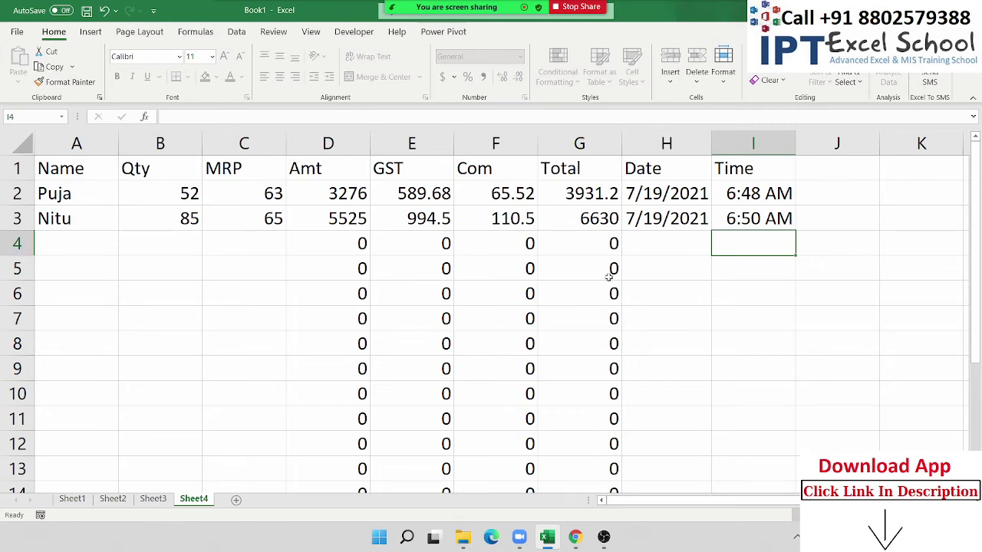
Show the Zoom participants list, add a blank Sheet5, and return to Sheet4.
mouse_move(457, 6)
click(429, 18)
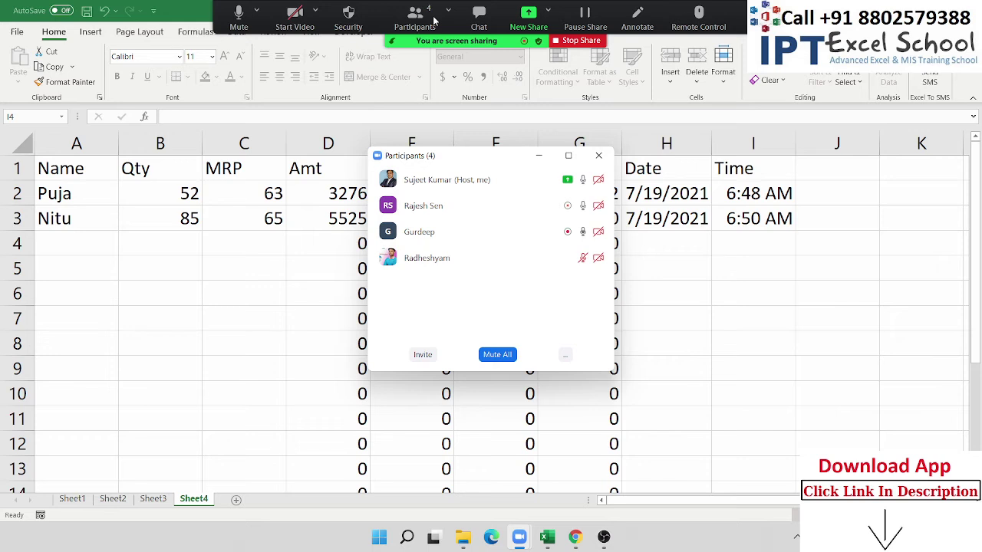
click(237, 500)
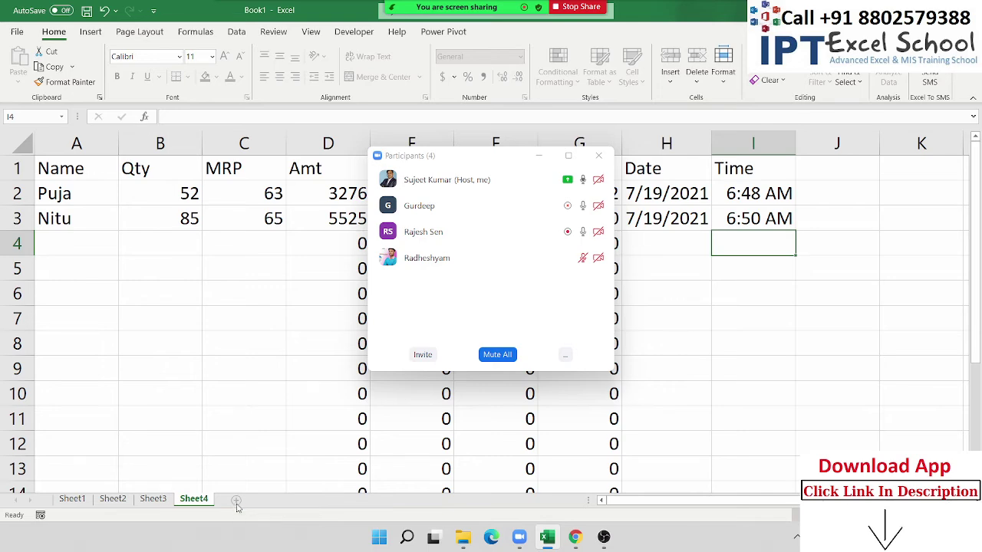
click(236, 500)
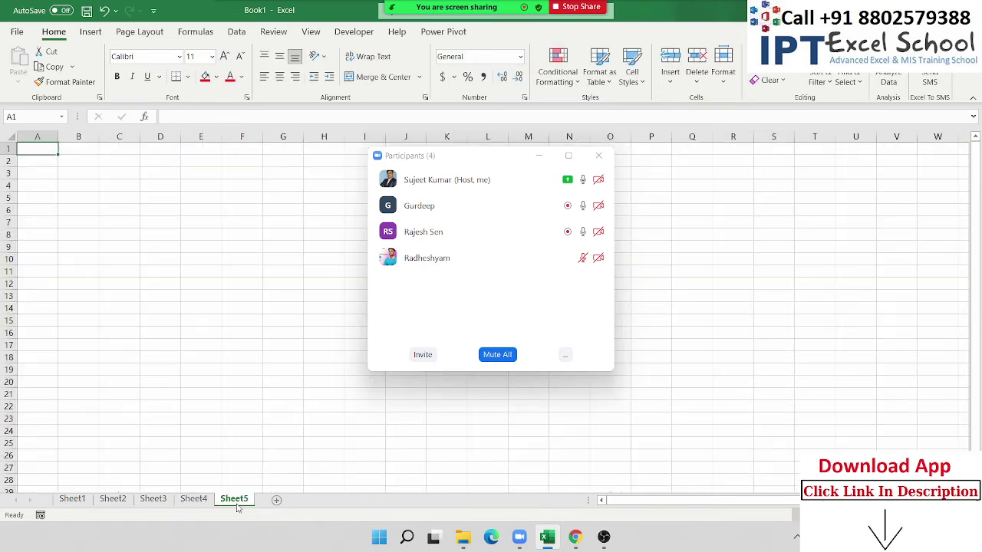
click(192, 501)
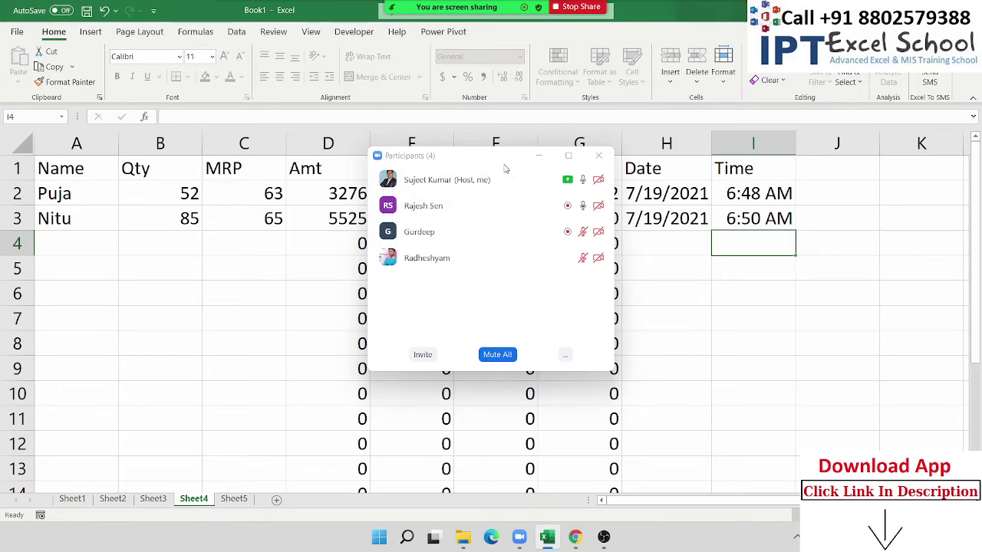
Move the Zoom participants list aside over columns E–G, then close it.
drag(502, 161, 283, 223)
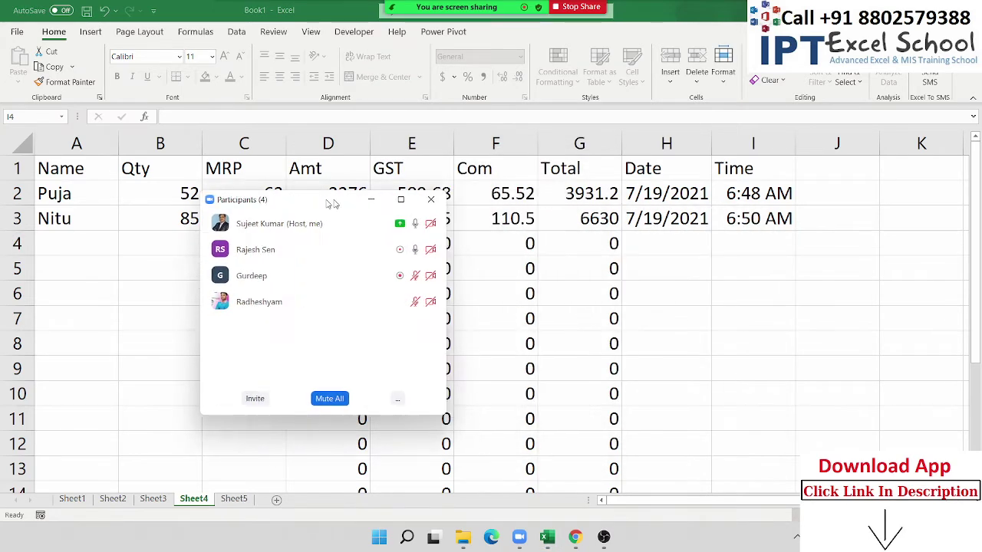
drag(283, 223, 579, 222)
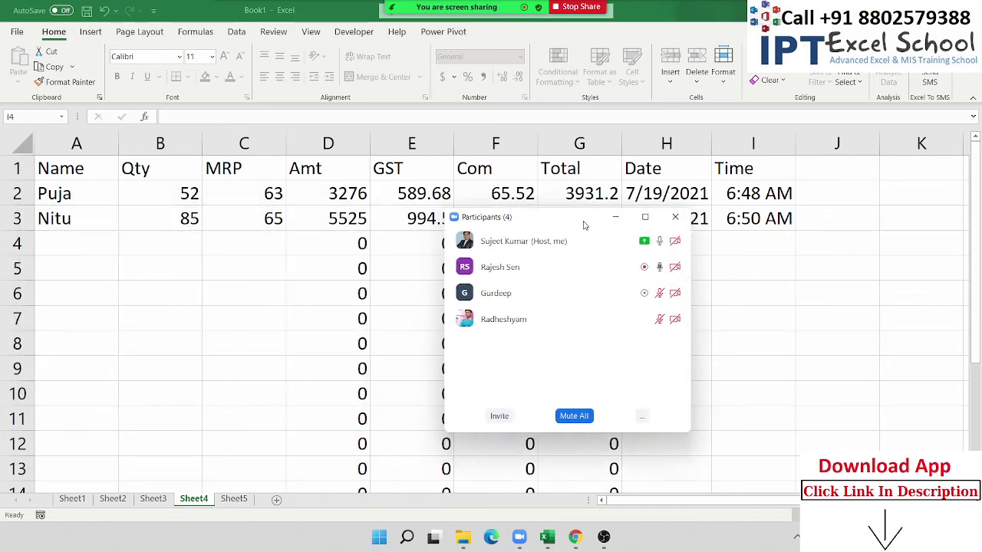
click(675, 217)
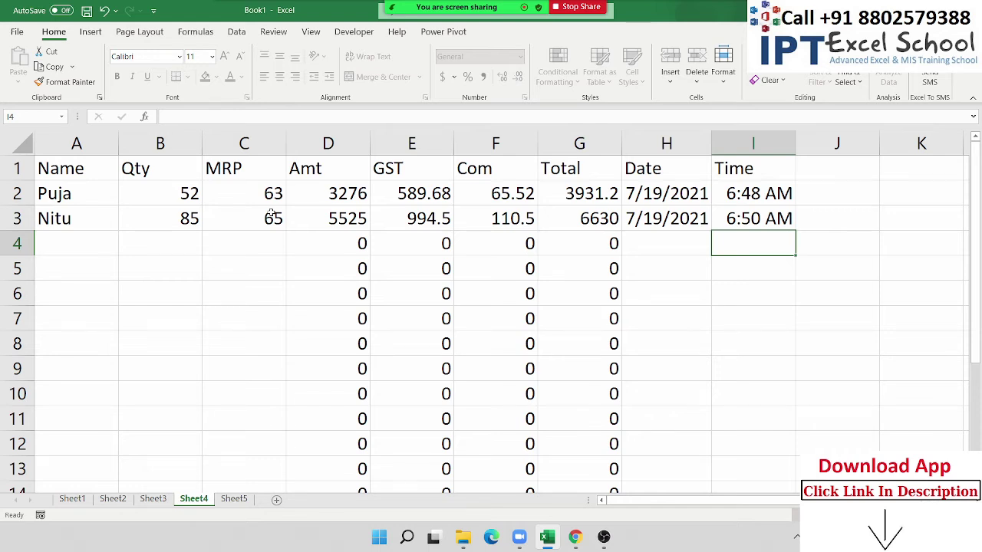
click(228, 499)
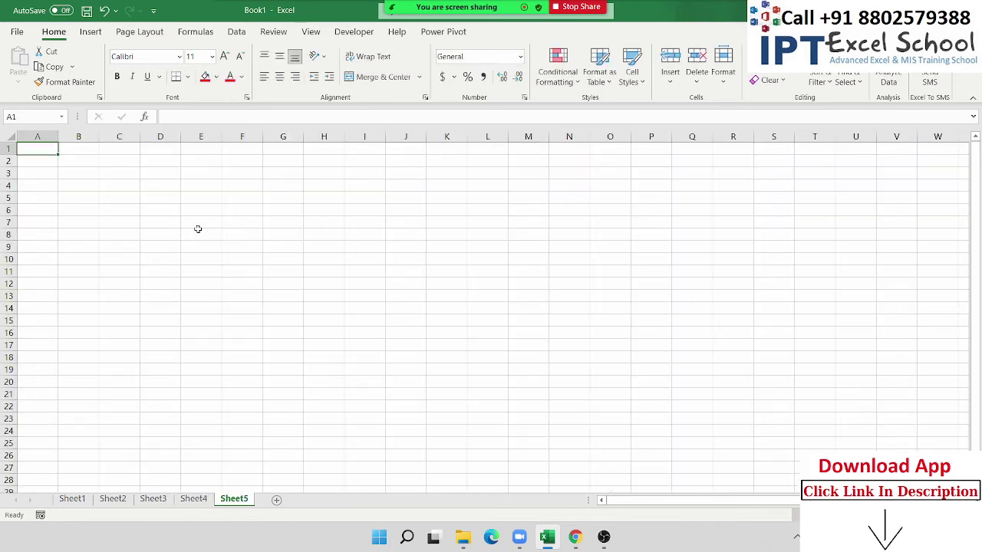
ctrl+scroll(198, 229, up, 5)
click(149, 221)
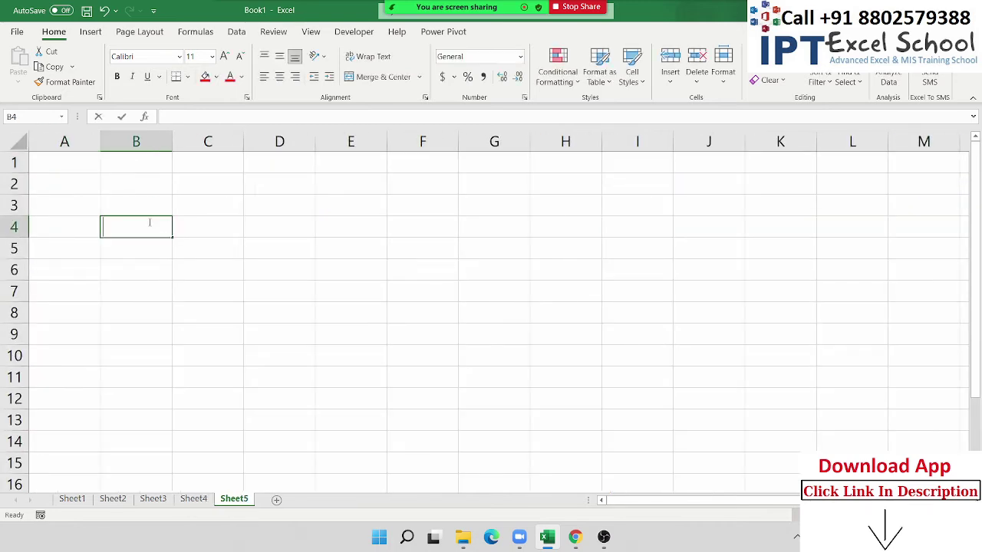
text(Name)
click(223, 288)
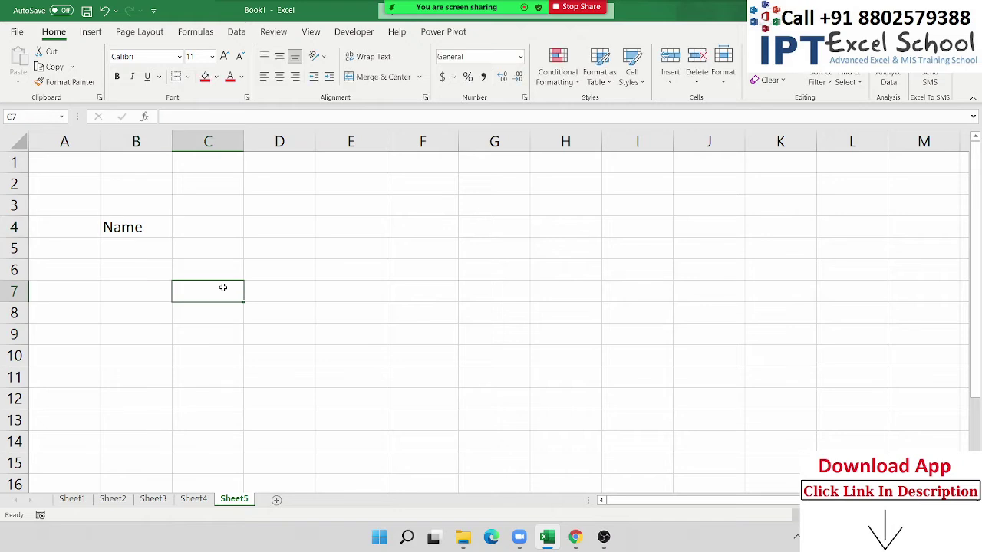
text(Roll)
key(Tab)
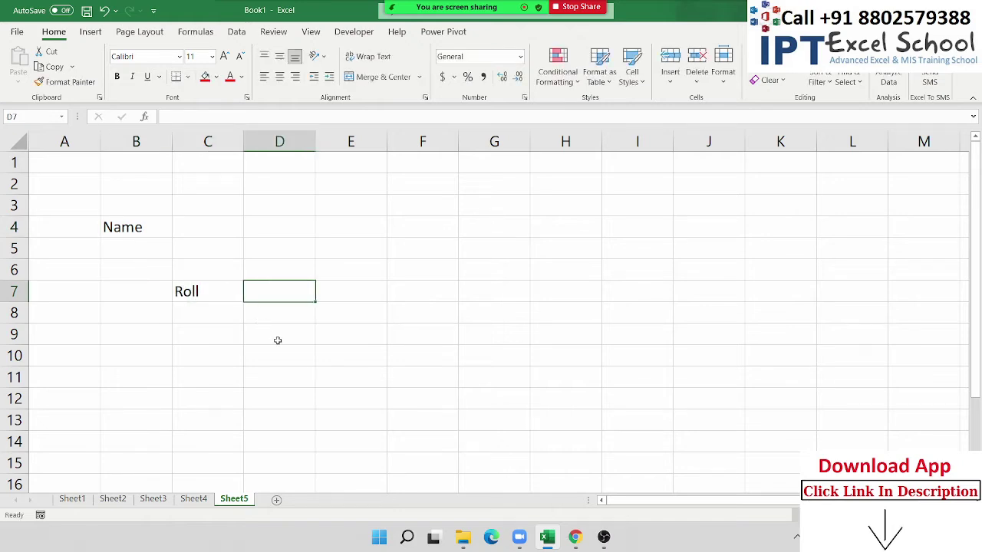
click(363, 361)
text(Ma)
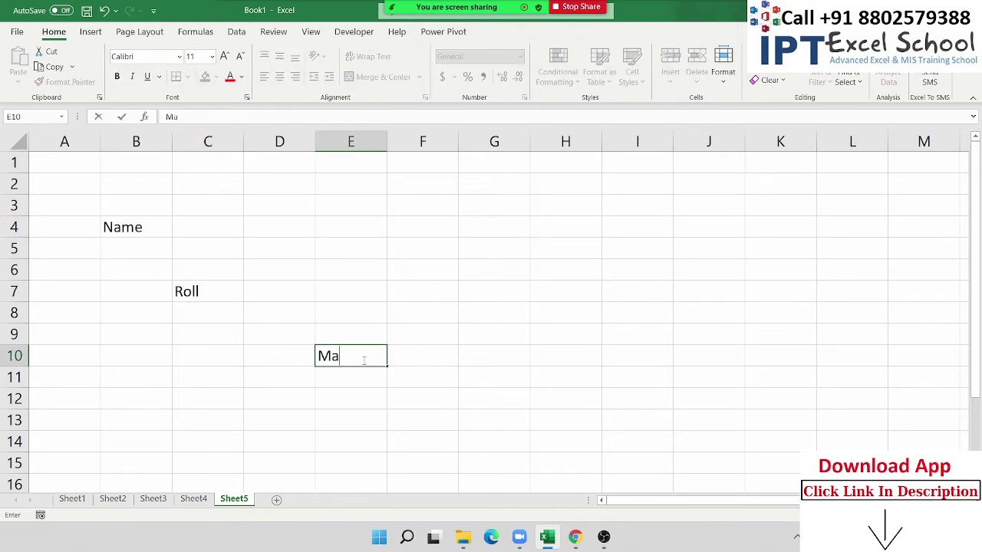
text(rks)
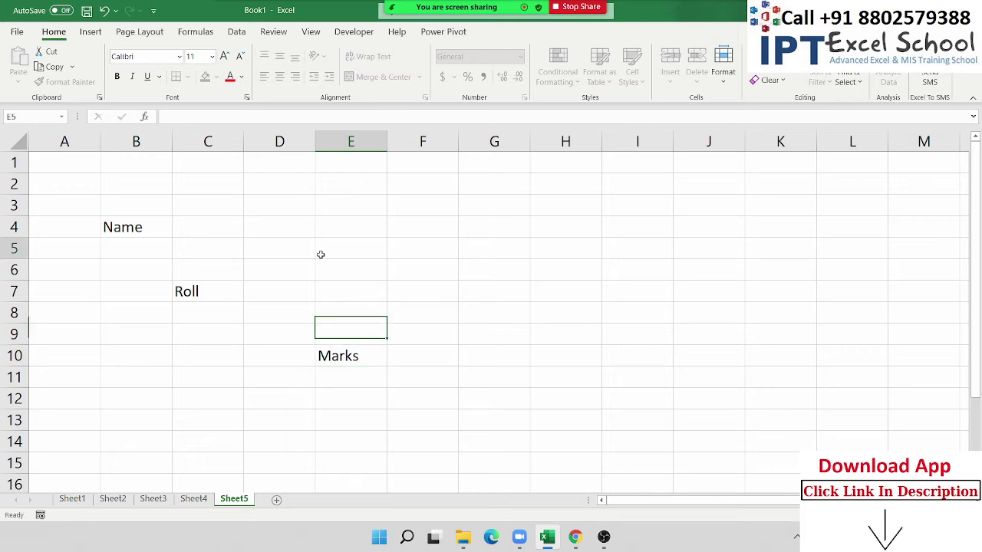
click(226, 219)
ctrl+click(288, 293)
ctrl+click(427, 347)
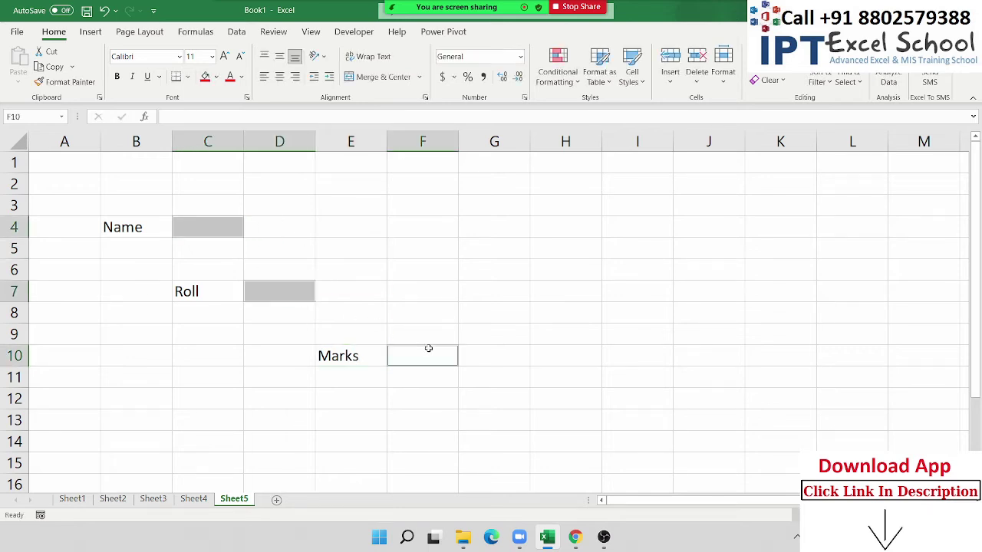
click(205, 76)
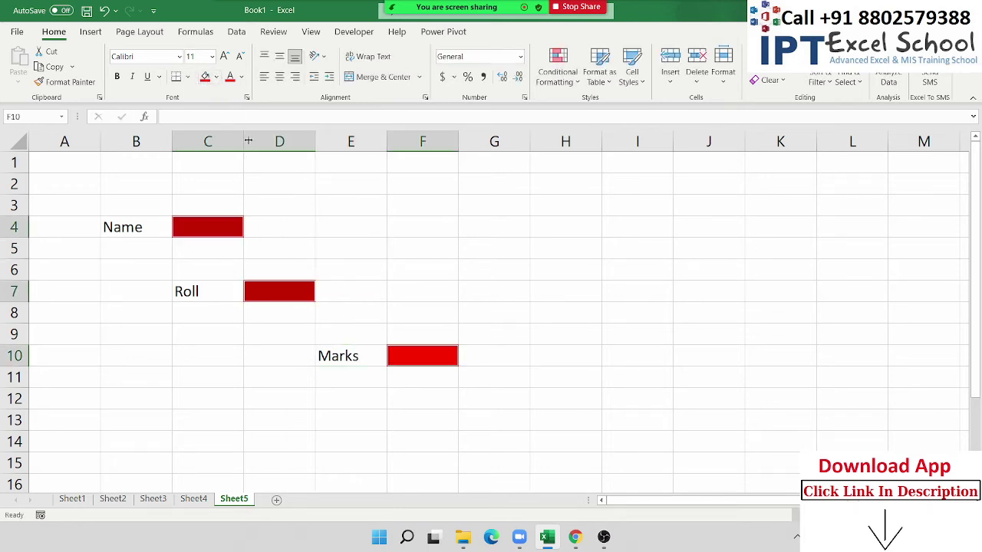
click(433, 227)
click(427, 363)
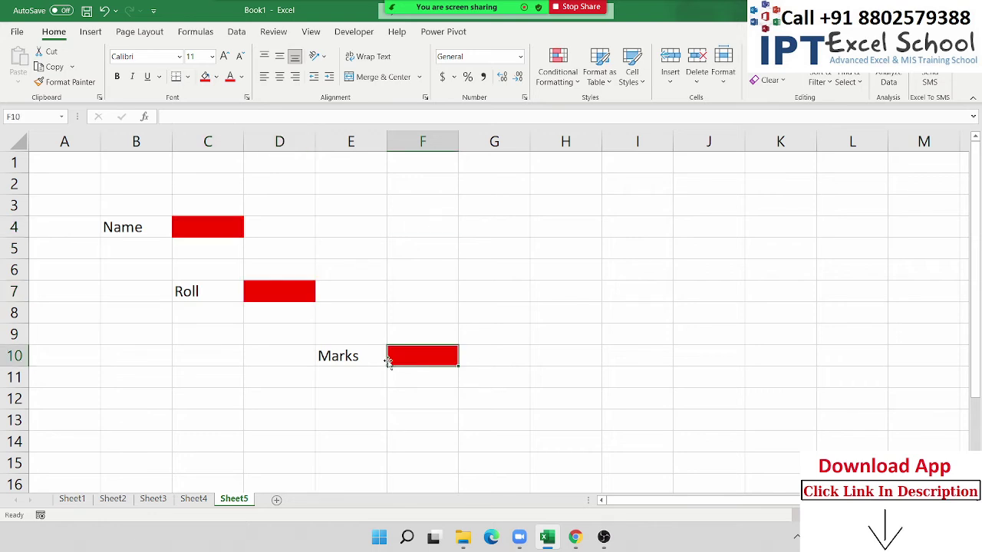
click(198, 226)
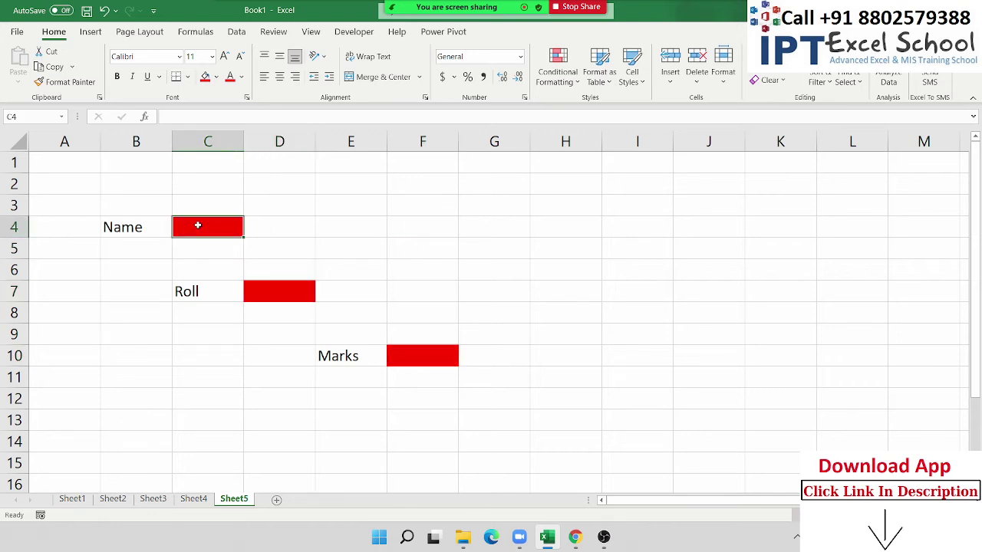
text(Puja)
key(Return)
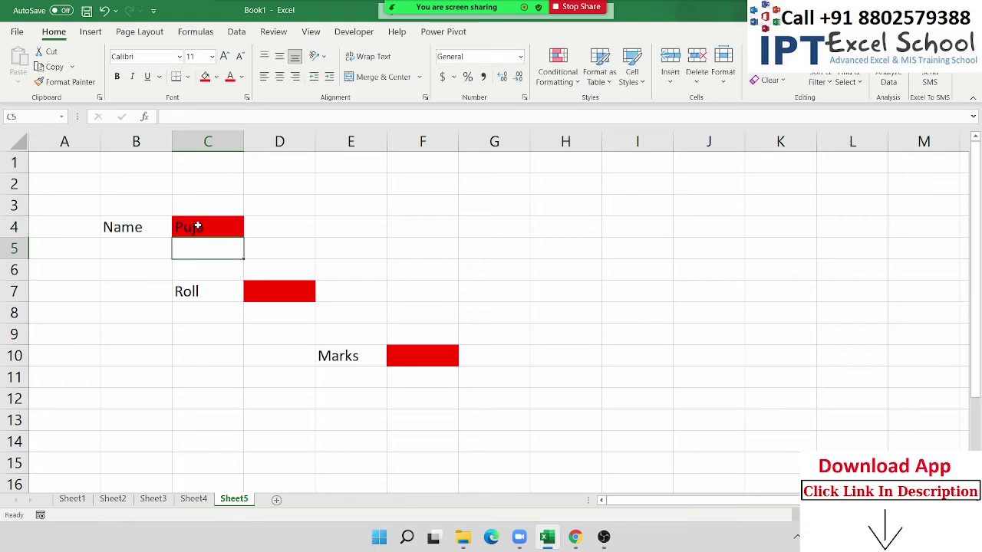
key(Right)
key(Down)
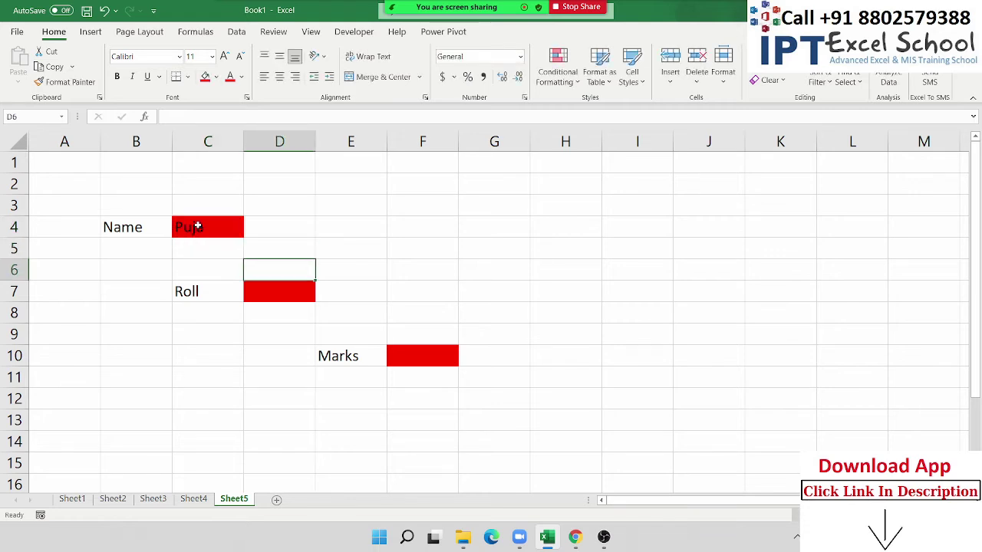
key(Down)
key(Up)
key(Up)
key(Up)
key(Left)
key(Delete)
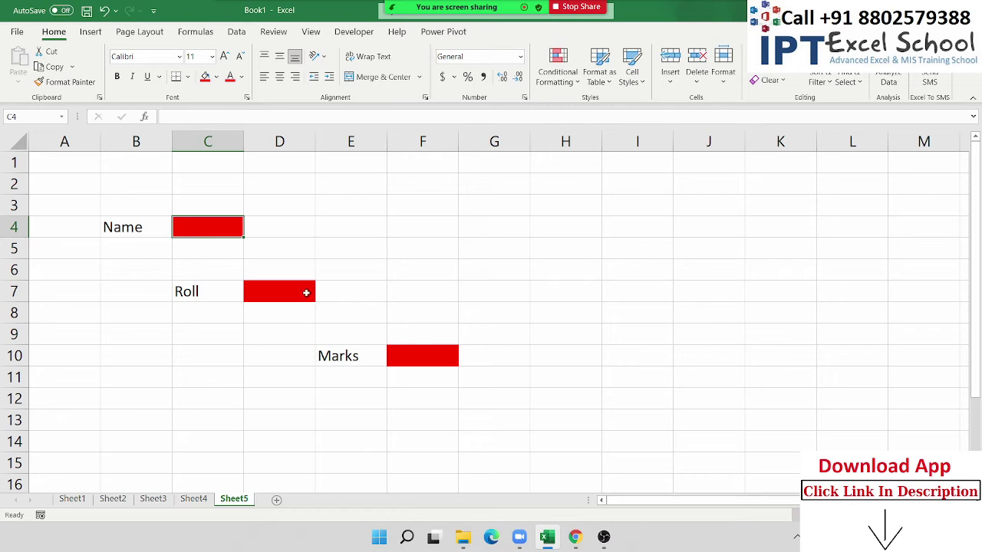
ctrl+click(305, 292)
Unlock the red entry cells C4, D7 and F10, leaving them unhidden.
ctrl+click(434, 355)
right_click(434, 355)
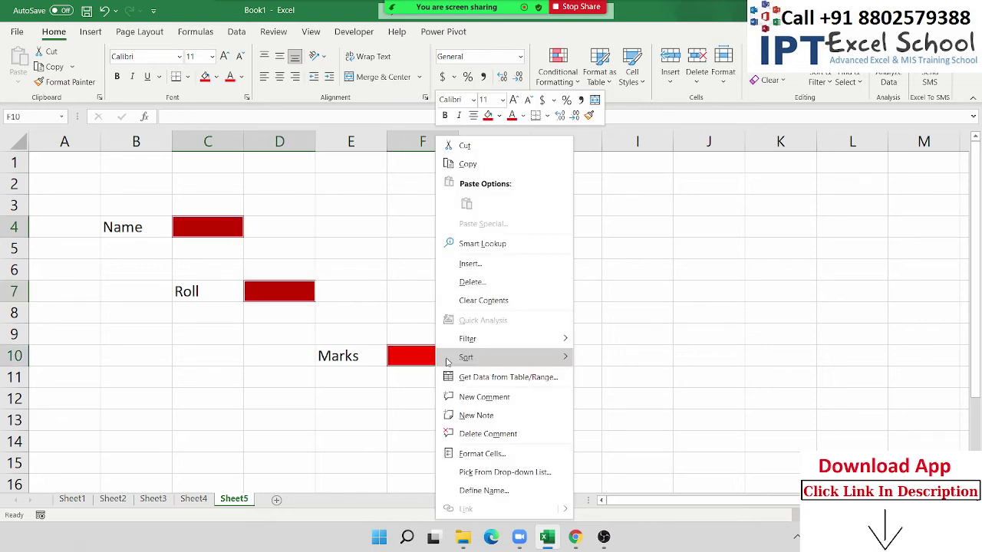
click(492, 454)
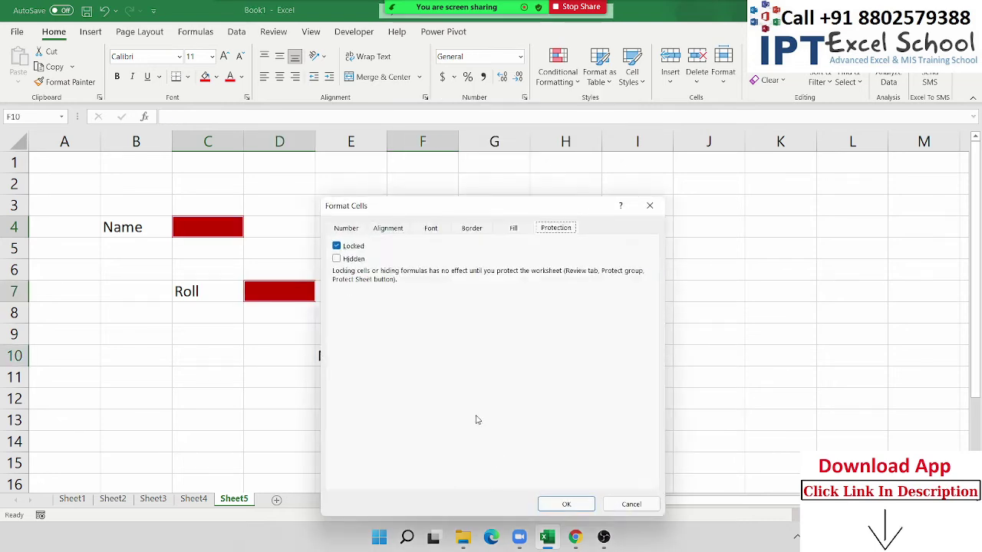
click(357, 250)
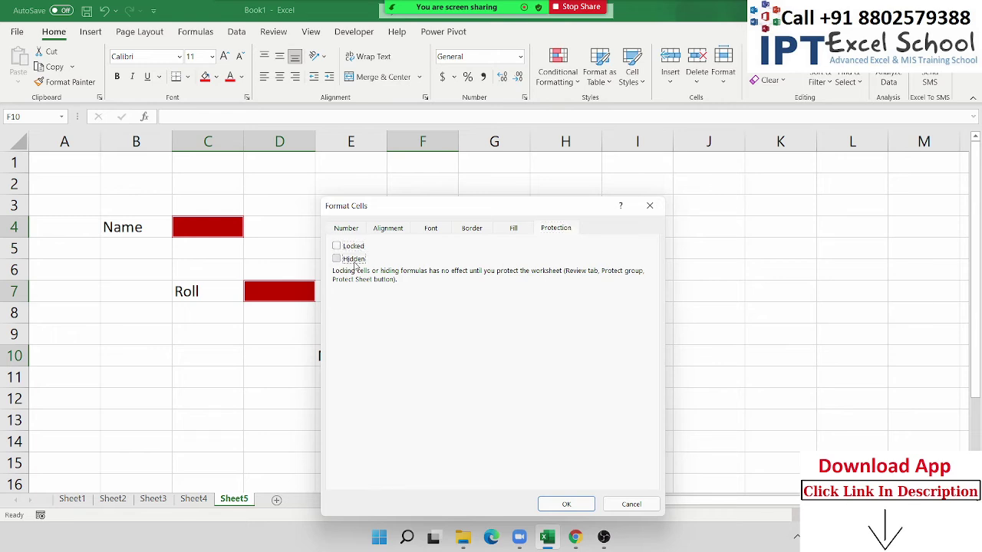
click(351, 260)
click(351, 260)
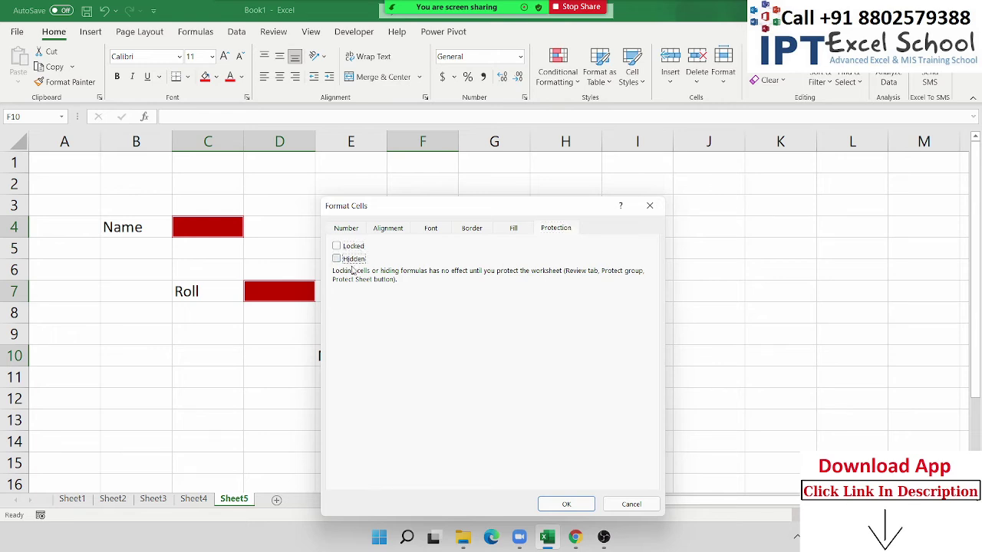
click(567, 504)
Protect Sheet5 with 'Select locked cells' unticked, then enter a sample name in C4.
right_click(291, 294)
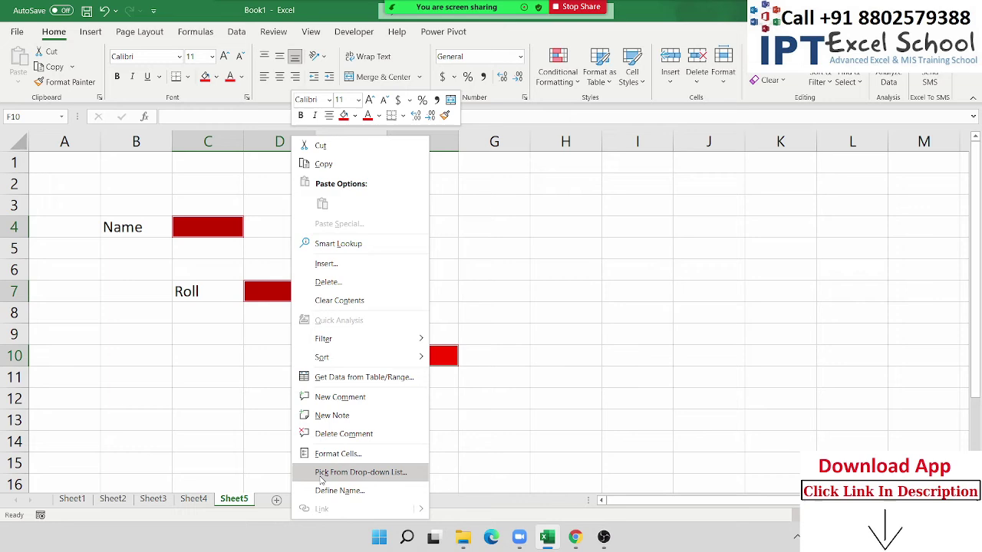
click(240, 502)
right_click(241, 498)
click(284, 408)
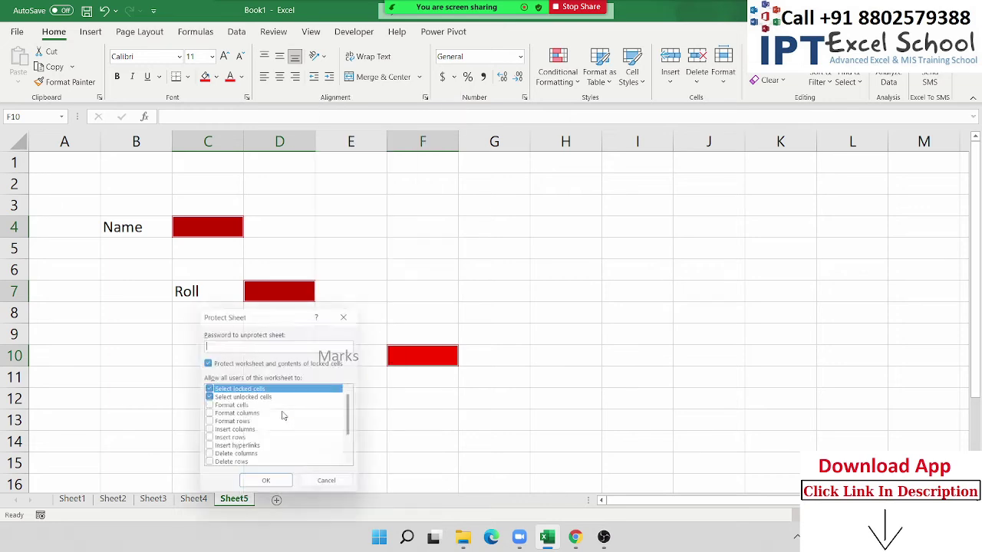
click(206, 390)
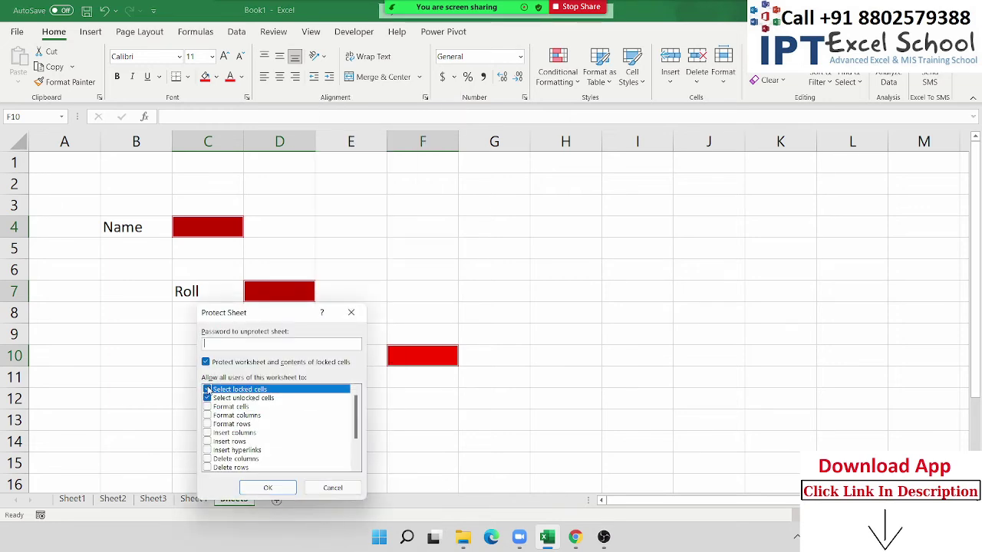
click(267, 488)
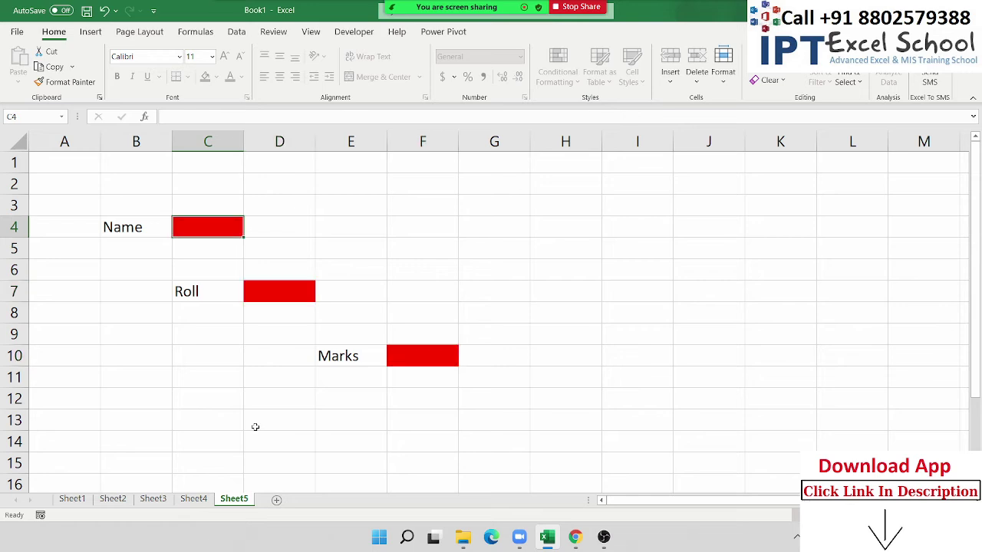
text(Puja)
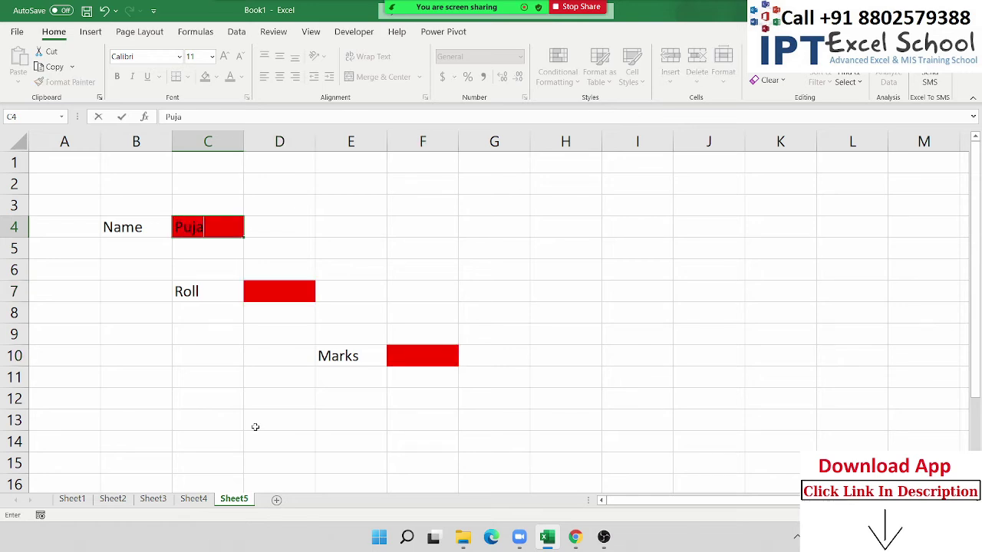
key(Return)
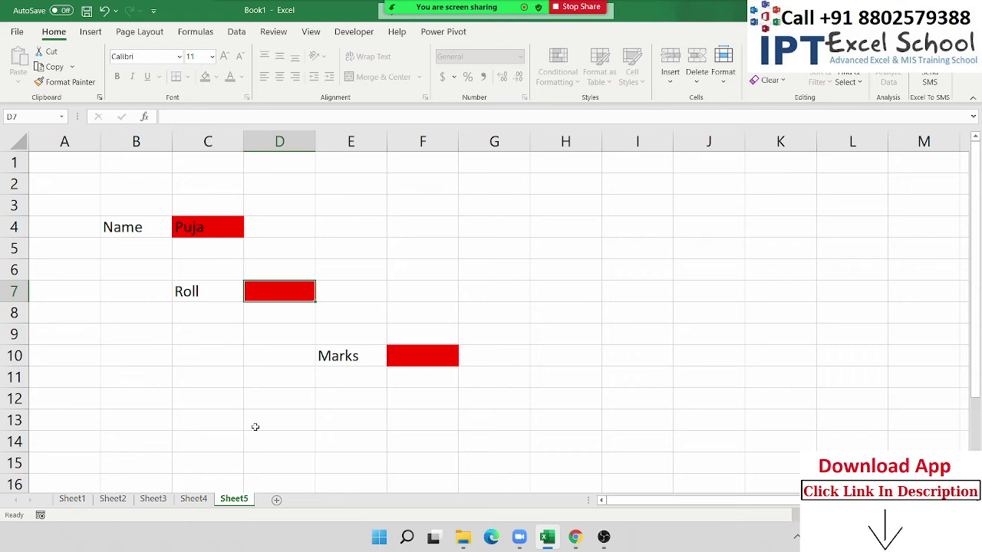
Add Sheet6 and enter 25, 36, 25, 36 across A1:D1.
click(276, 500)
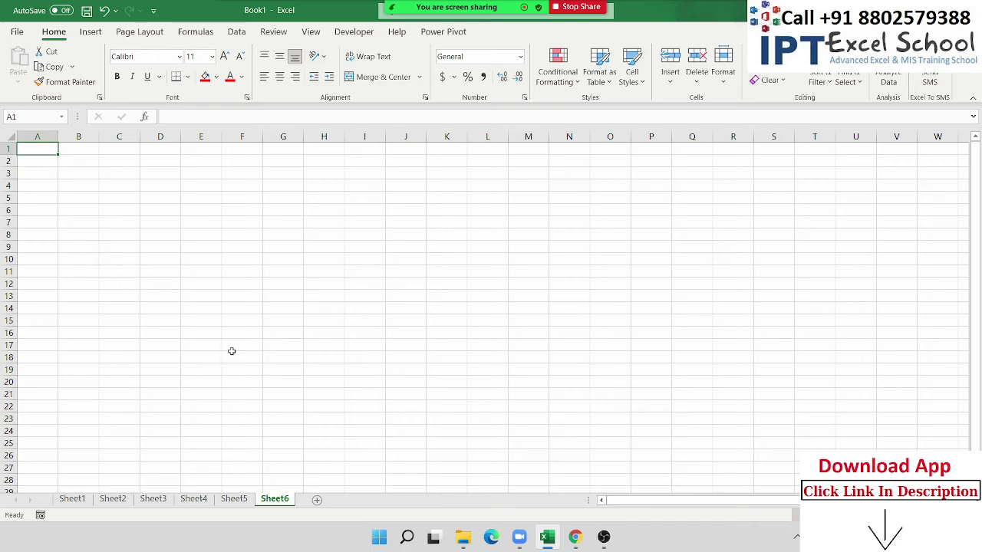
ctrl+scroll(231, 352, up, 6)
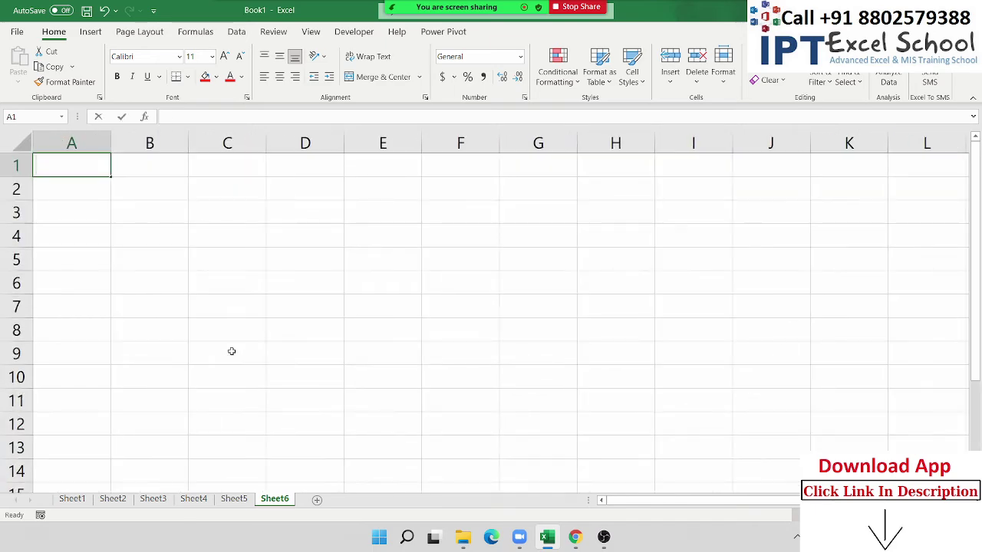
text(25)
key(Tab)
text(36)
key(ctrl+Return)
key(Tab)
text(2)
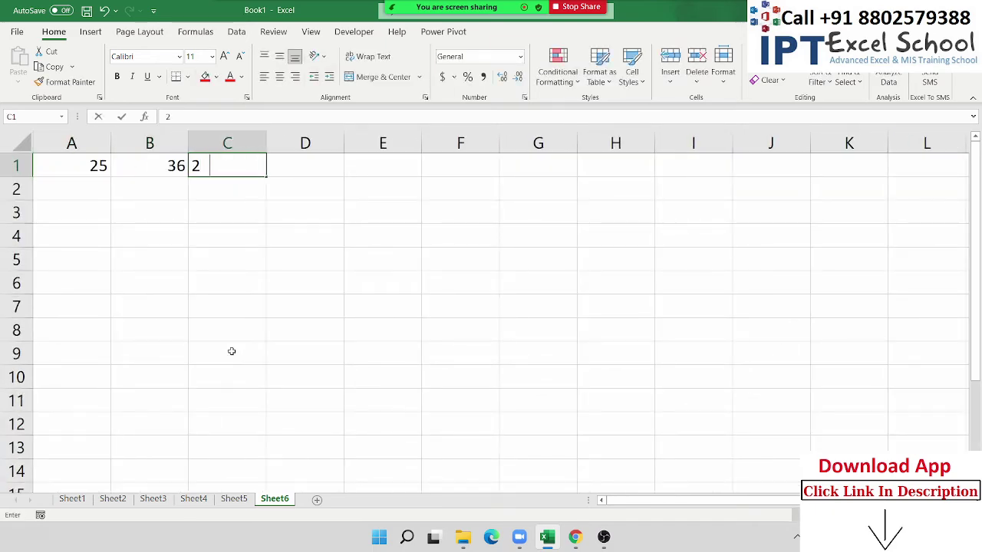
text(5	36)
key(Return)
key(Up)
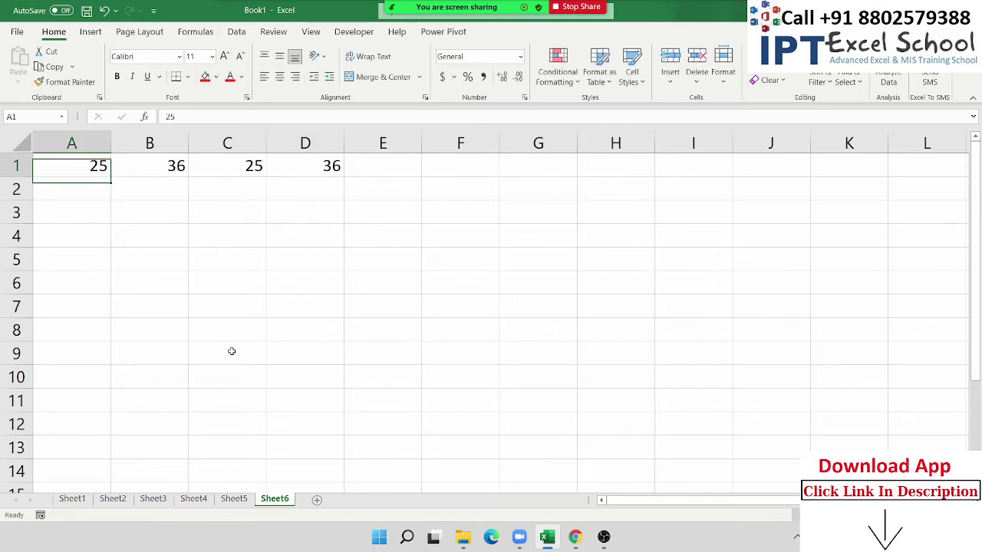
key(Right)
key(Right)
key(Right)
key(Right)
Insert =SUM(A1:D1) in E1 with AutoSum, giving 122.
text(=)
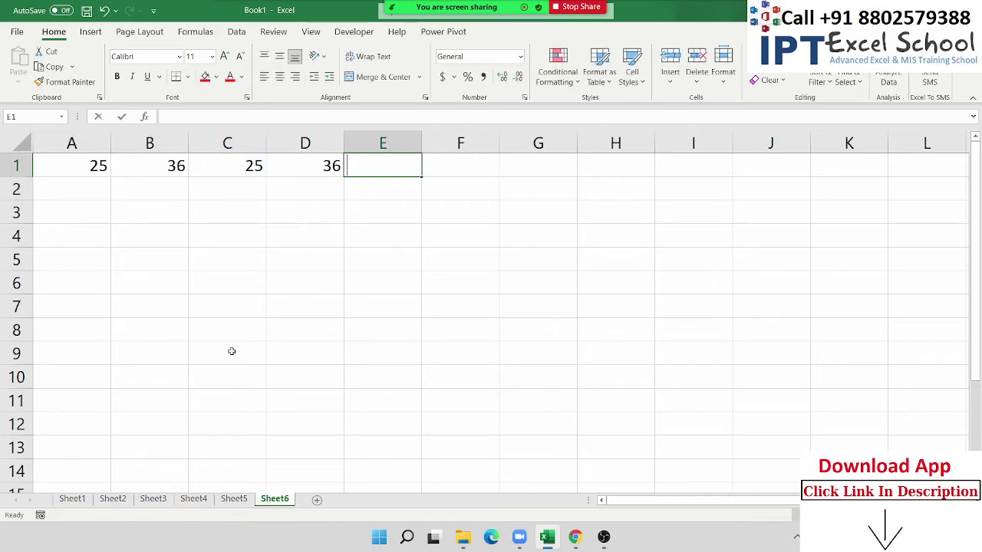
key(Escape)
key(alt+equal)
key(Return)
key(Up)
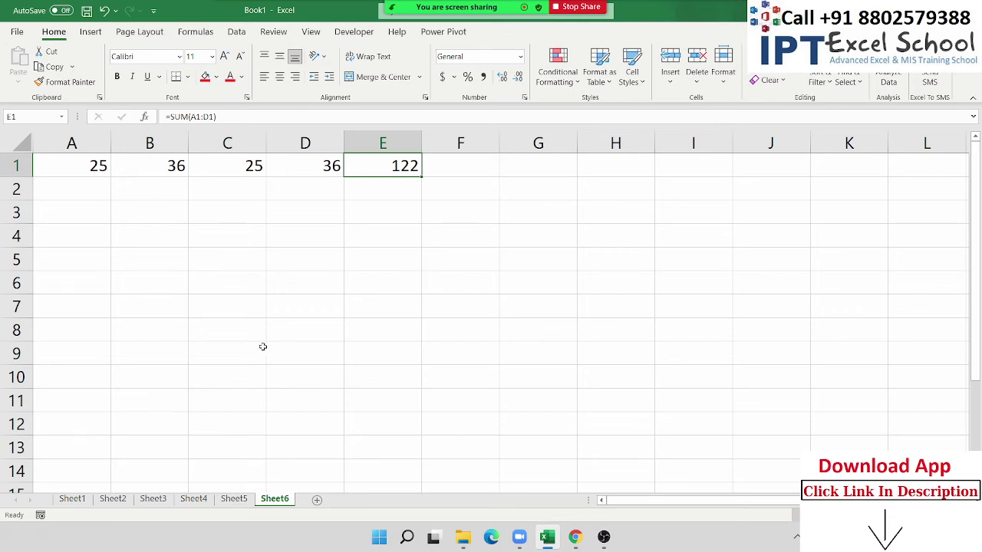
click(406, 283)
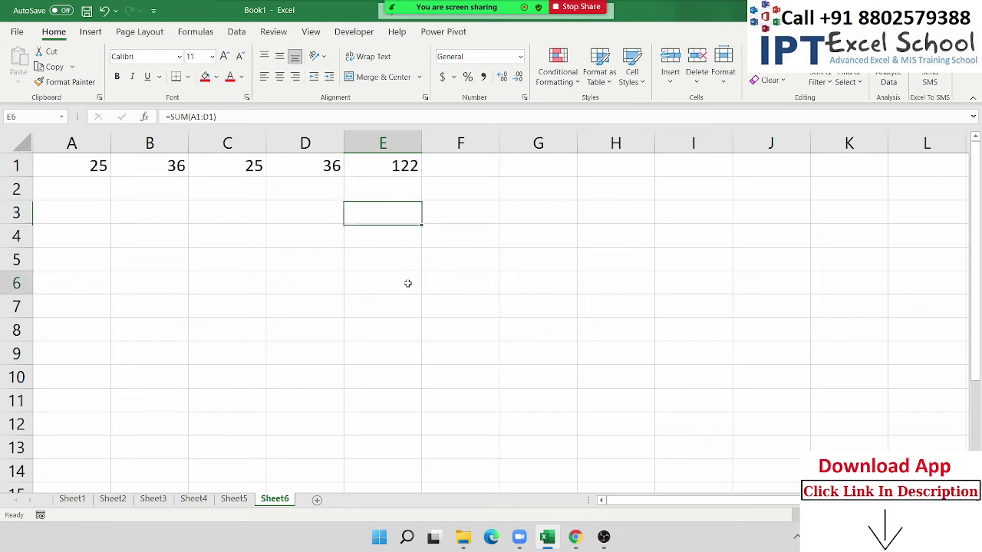
click(389, 171)
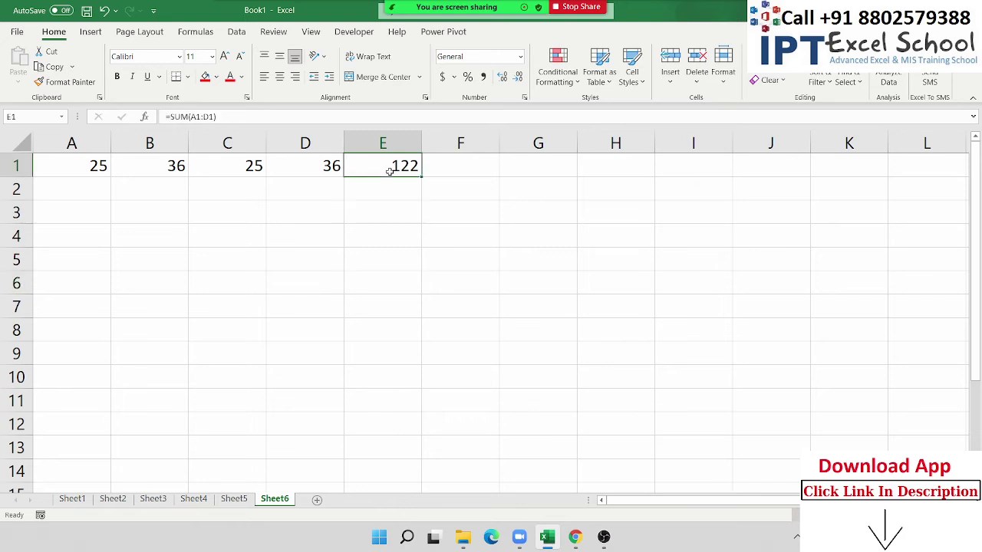
Unlock every cell on Sheet6.
click(27, 146)
right_click(155, 228)
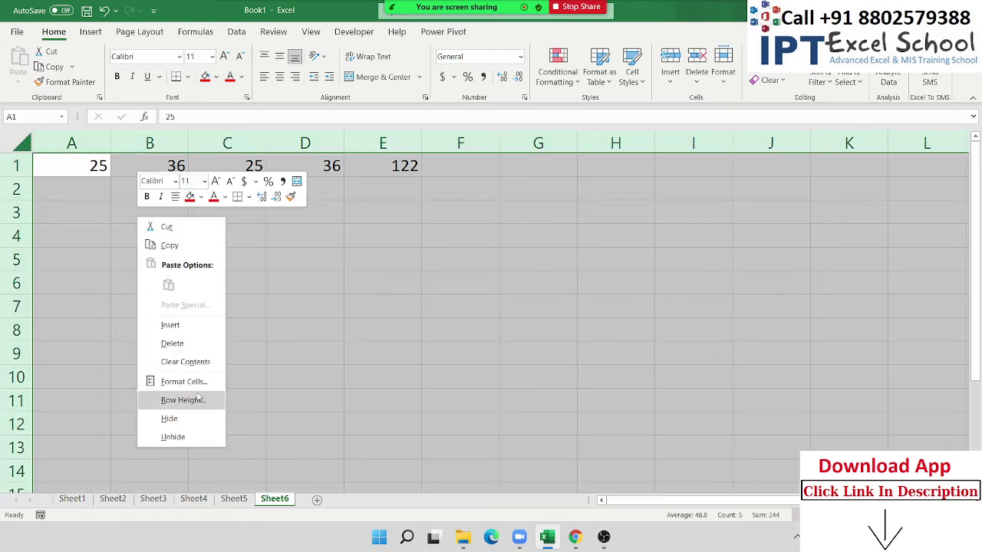
key(Escape)
click(41, 246)
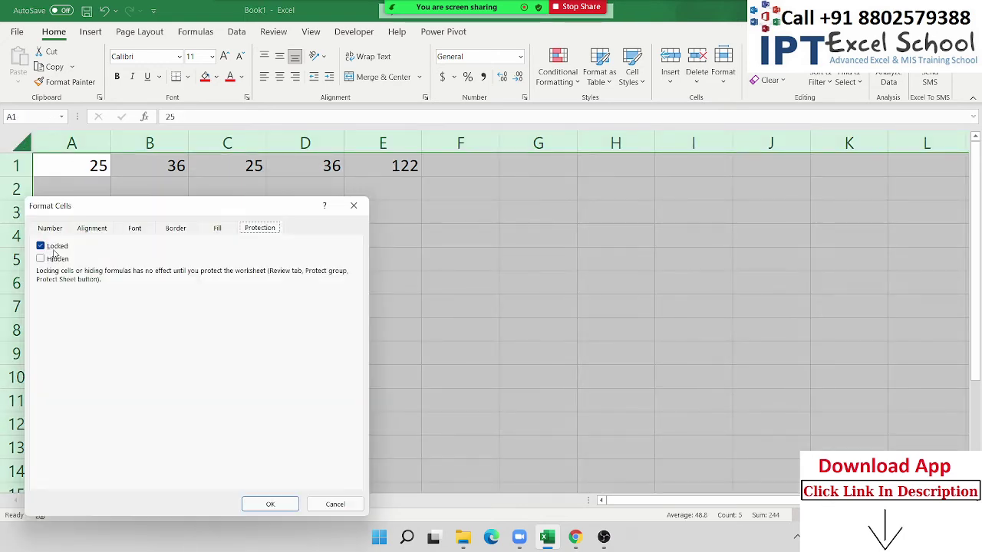
click(269, 504)
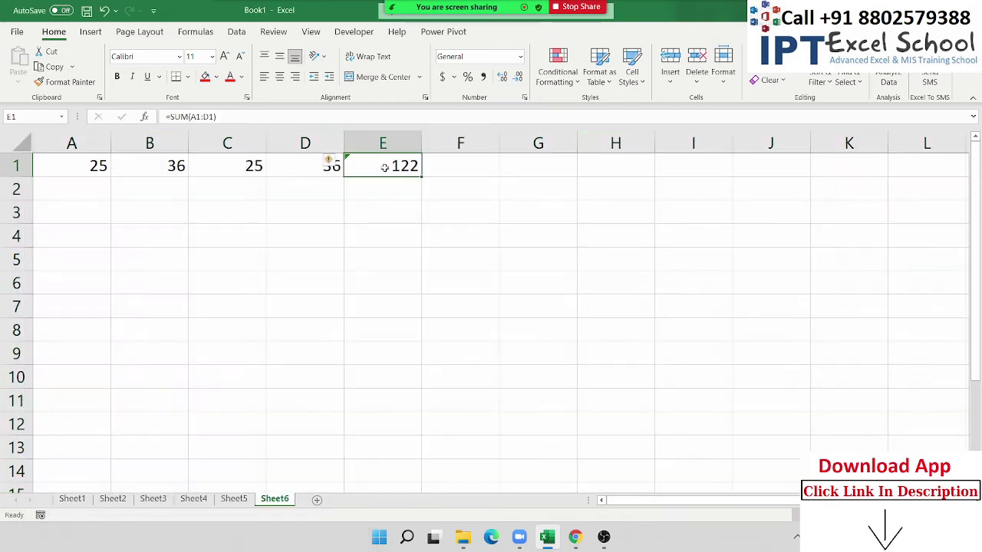
Mark the total cell E1 as Locked and Hidden.
click(385, 168)
right_click(384, 167)
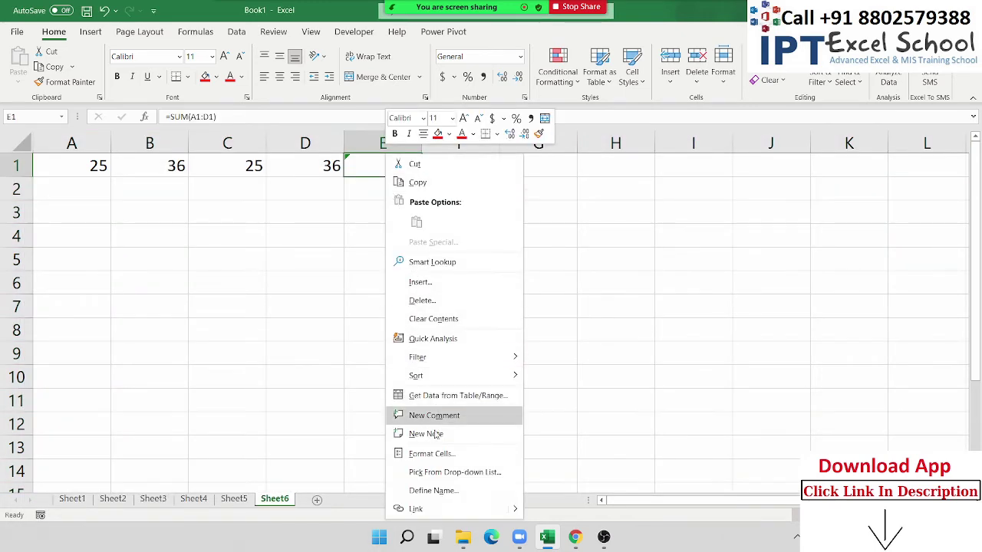
click(437, 454)
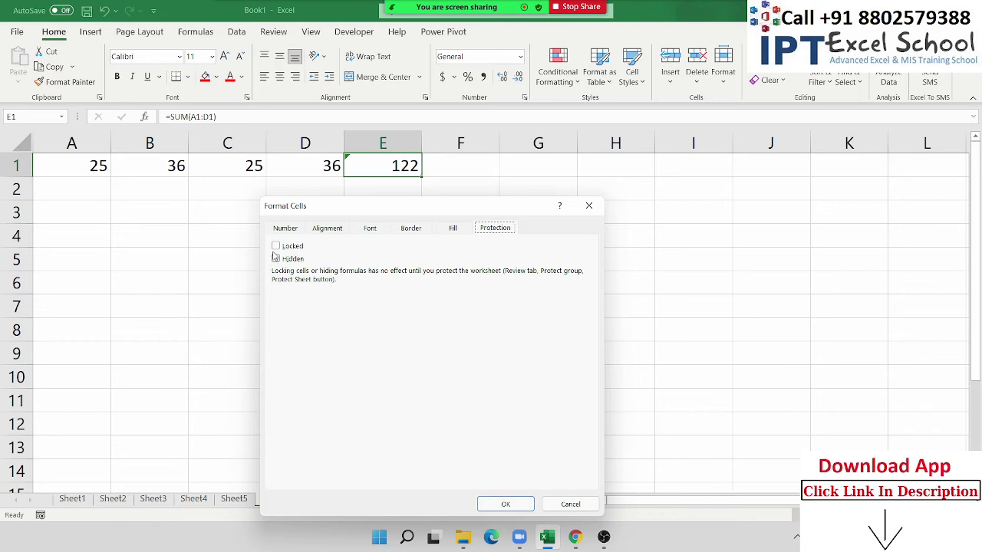
click(275, 246)
click(519, 504)
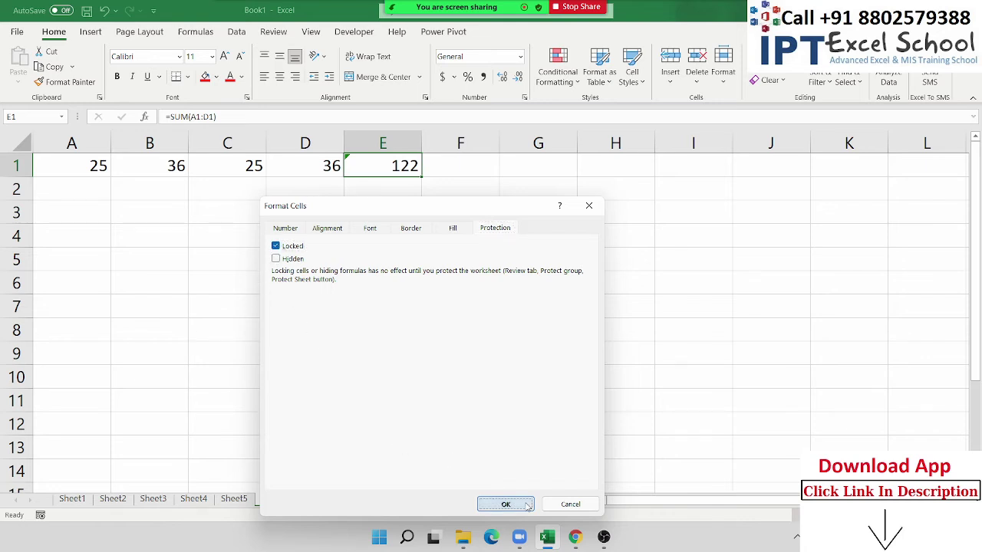
right_click(388, 160)
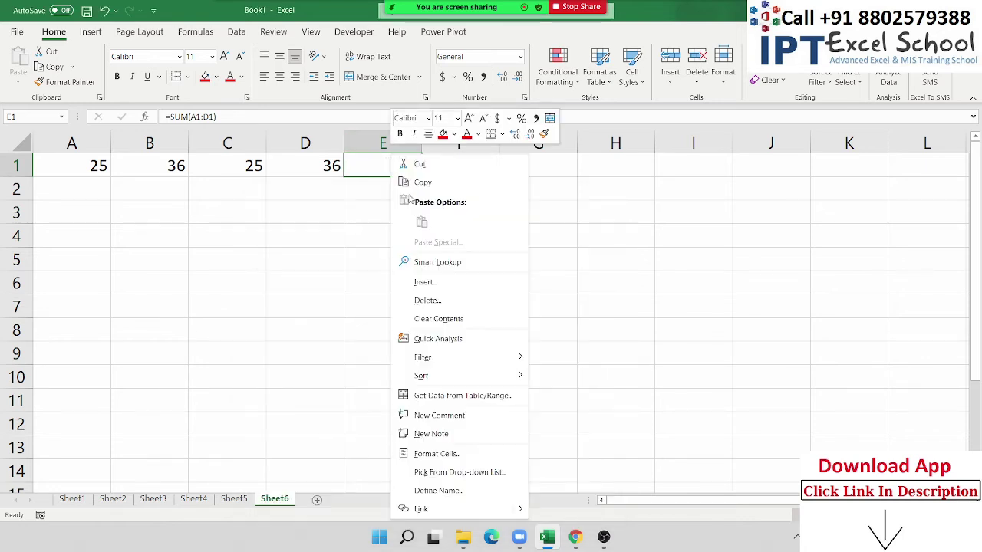
click(439, 453)
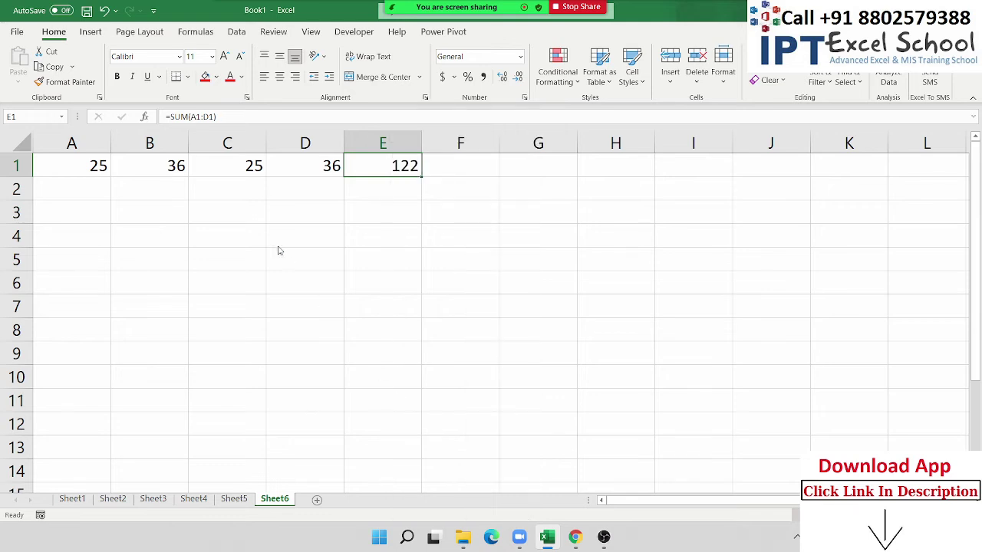
click(283, 260)
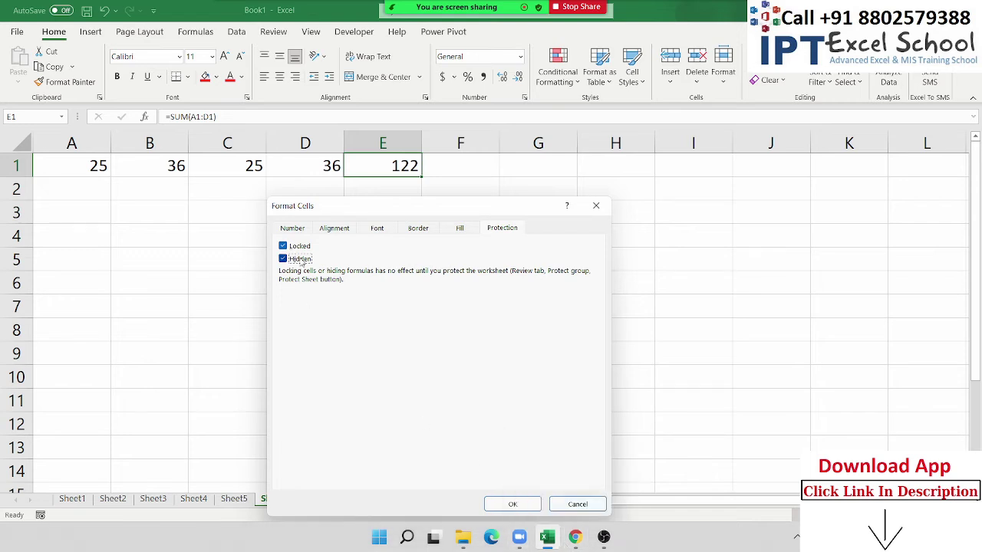
click(512, 504)
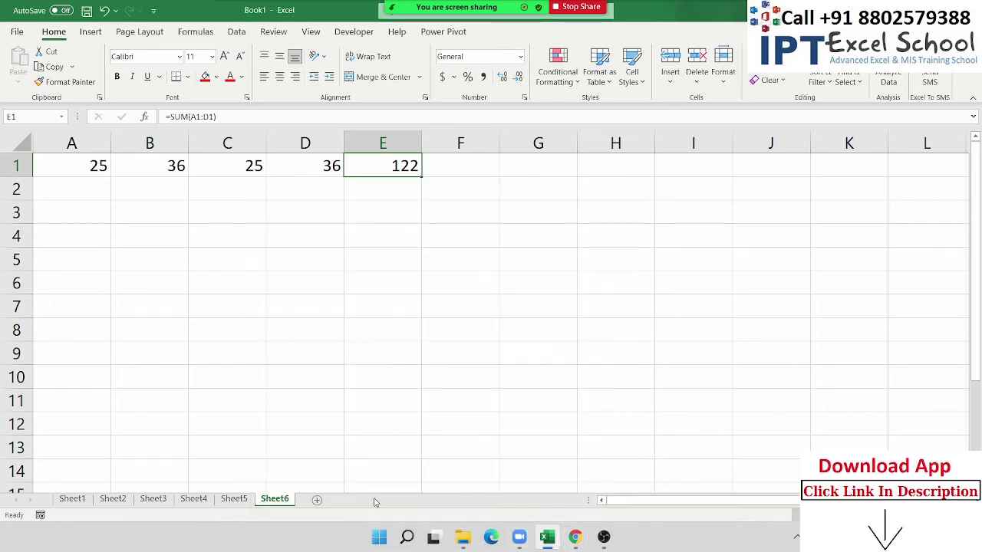
Protect Sheet6 with default permissions and no password.
right_click(275, 499)
mouse_move(314, 425)
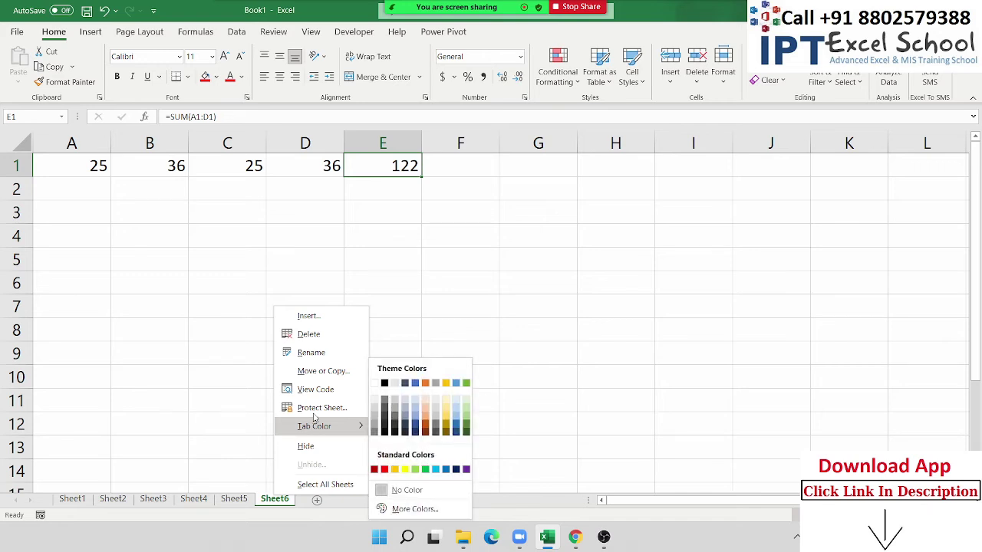
click(315, 408)
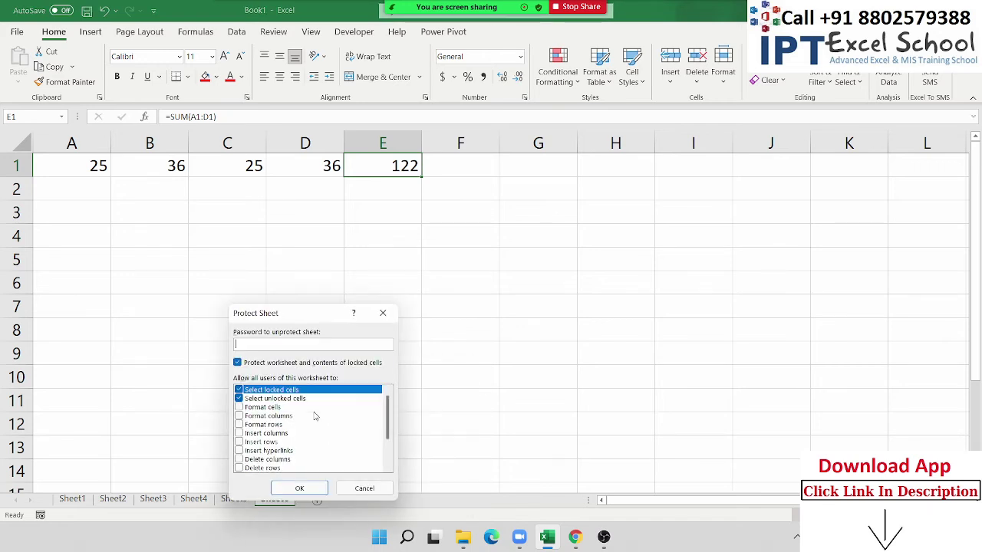
click(300, 490)
Enter 155 in C5 and 5215 in D5.
click(213, 260)
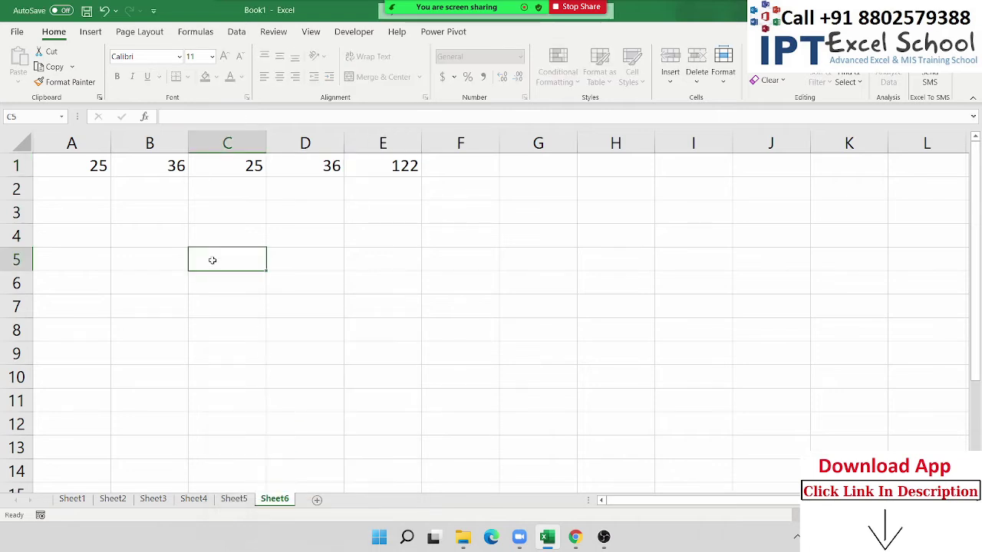
text(155)
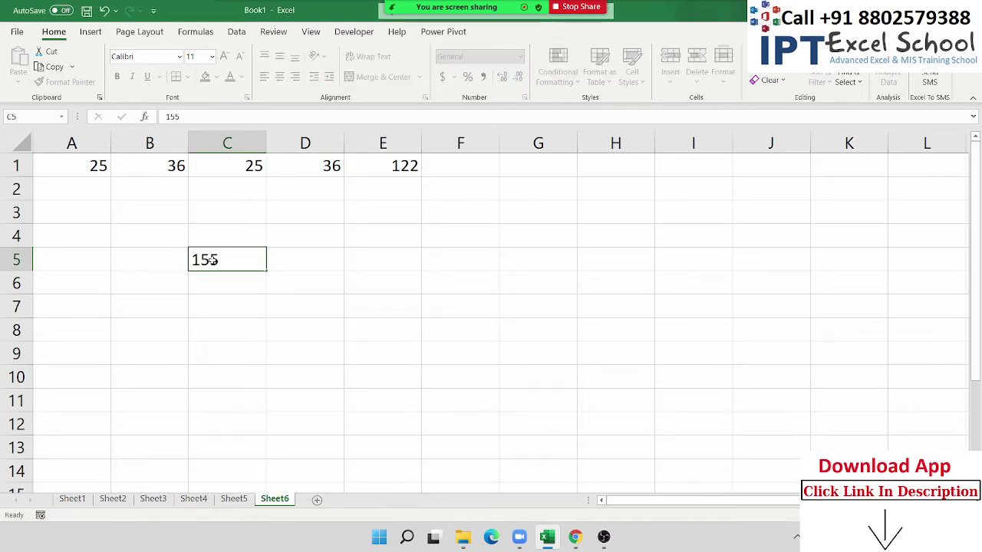
key(Tab)
text(5215)
key(Up)
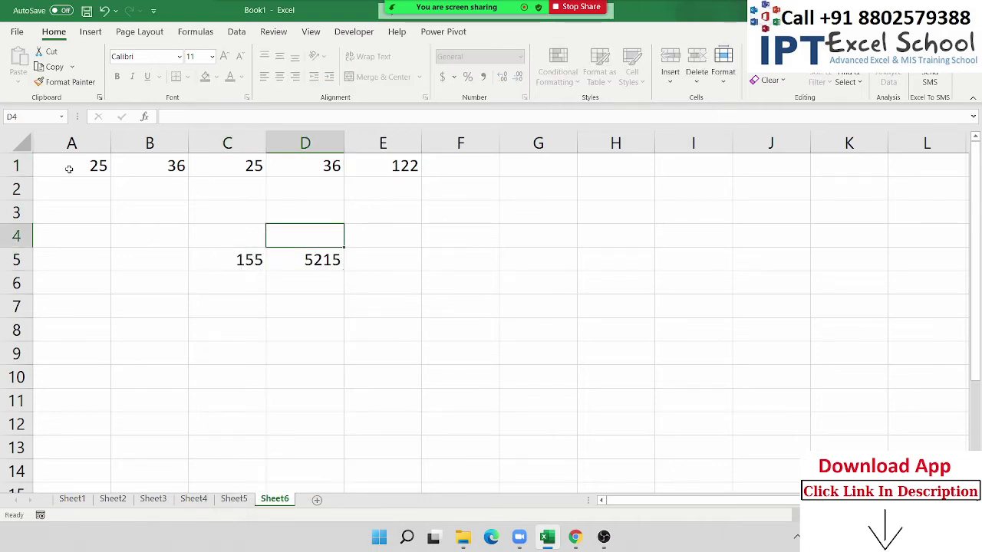
Copy the 122 total from E1 after cancelling a copy of A1:D7.
drag(70, 166, 326, 313)
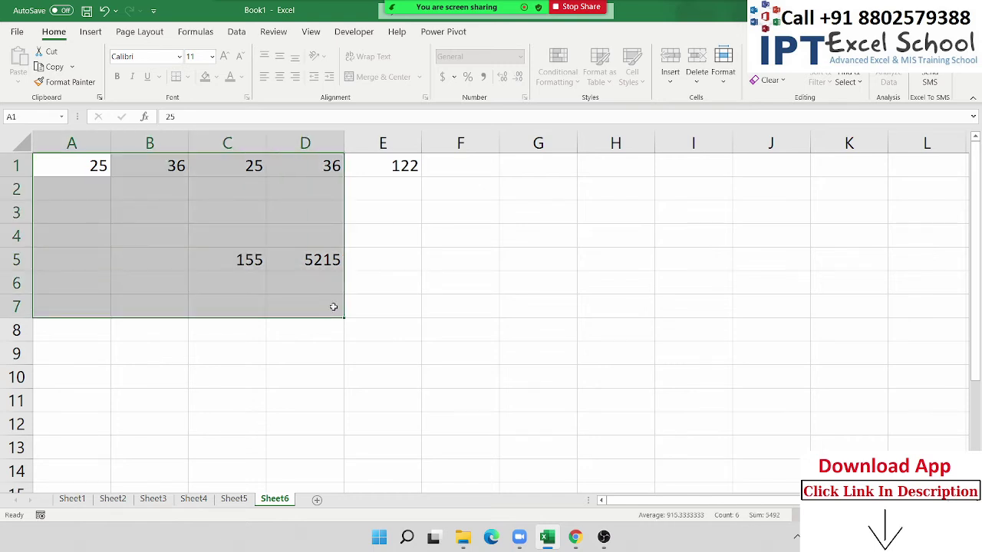
key(ctrl+c)
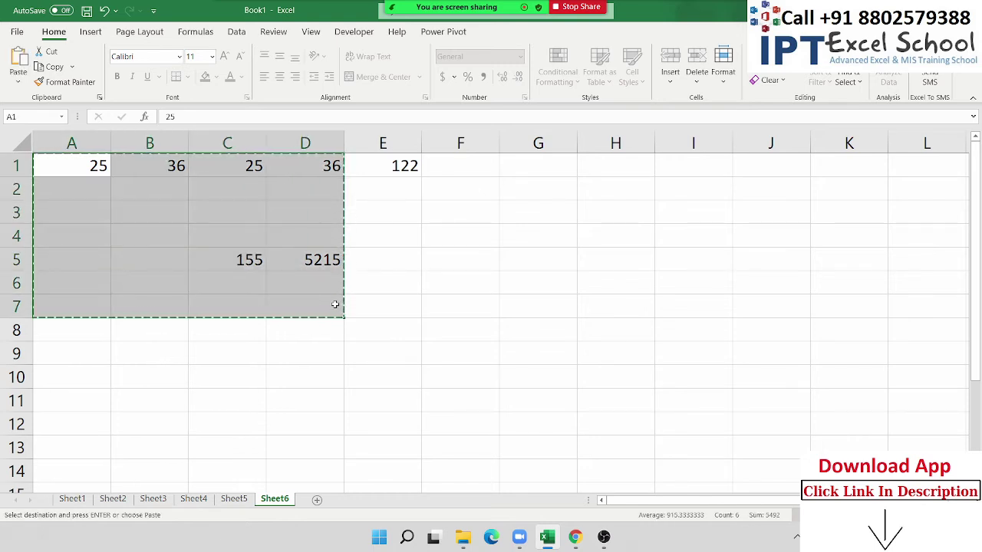
key(Escape)
drag(414, 173, 402, 169)
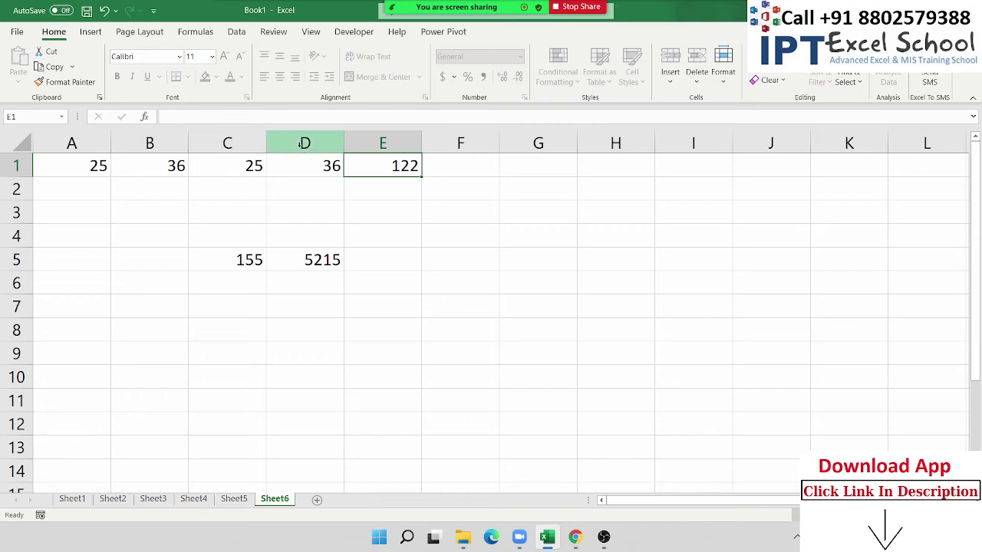
click(314, 166)
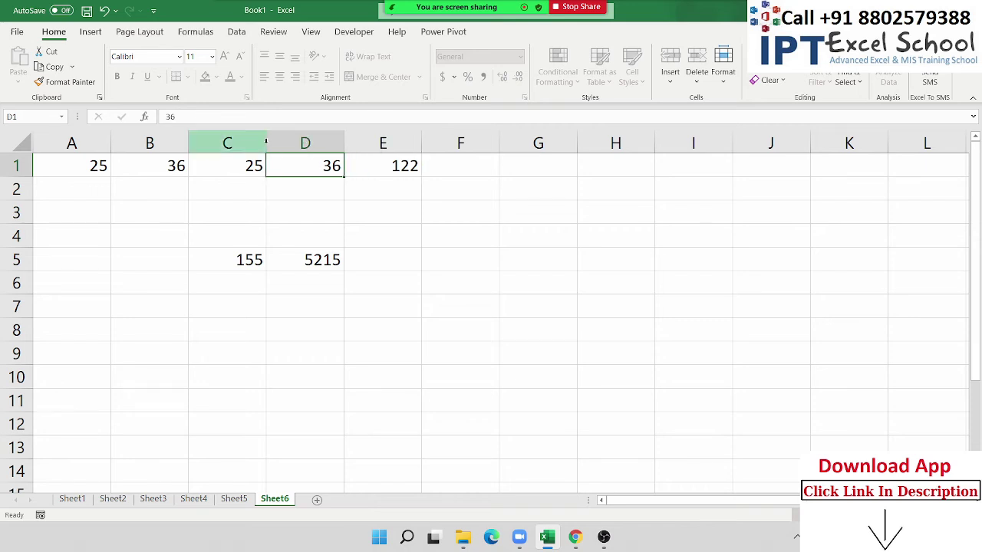
click(366, 174)
key(ctrl+c)
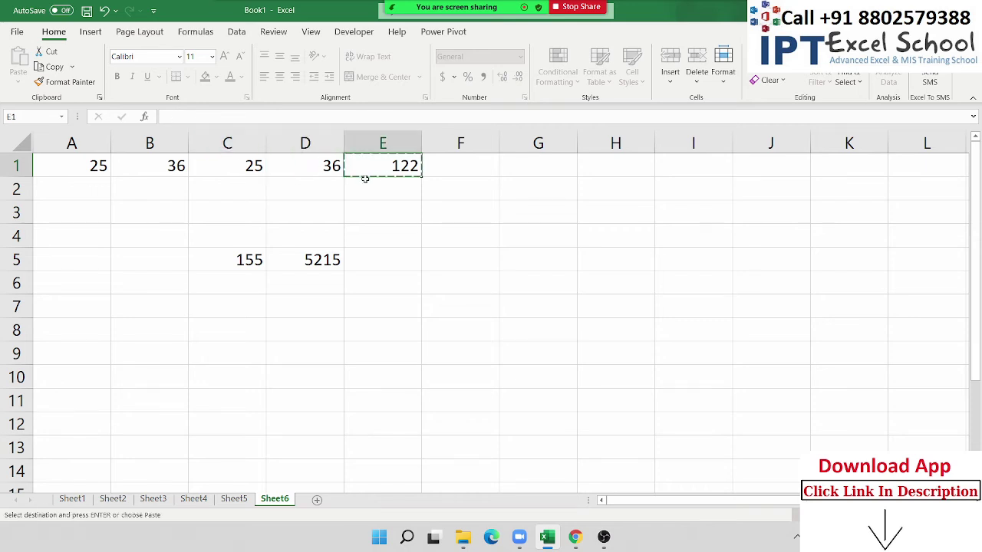
Add Sheet7 and paste the copied 122 into A1.
click(317, 500)
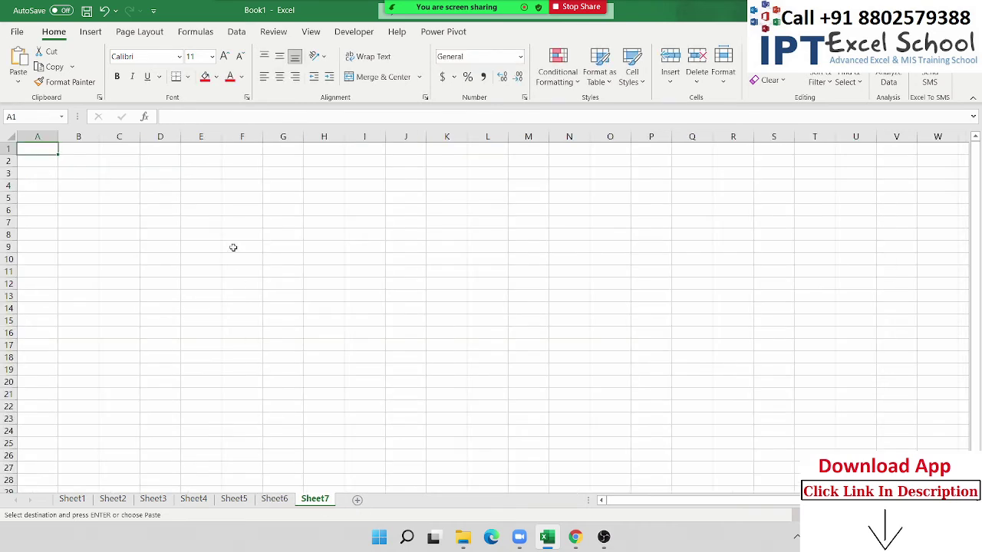
ctrl+scroll(134, 253, up, 5)
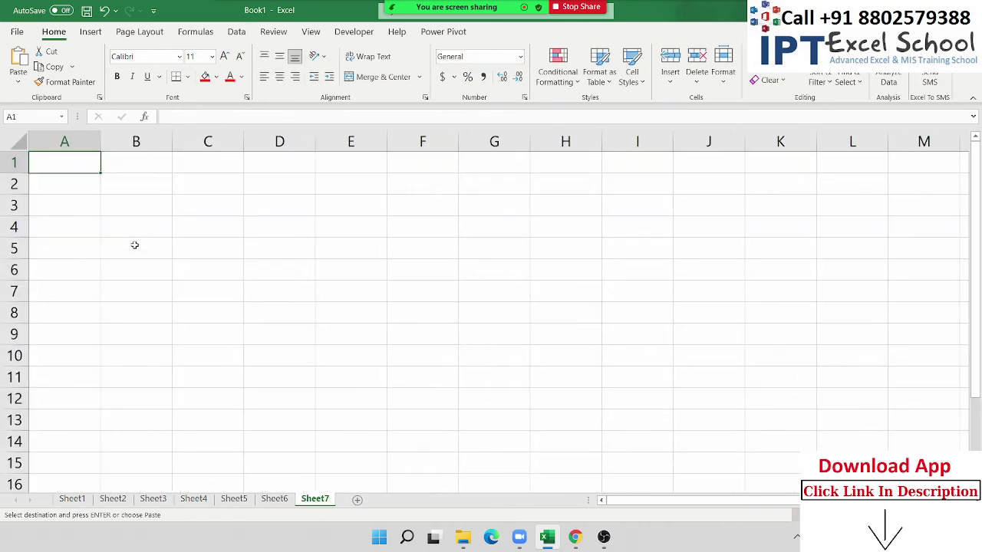
key(ctrl+v)
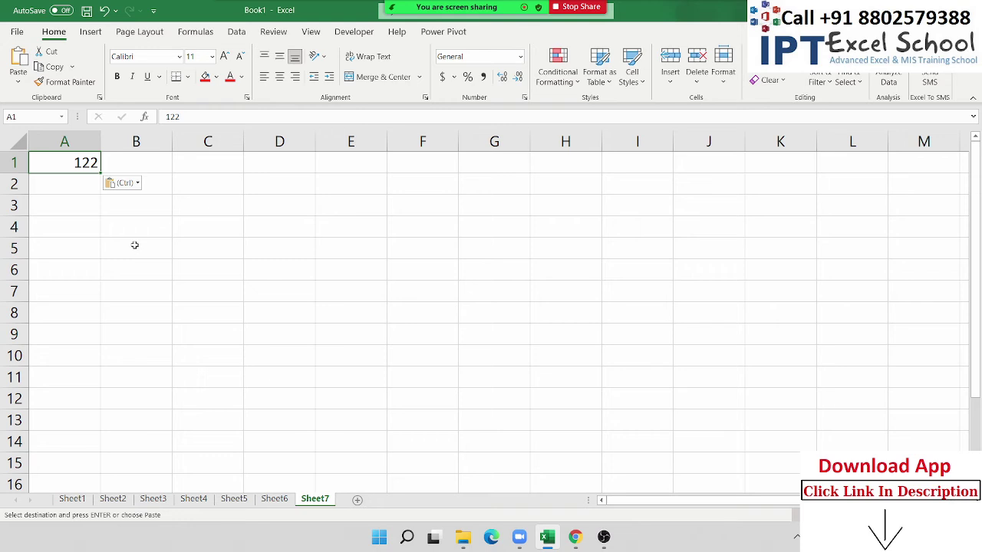
double_click(81, 161)
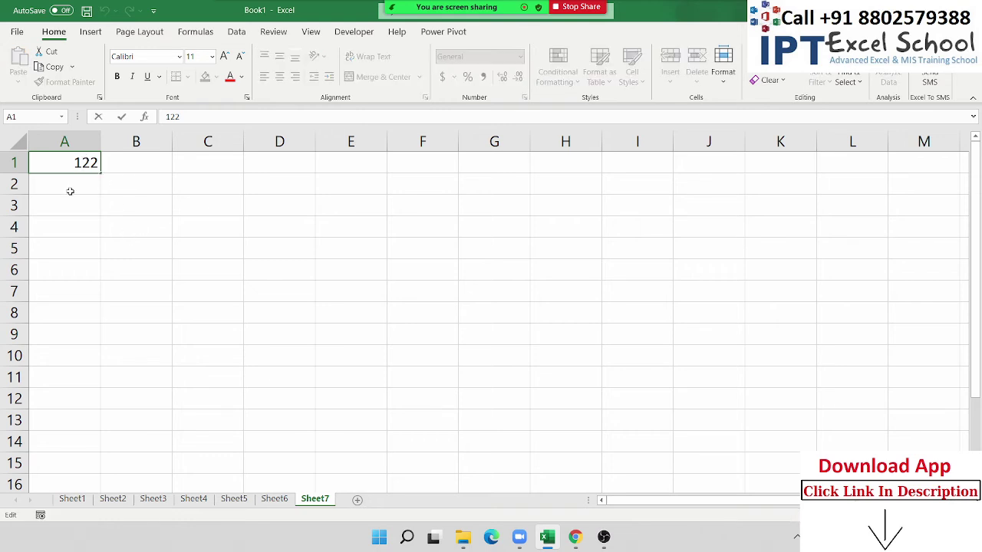
key(Escape)
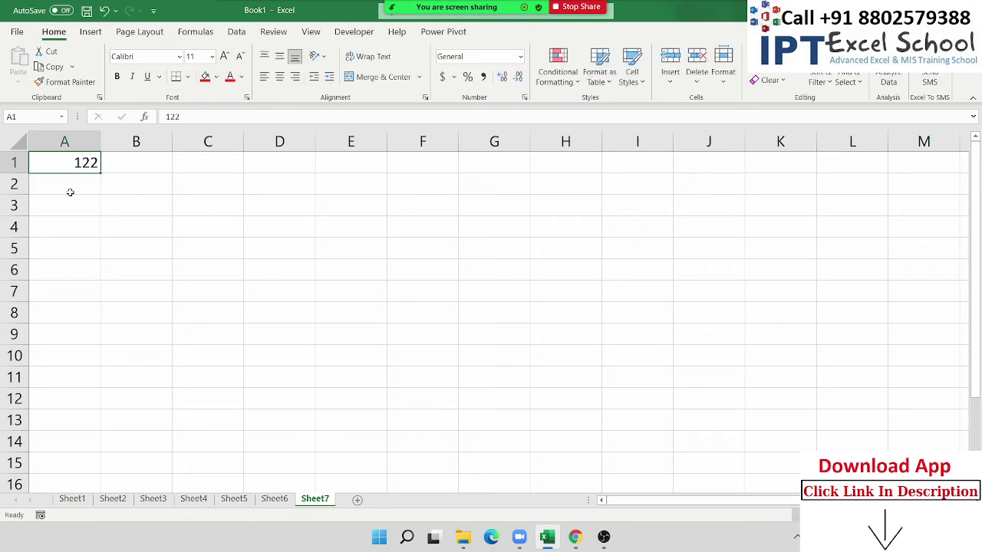
click(185, 247)
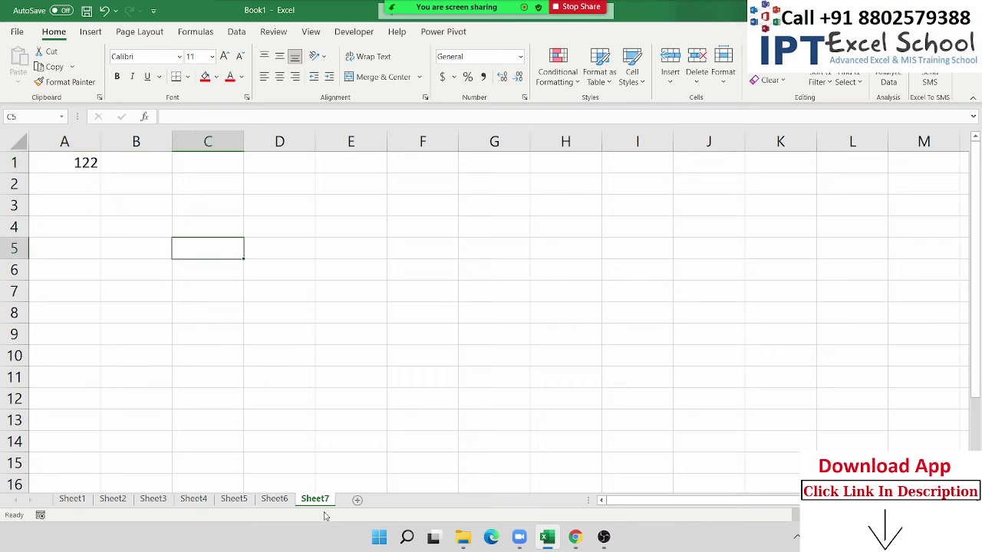
click(81, 162)
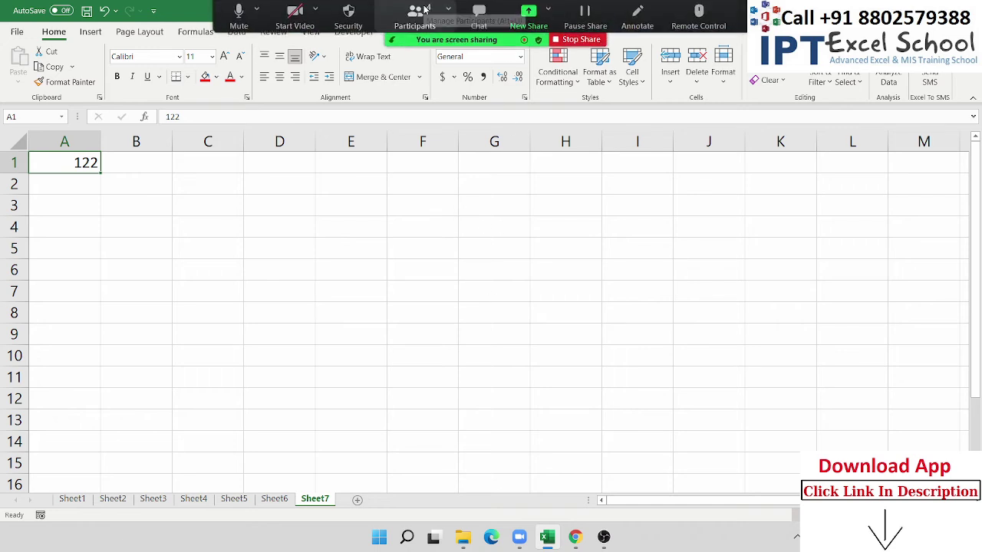
Mute all Zoom participants, close the list, and clear 122 from A1.
click(414, 8)
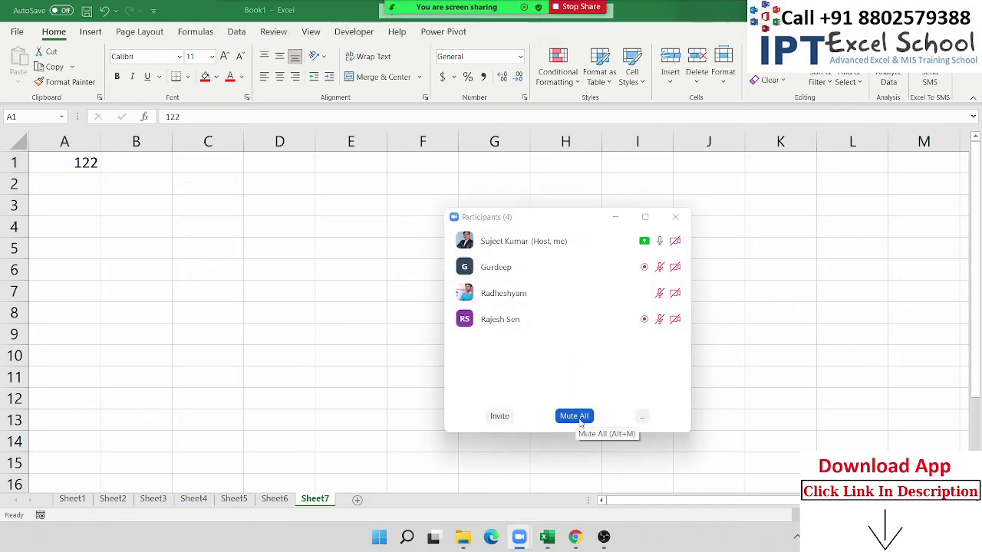
click(574, 416)
click(539, 303)
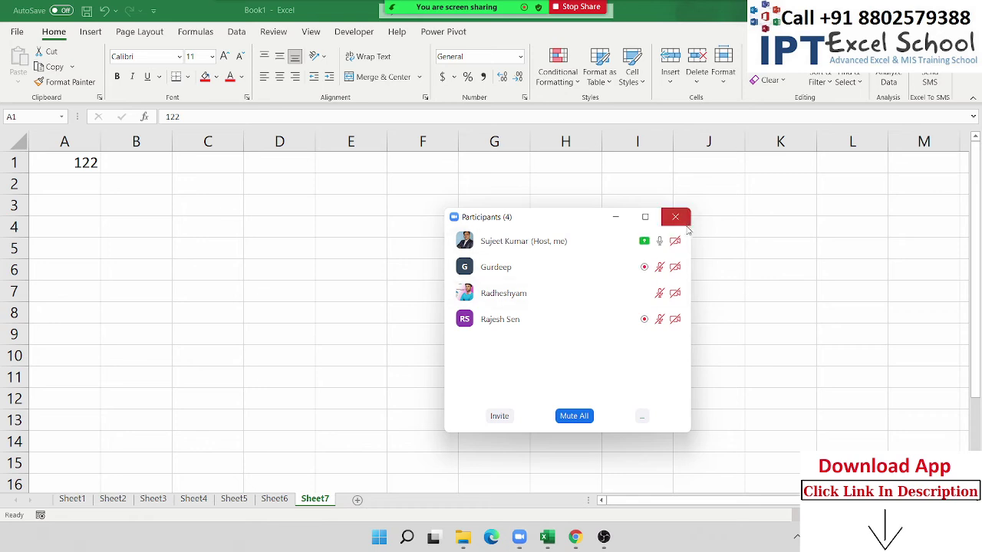
click(675, 217)
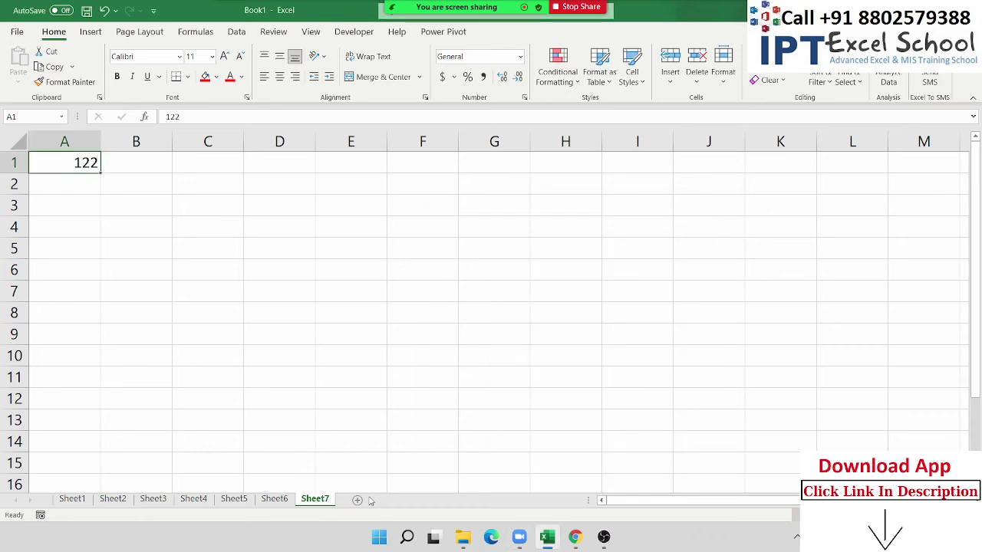
key(Delete)
drag(110, 213, 237, 333)
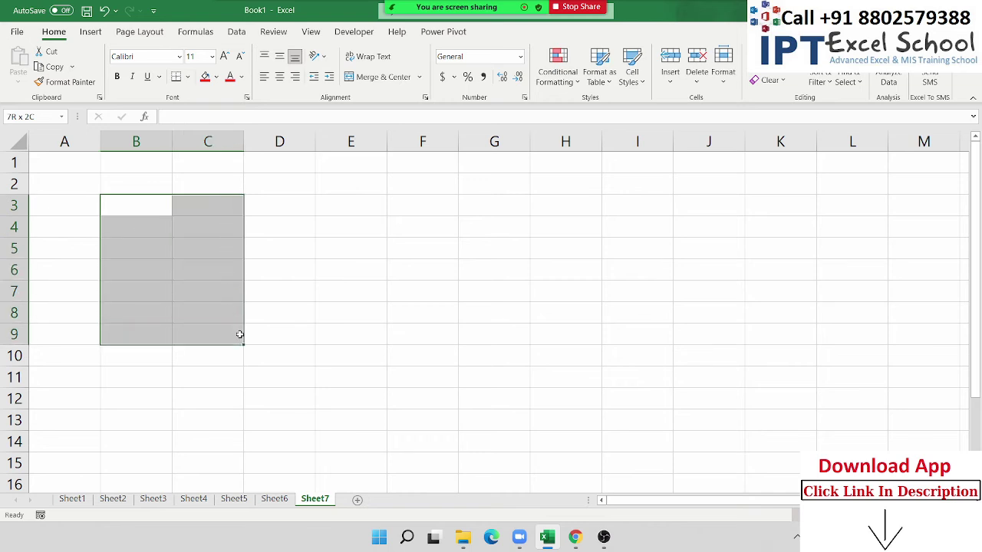
click(217, 79)
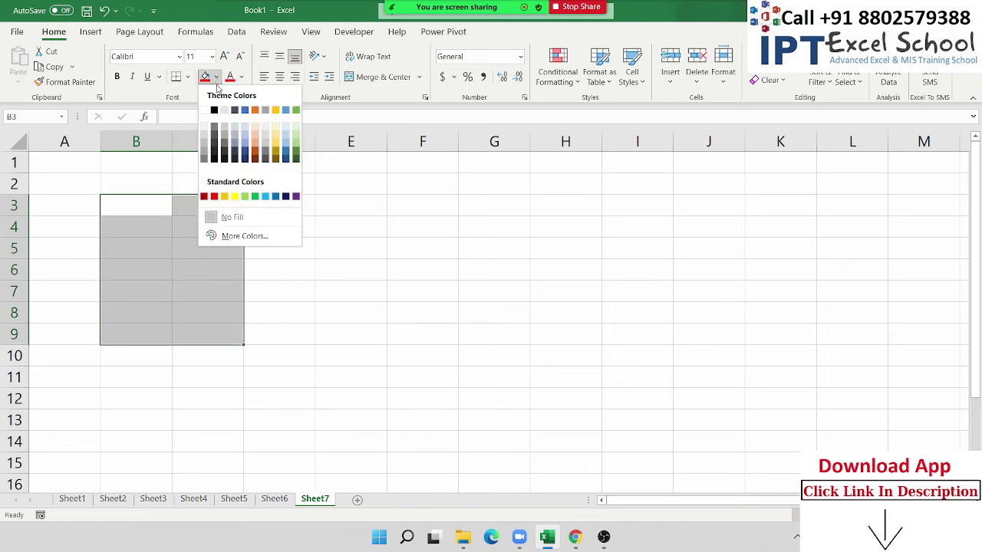
click(256, 198)
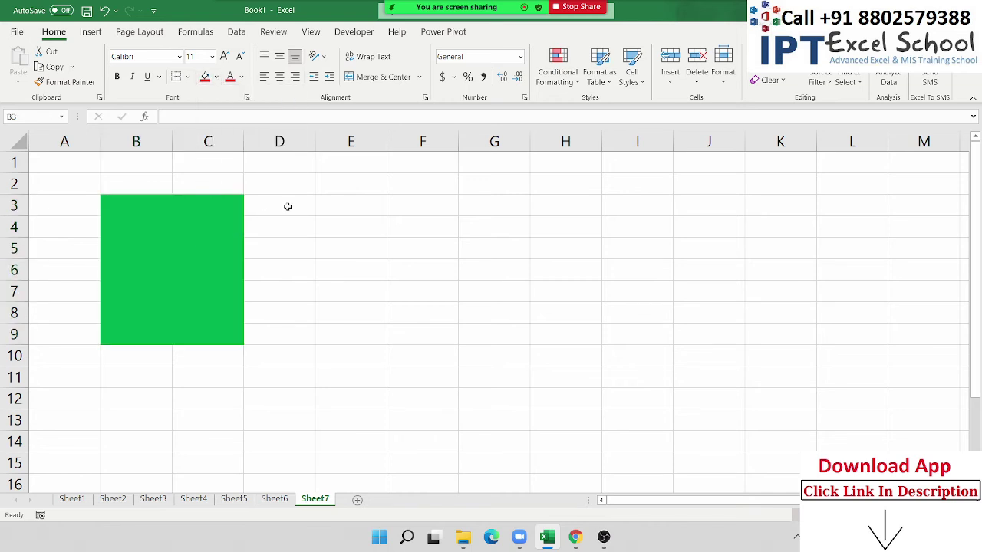
mouse_move(501, 210)
mouse_down()
mouse_move(572, 299)
mouse_move(574, 354)
mouse_move(570, 337)
mouse_up()
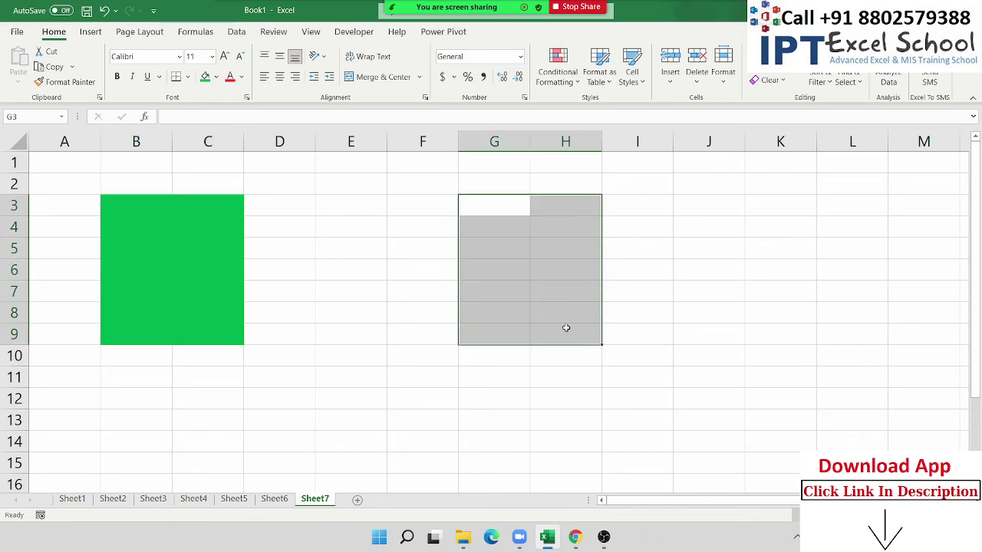
click(217, 77)
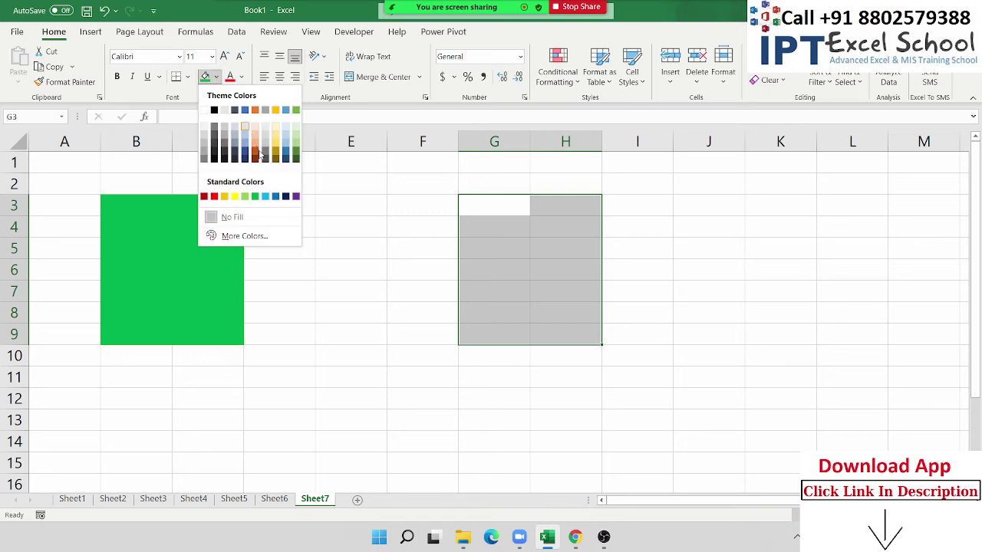
click(276, 197)
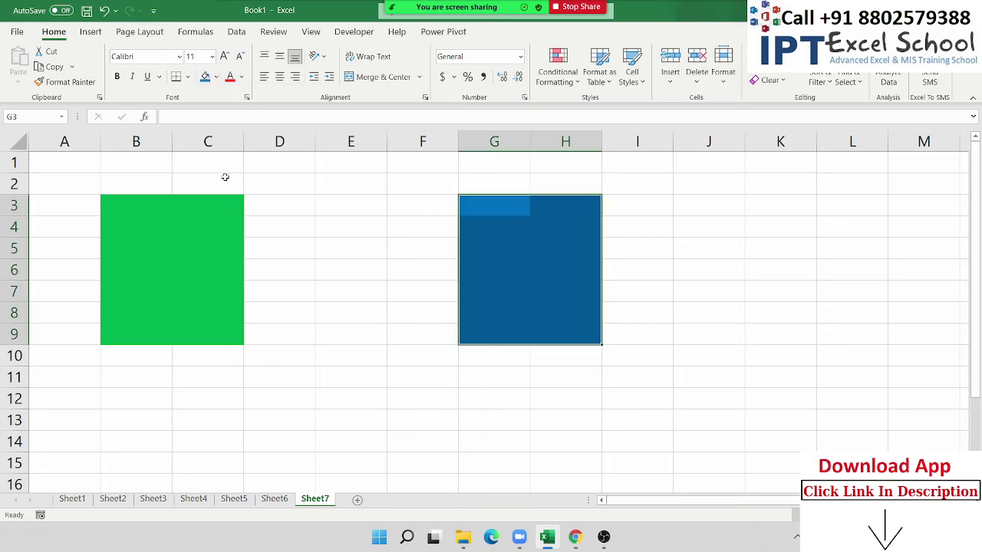
click(149, 184)
text(A)
key(Right)
key(Right)
key(Right)
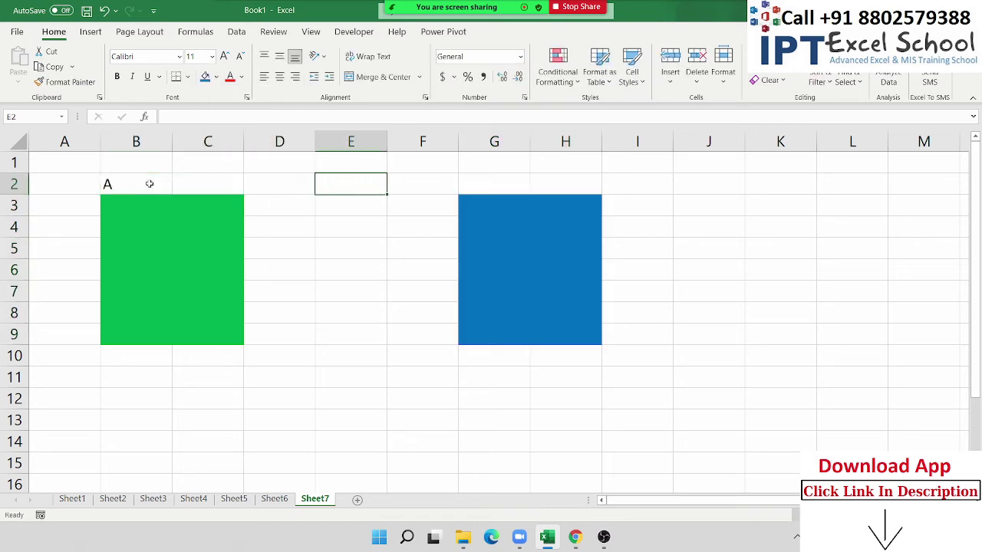
key(Right)
key(Right)
text(B)
key(Return)
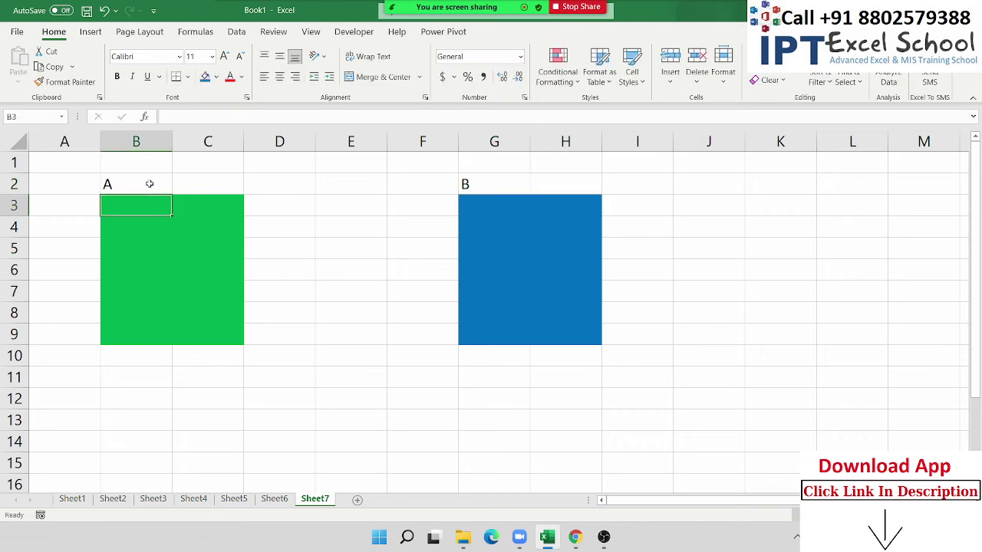
click(185, 336)
text(sdfs)
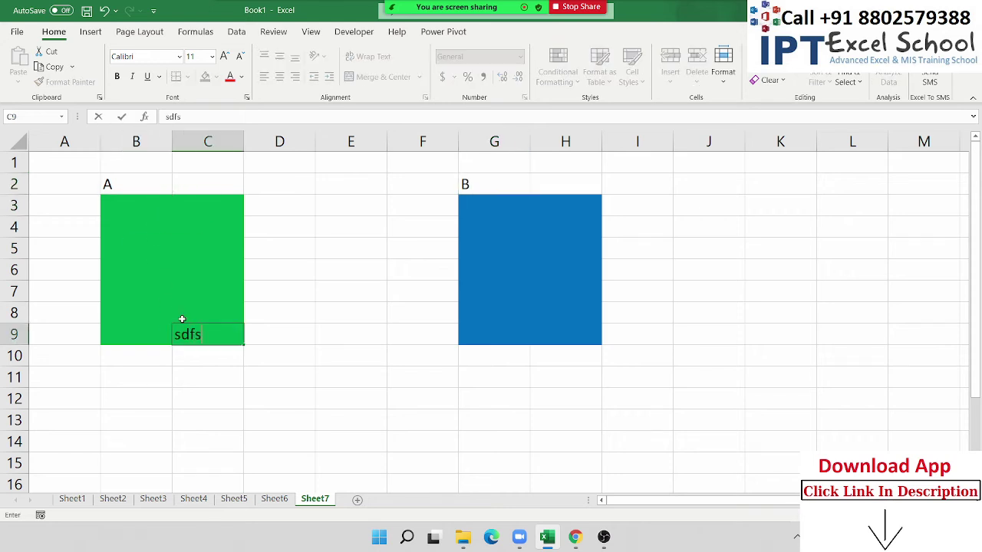
key(Escape)
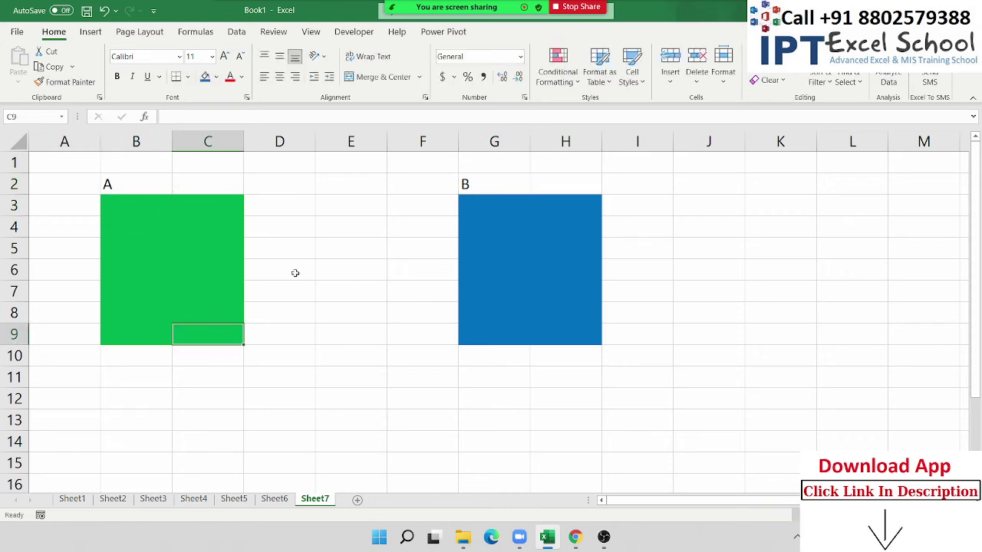
click(526, 245)
text(sdf)
key(Escape)
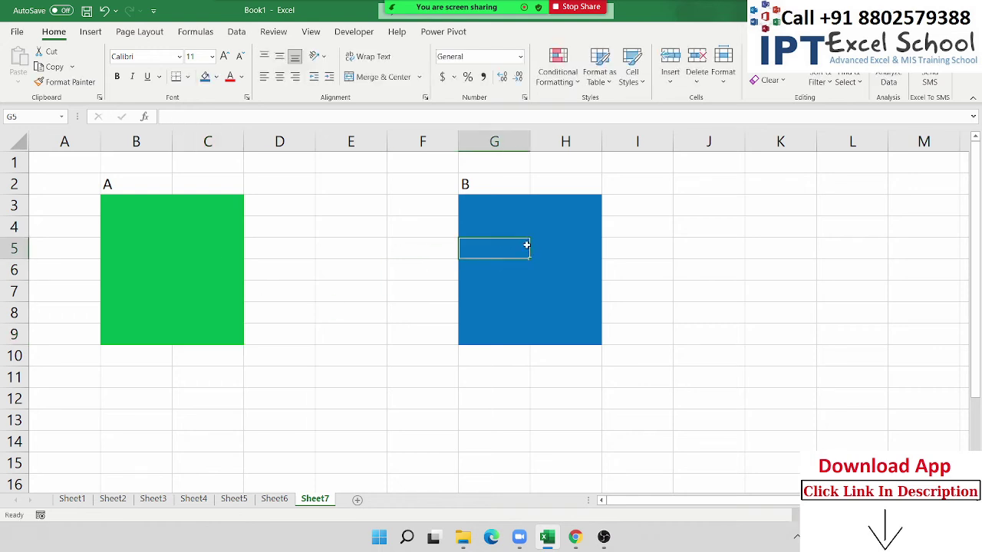
click(134, 219)
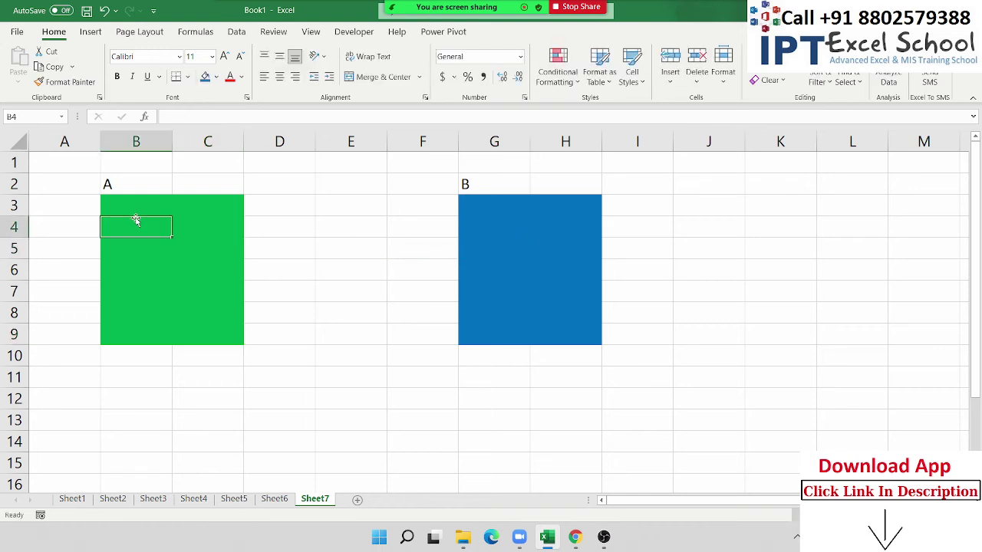
click(558, 279)
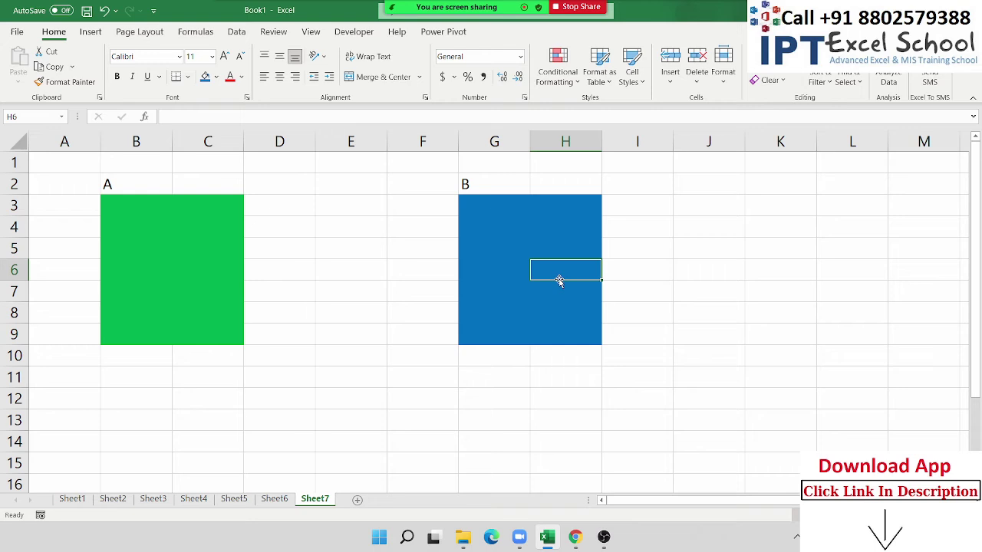
click(181, 219)
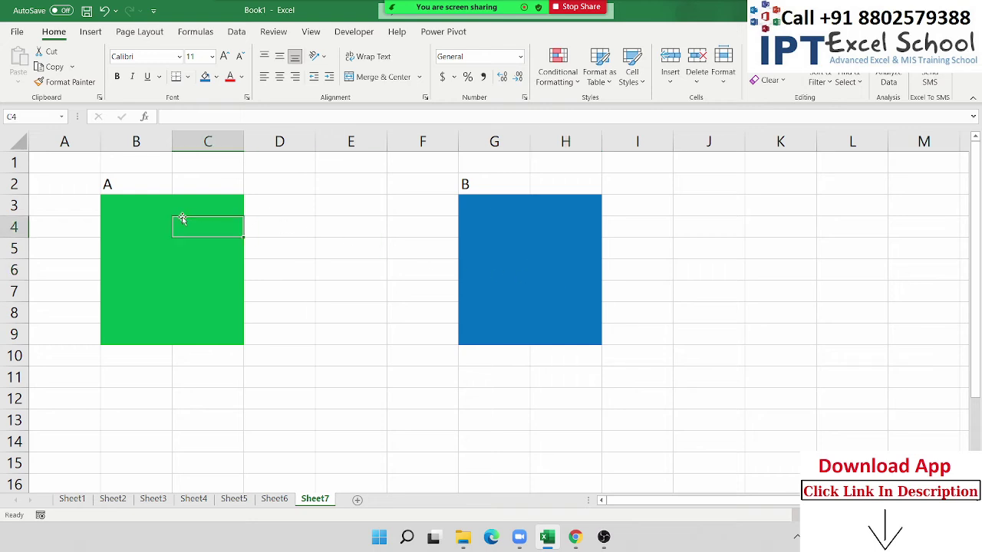
click(473, 245)
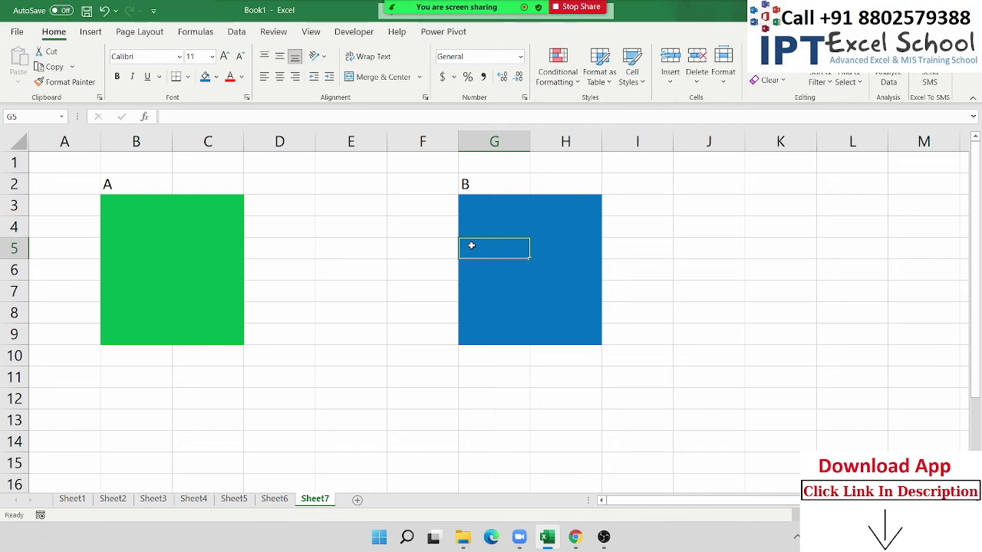
click(175, 221)
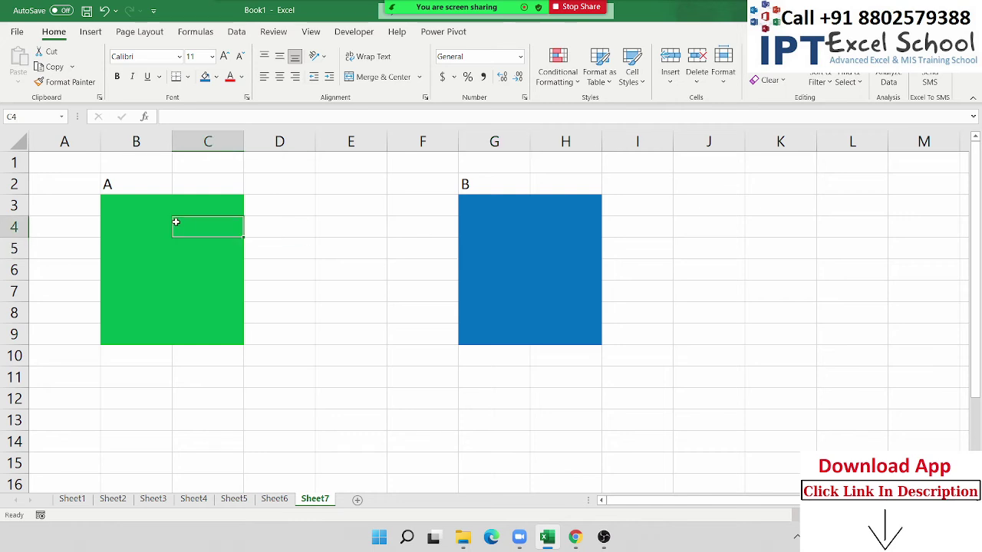
click(337, 252)
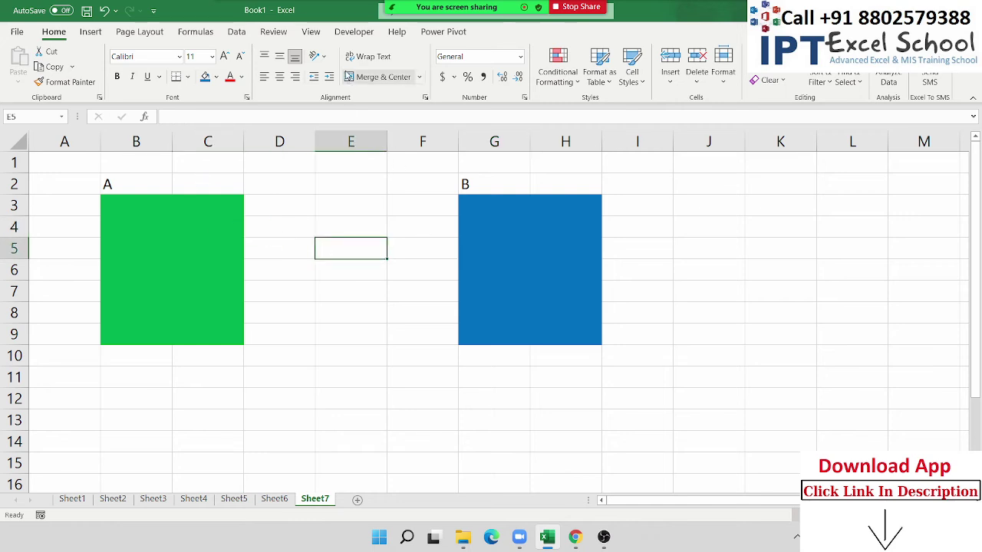
Create editable range 'A' referring to B3:C9 with a confirmed range password via Allow Edit Ranges.
click(273, 31)
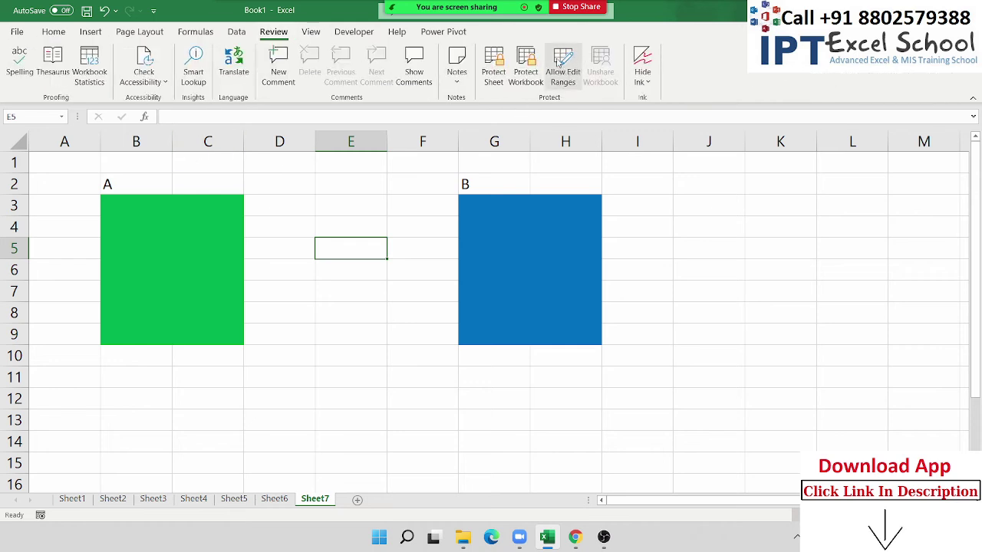
click(562, 66)
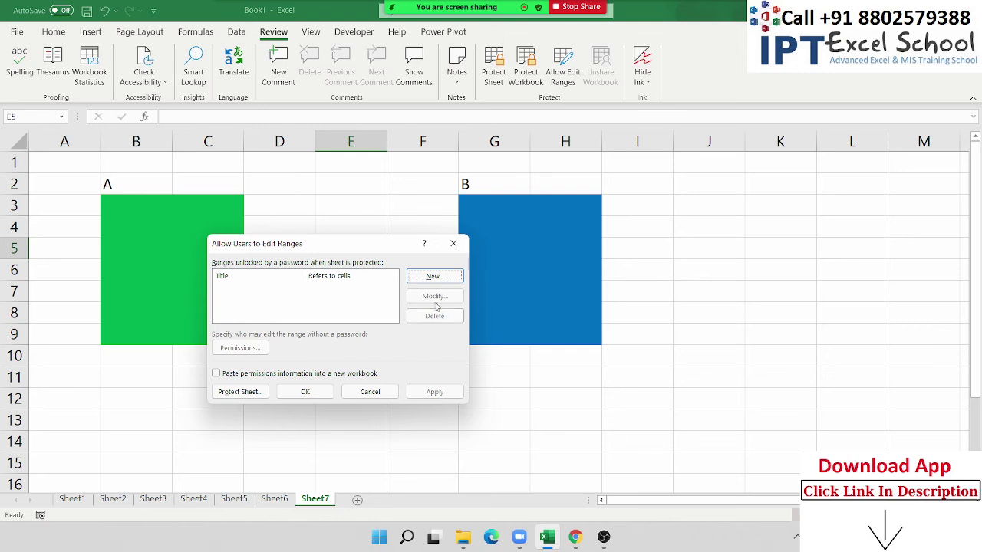
click(434, 277)
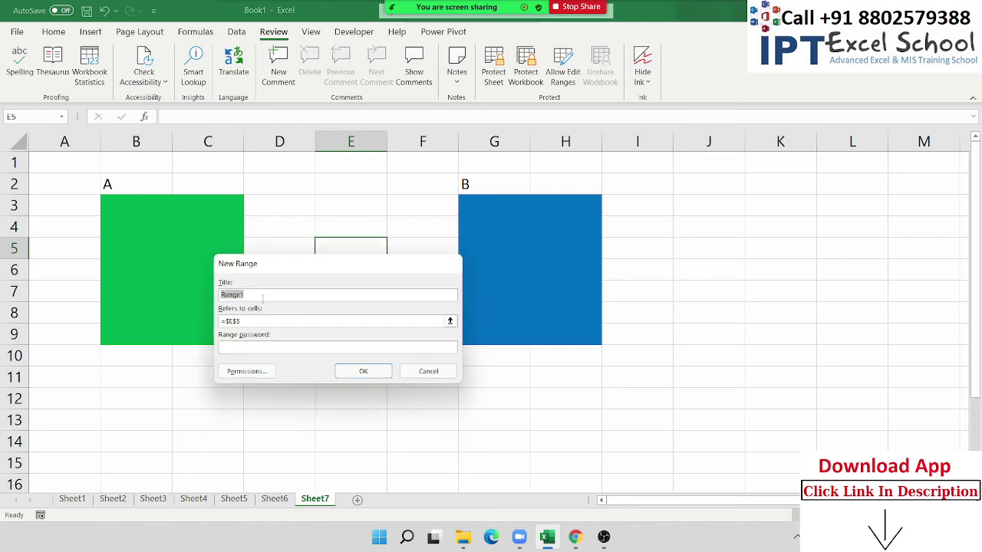
text(A)
click(450, 321)
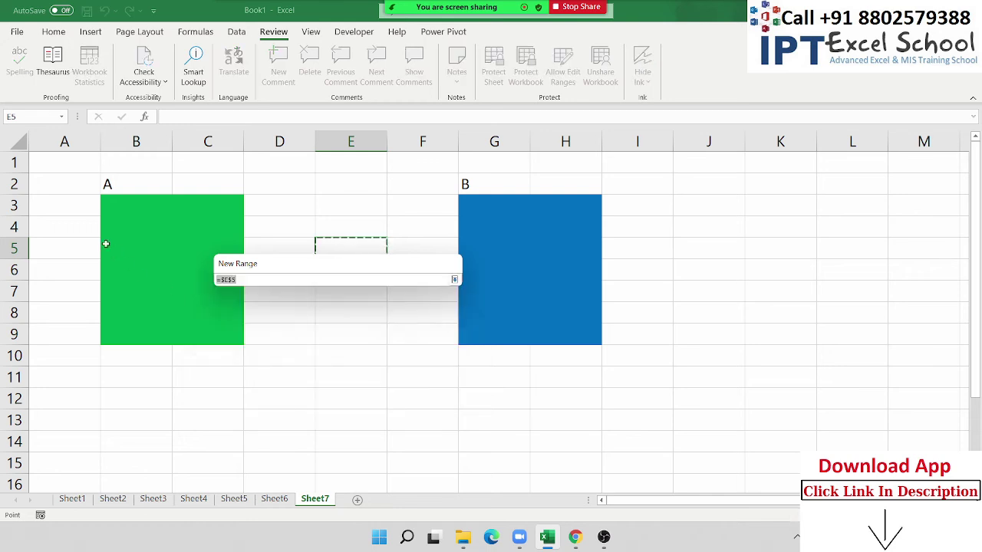
drag(103, 197, 195, 337)
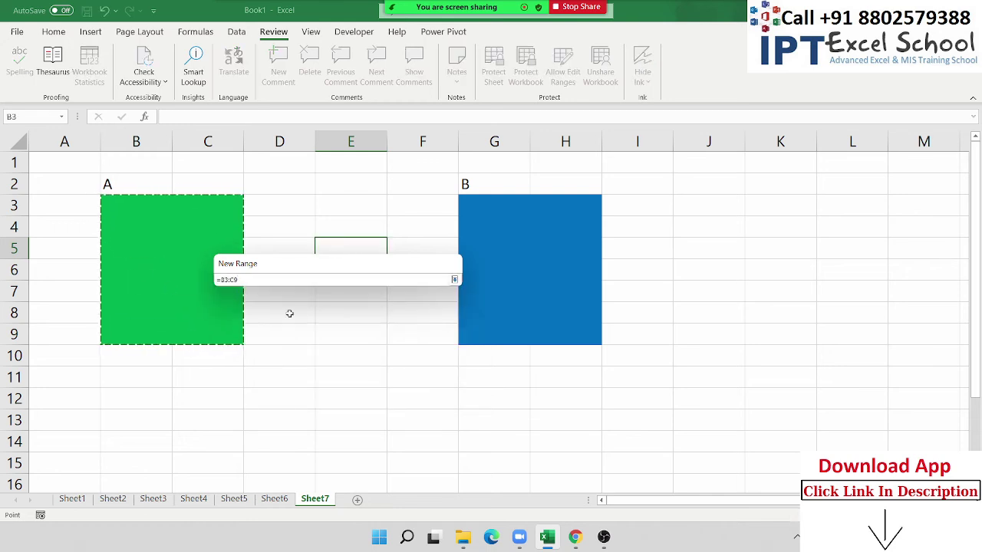
click(455, 279)
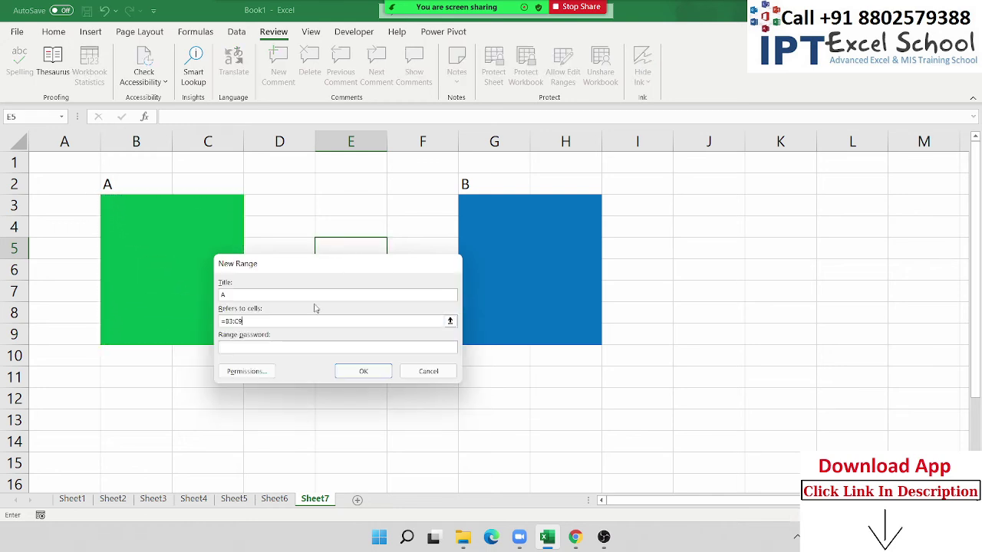
click(244, 347)
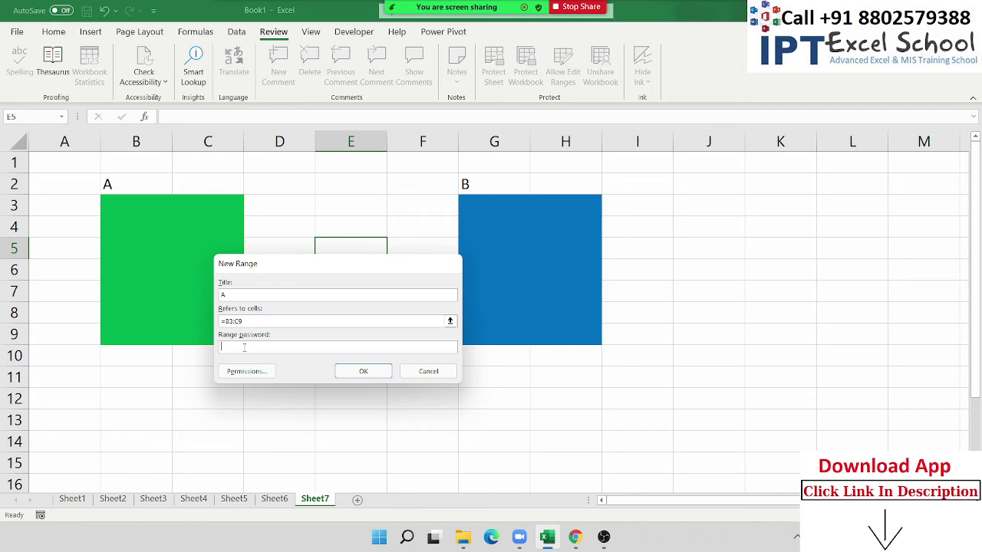
click(371, 374)
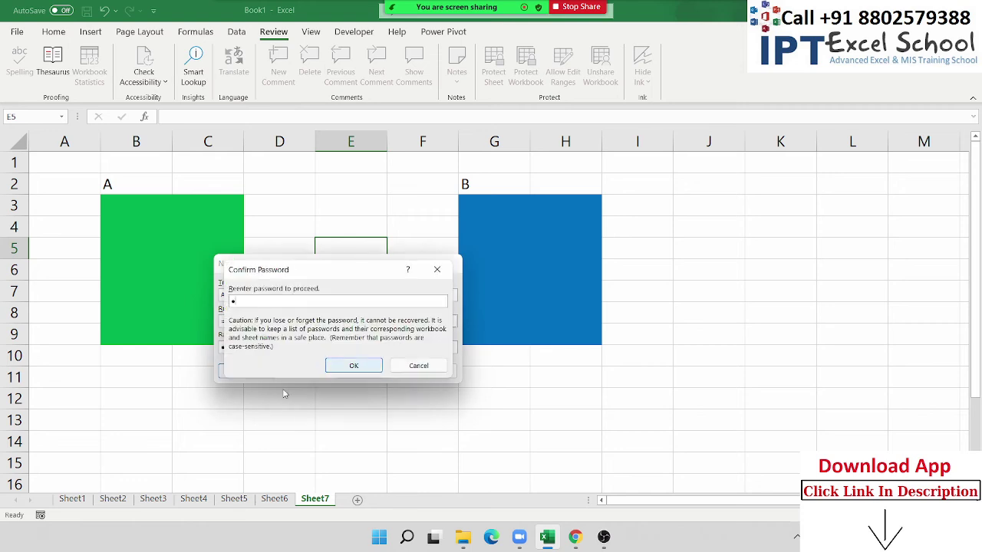
click(347, 367)
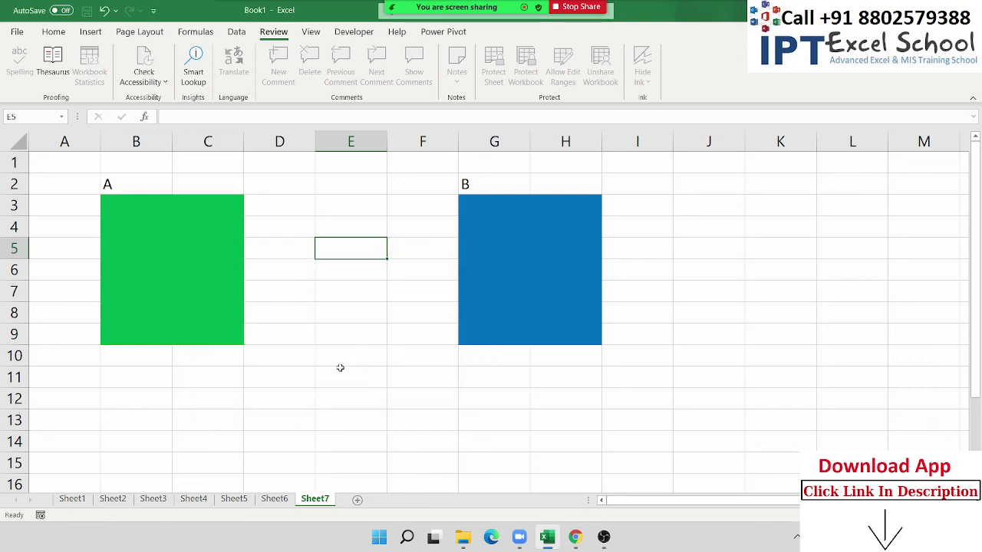
Add range 'B' for G3:H9 with a confirmed password, then apply both ranges.
click(434, 277)
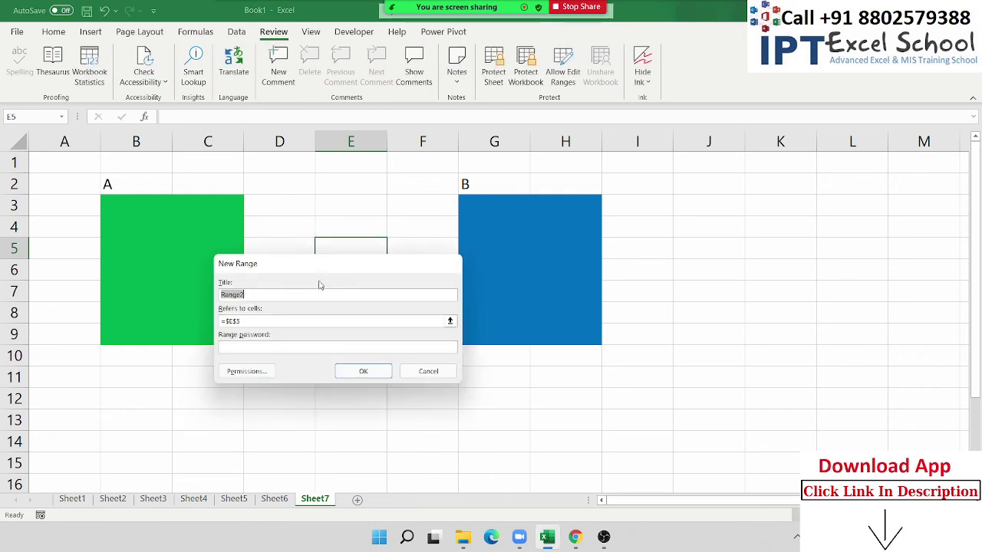
text(B)
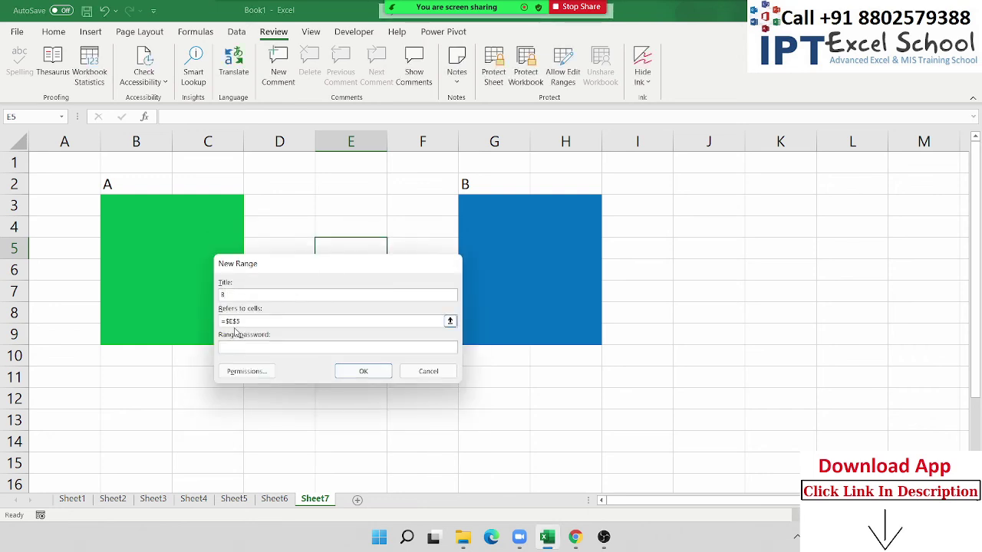
click(450, 321)
drag(466, 201, 559, 332)
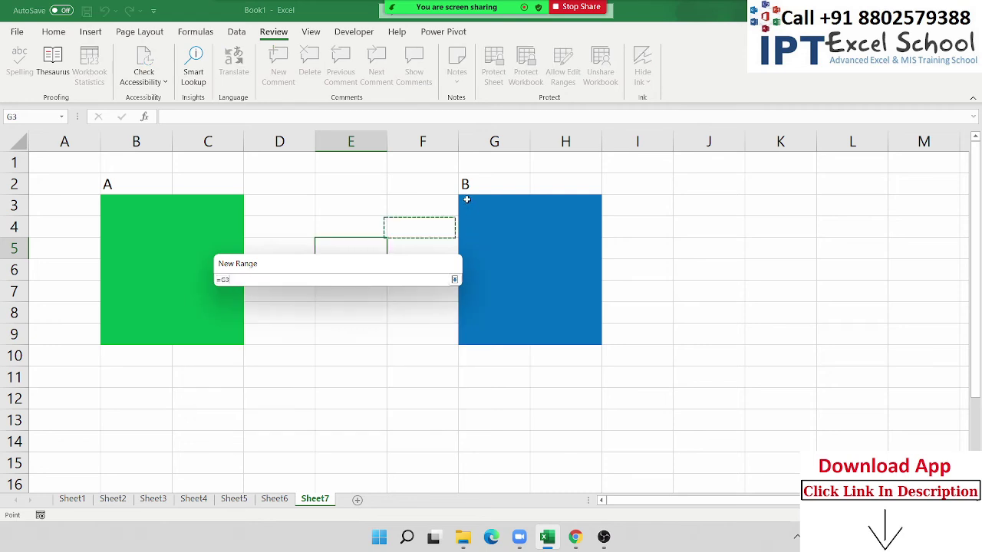
click(454, 279)
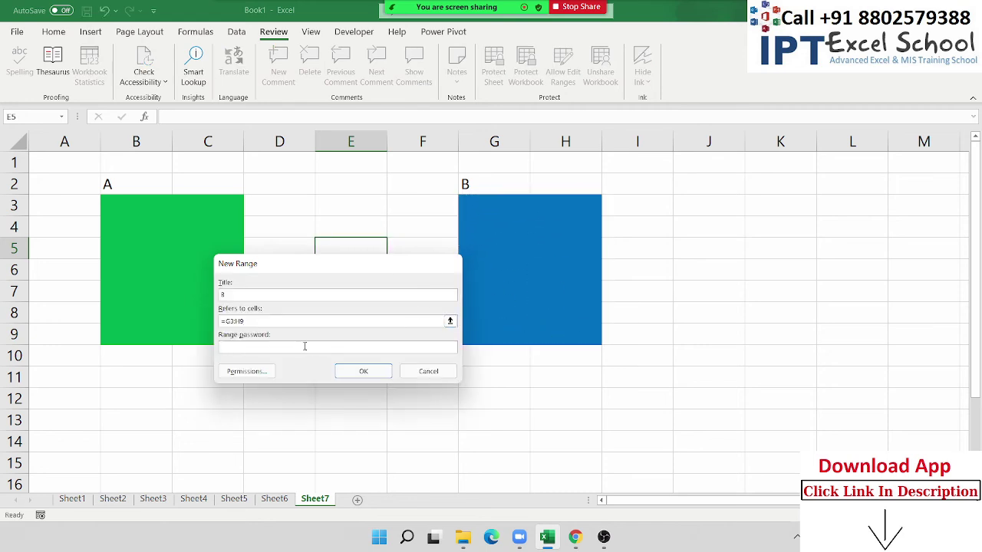
click(353, 371)
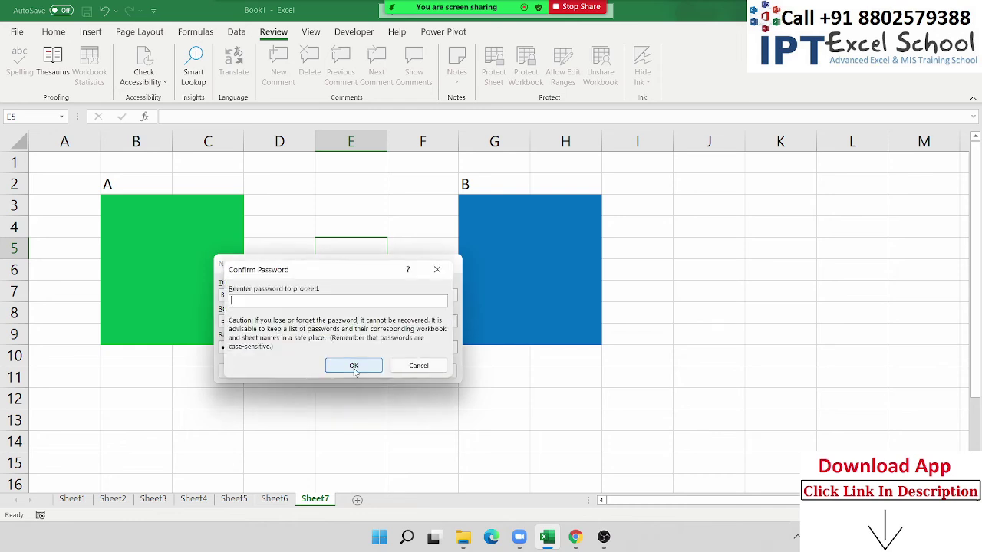
click(354, 366)
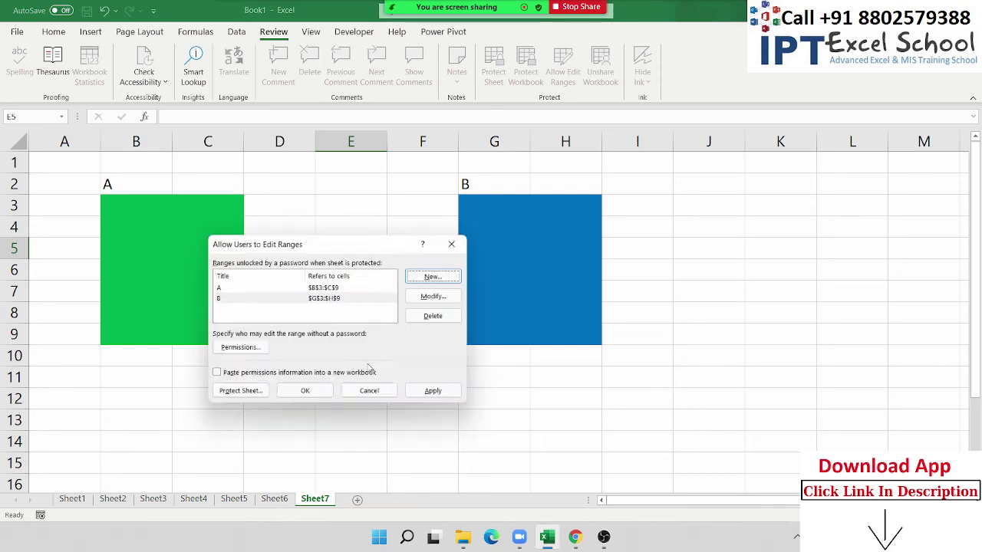
click(434, 392)
Enter test values: dsfsd in C11, sdf in C7 and sdf in G6.
click(305, 391)
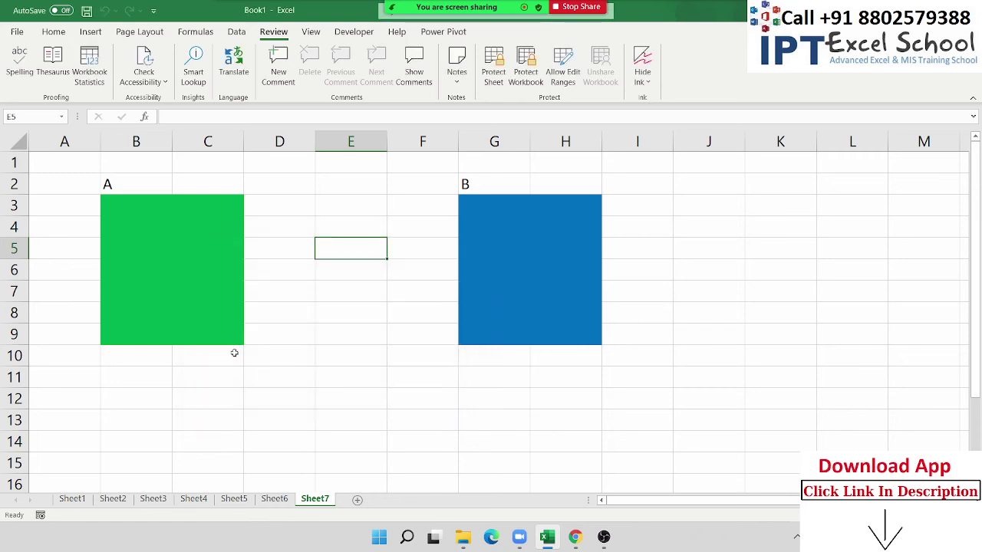
click(230, 354)
click(197, 369)
text(dsfsd)
click(194, 290)
text(sdf)
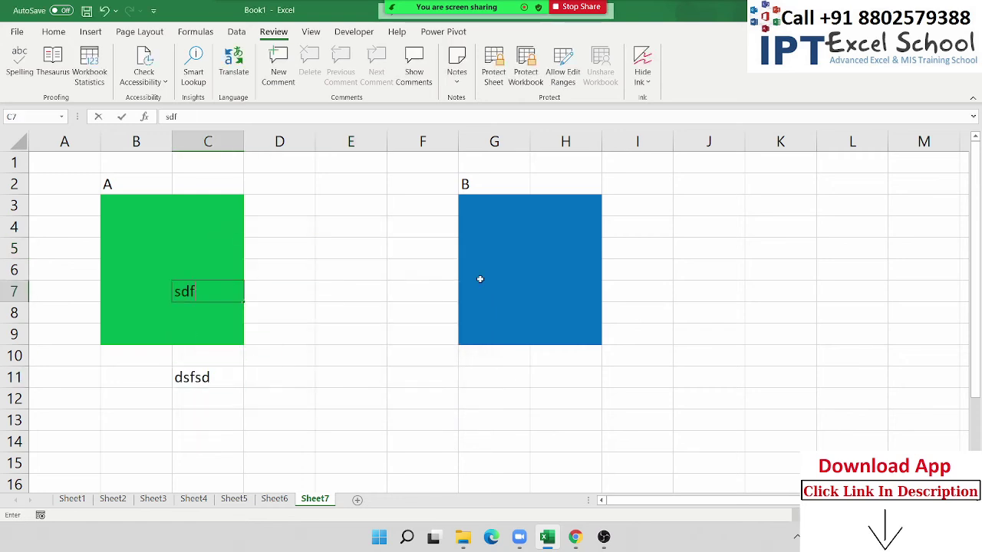
click(480, 276)
text(sdf)
click(396, 313)
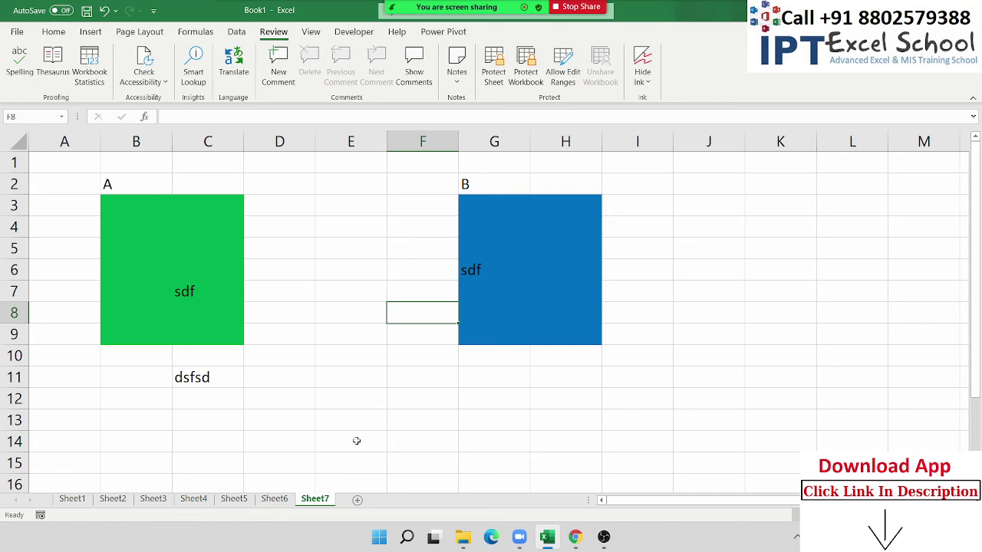
Protect Sheet7 with the default sheet protection settings.
right_click(315, 500)
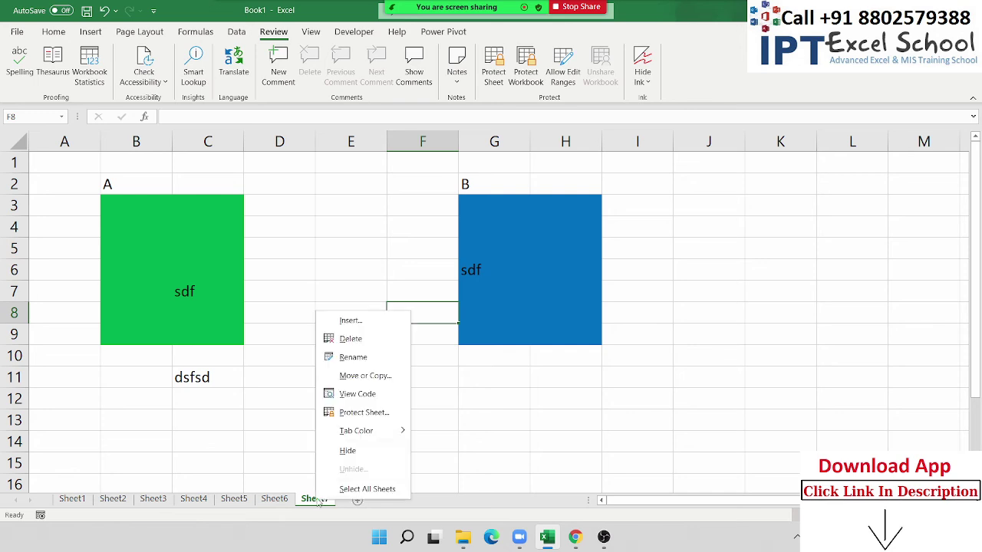
click(364, 412)
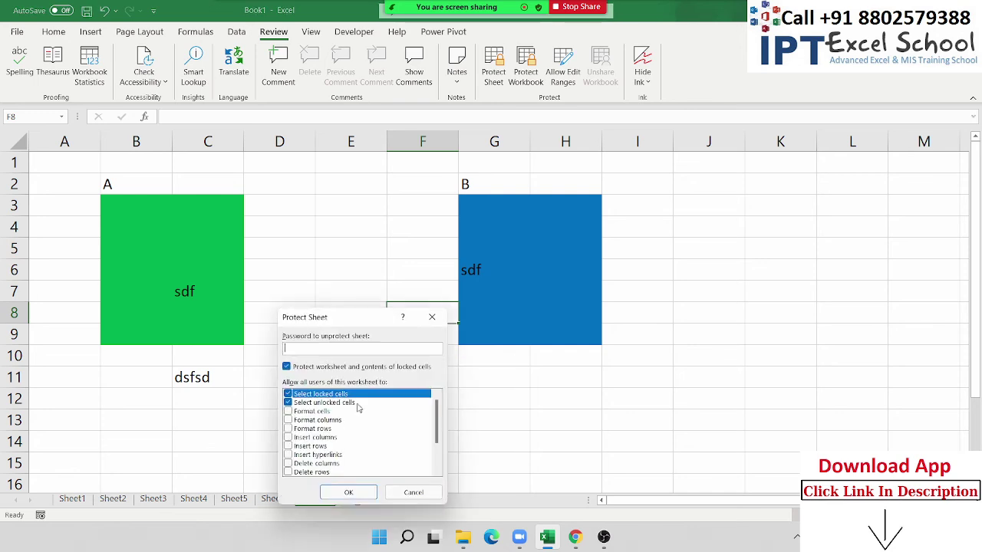
click(348, 492)
Confirm locked cell D14 is protected, then unlock range A with its password from B4.
double_click(296, 440)
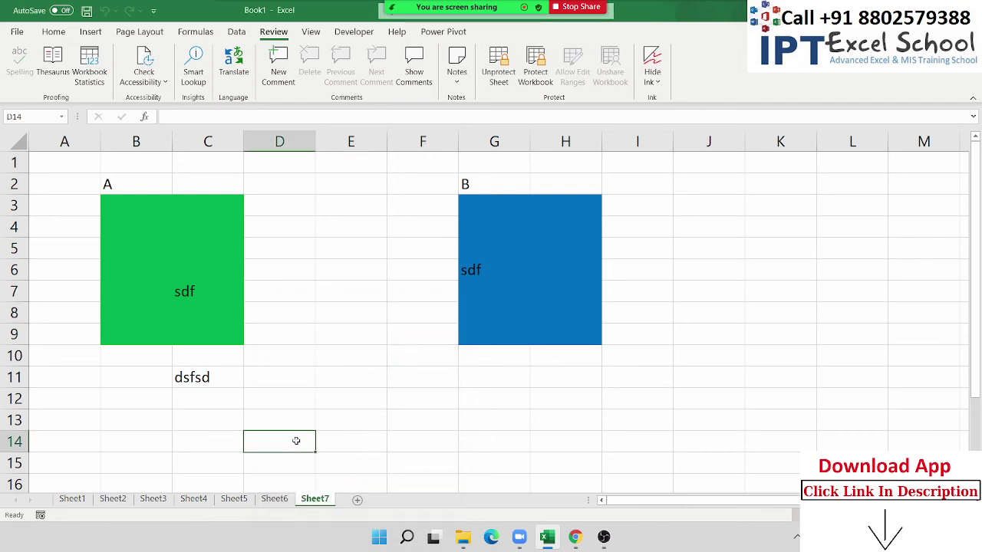
click(494, 304)
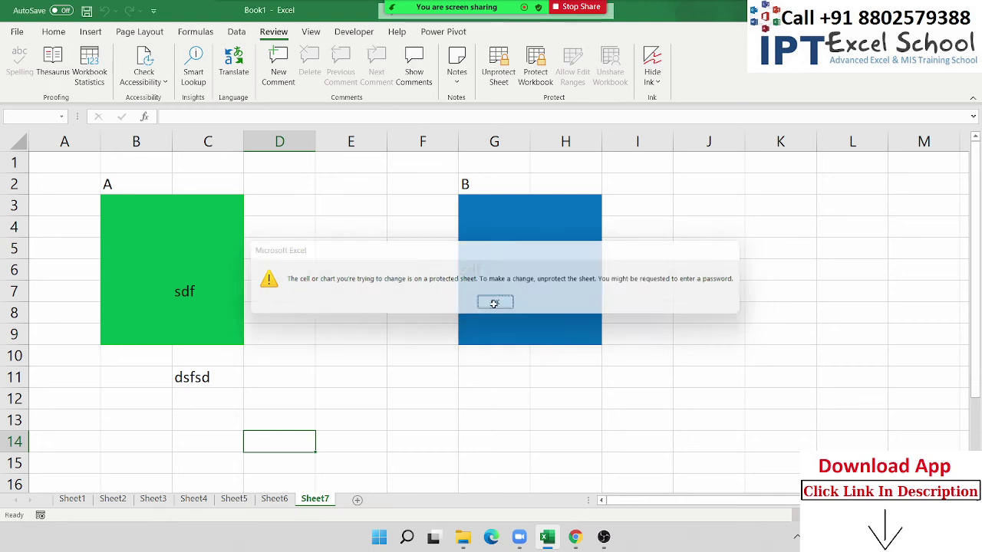
click(141, 222)
double_click(140, 223)
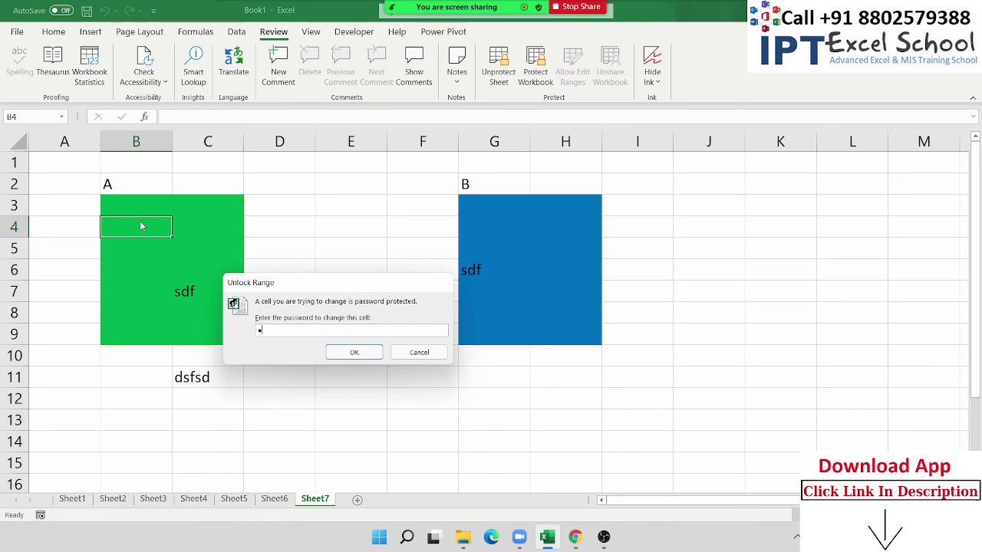
key(Return)
Fill range A with test entries sd and sdf, xc in B7 and fd in C6.
click(156, 253)
text(sd)
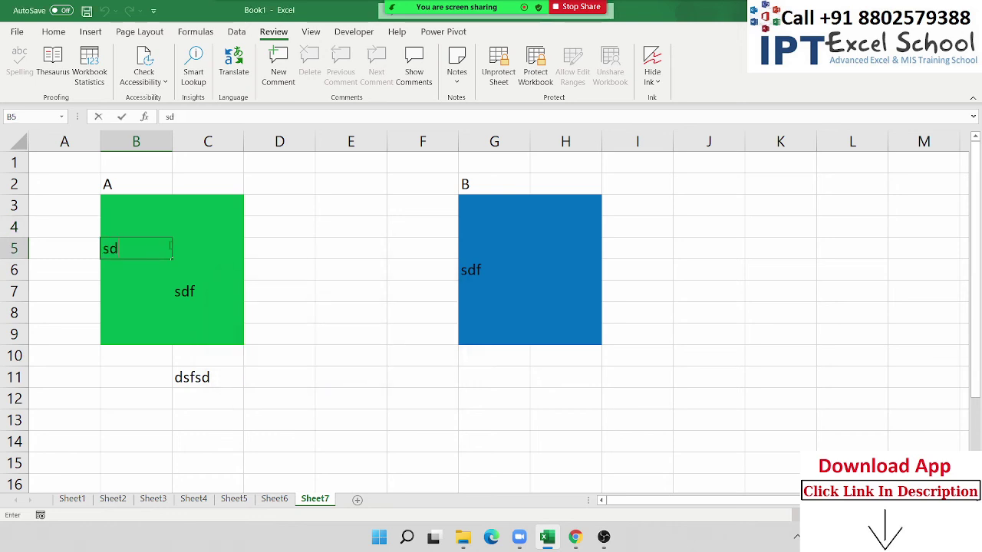
text(f)
click(177, 228)
text(sd)
click(153, 288)
text(xc)
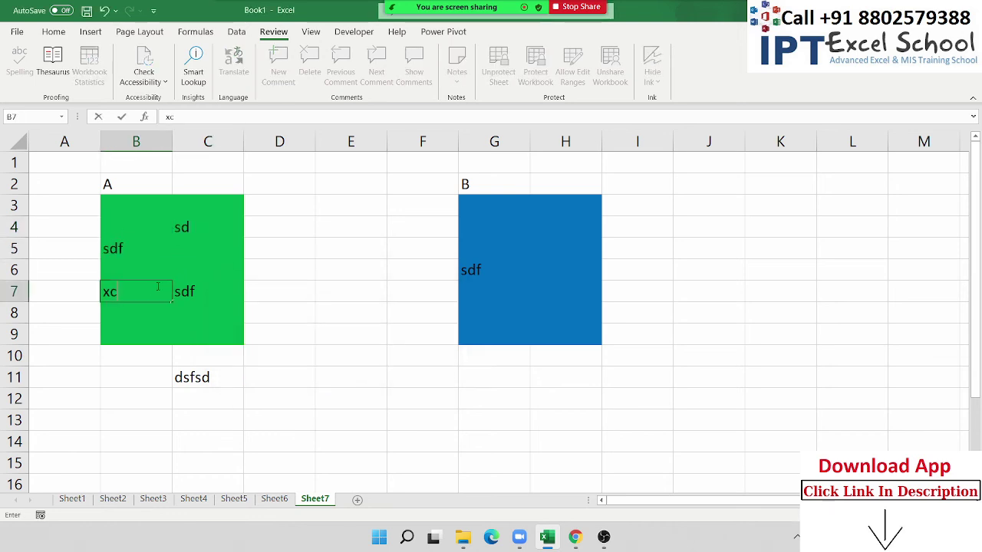
click(206, 261)
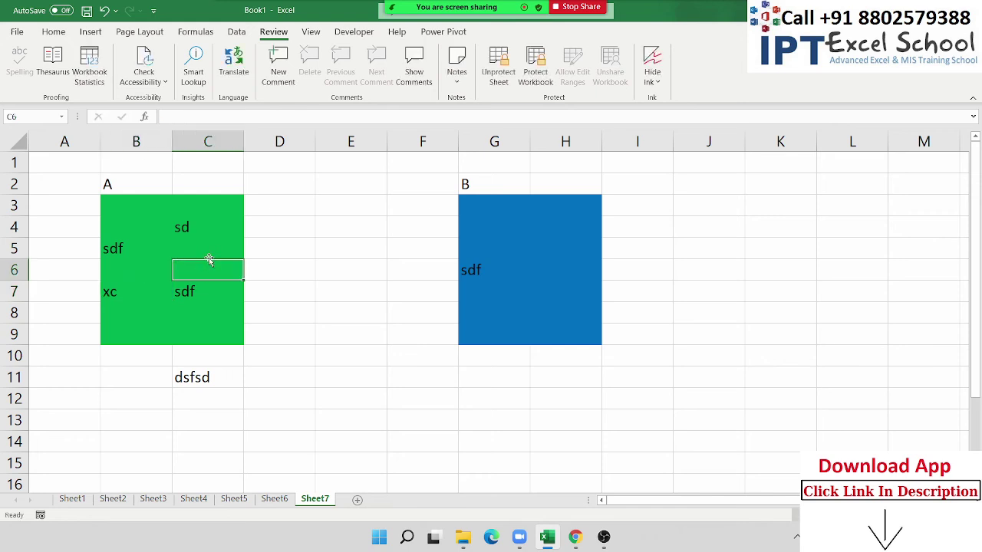
text(fd)
click(227, 231)
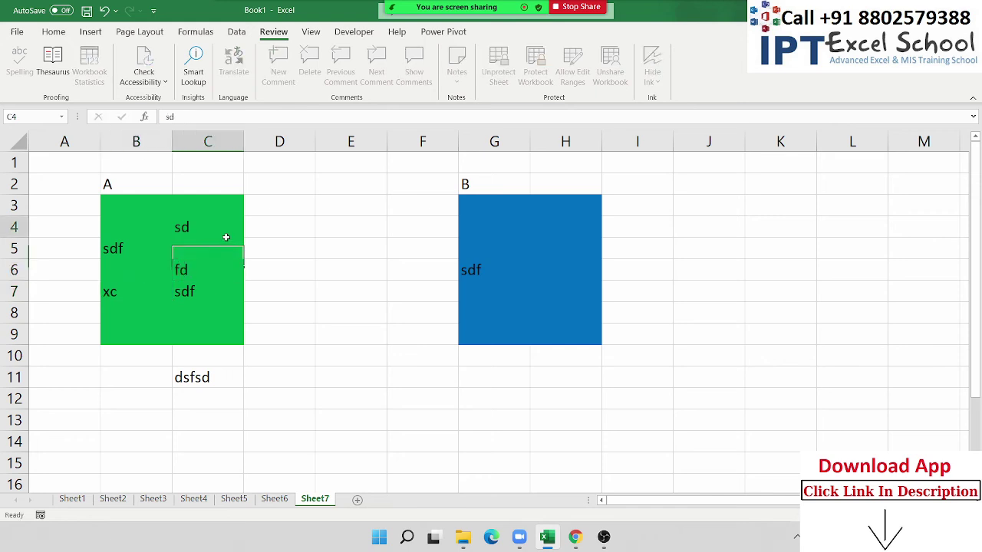
Verify H6 in range B still prompts for a password, then cancel the prompt.
click(577, 274)
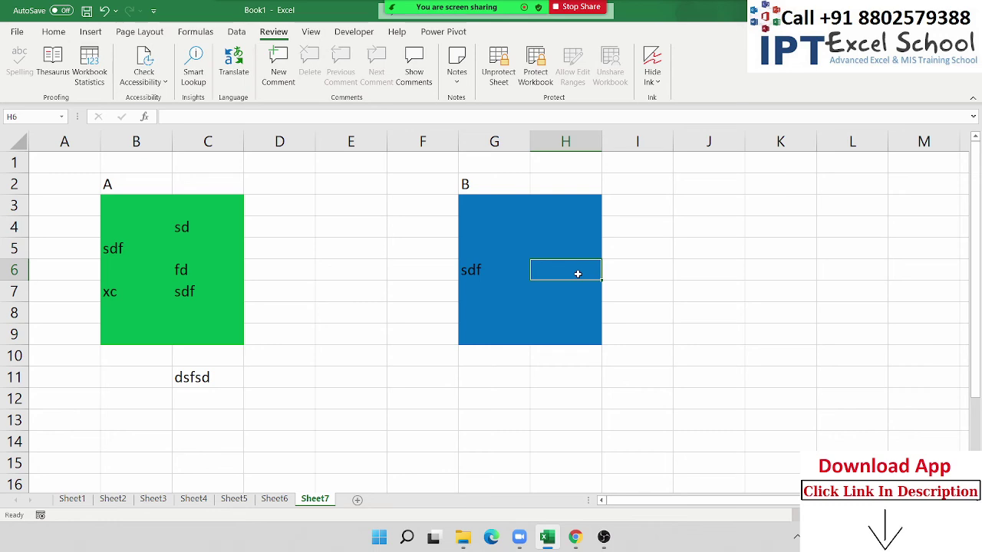
double_click(578, 276)
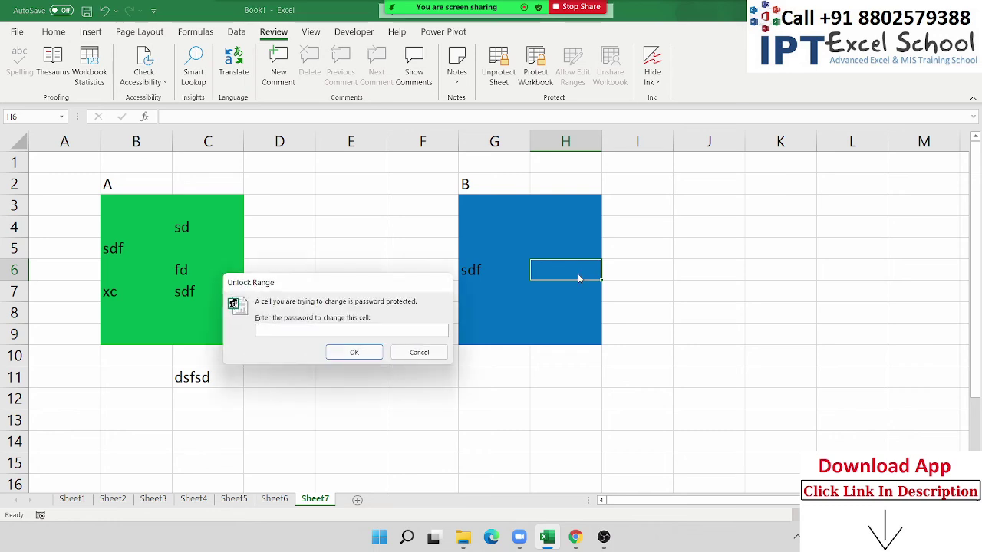
key(Escape)
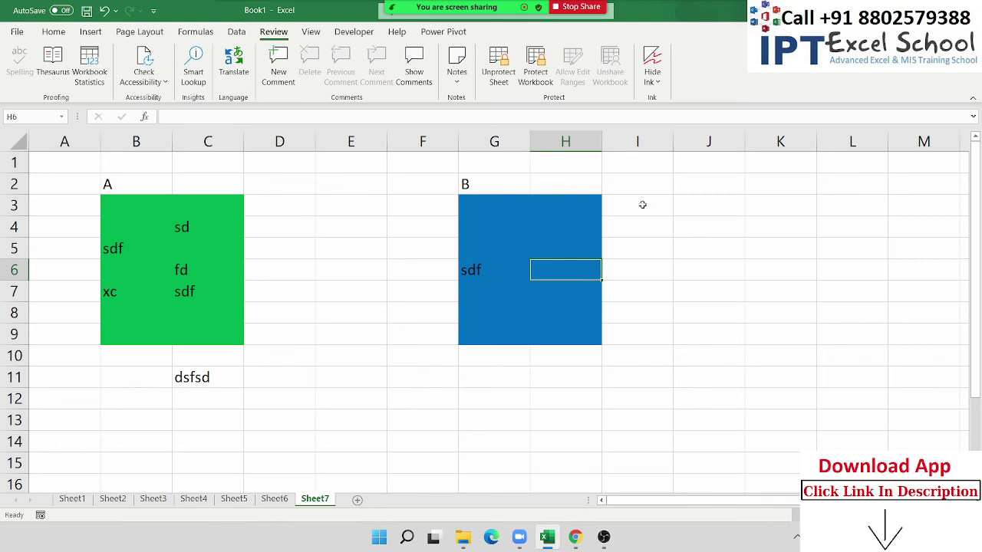
click(342, 312)
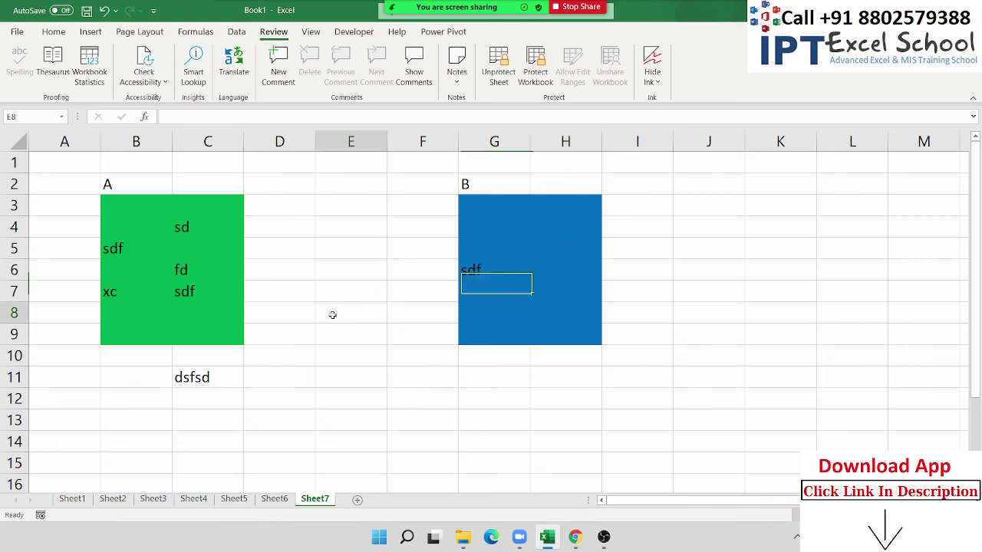
Compare Sheet6 with Sheet7 and select C2:H10 spanning both ranges on Sheet7.
click(275, 498)
click(310, 499)
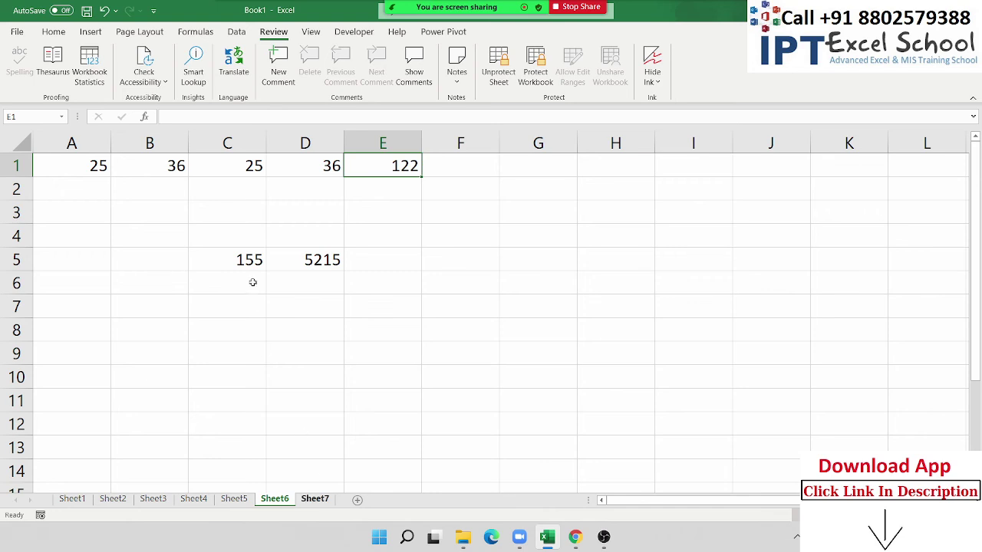
drag(174, 188, 560, 345)
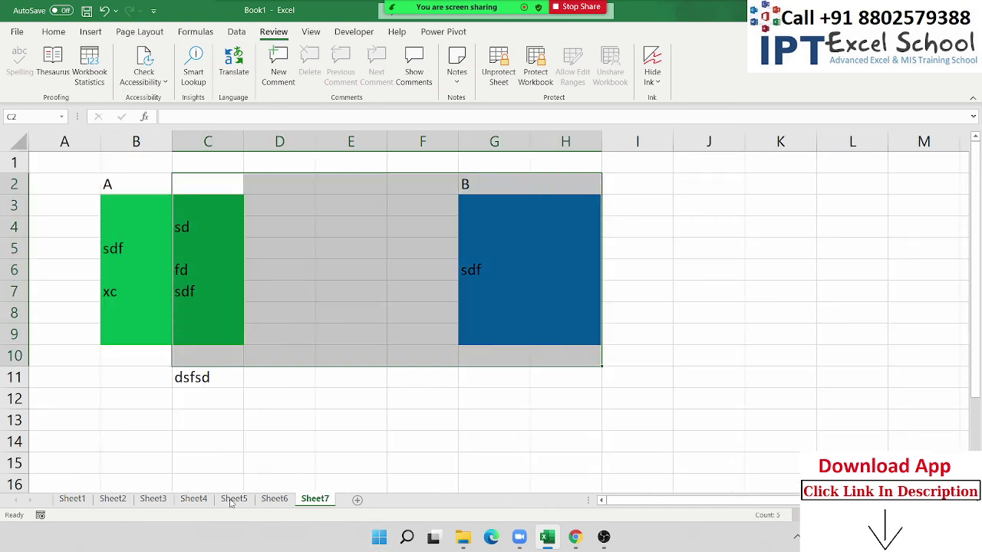
Delete Sheet6 from the workbook, leaving Sheet7's ranges showing.
click(268, 499)
right_click(267, 501)
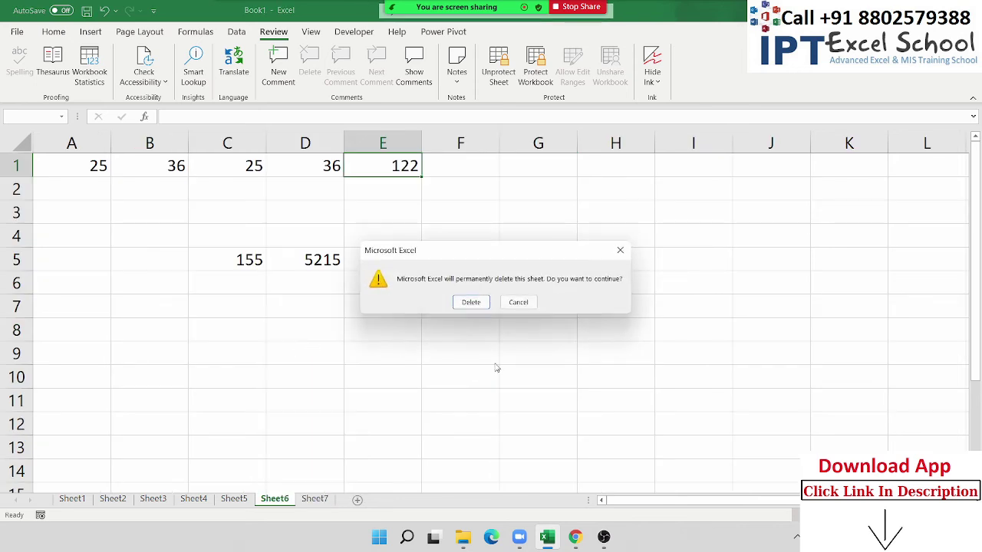
click(482, 304)
click(411, 391)
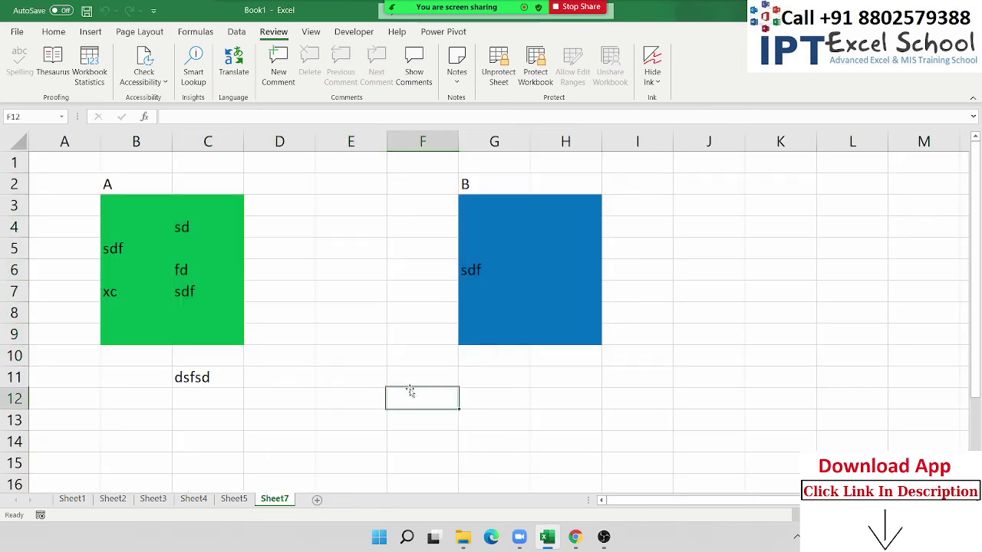
Protect the workbook structure and confirm Insert, Delete and Rename are greyed out on sheet tabs.
click(535, 68)
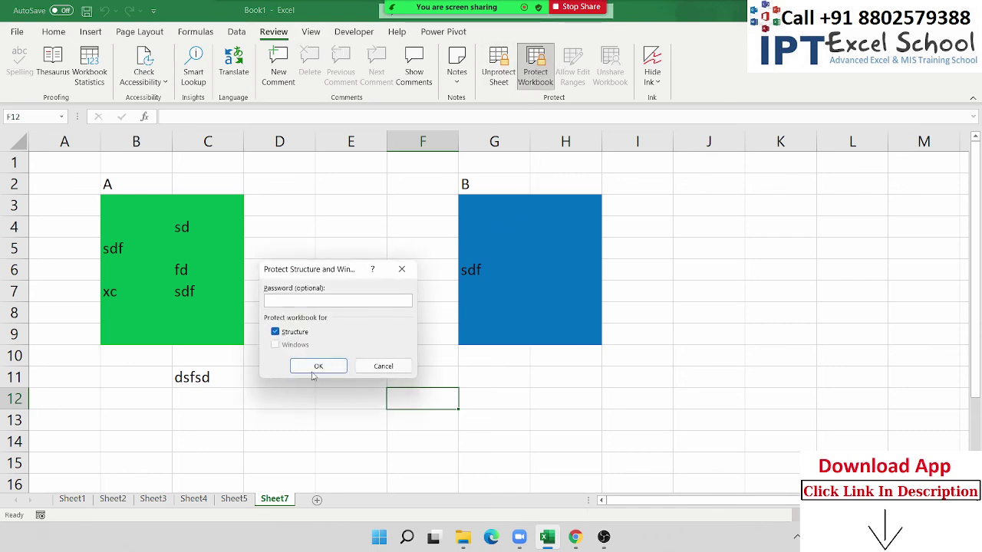
click(319, 366)
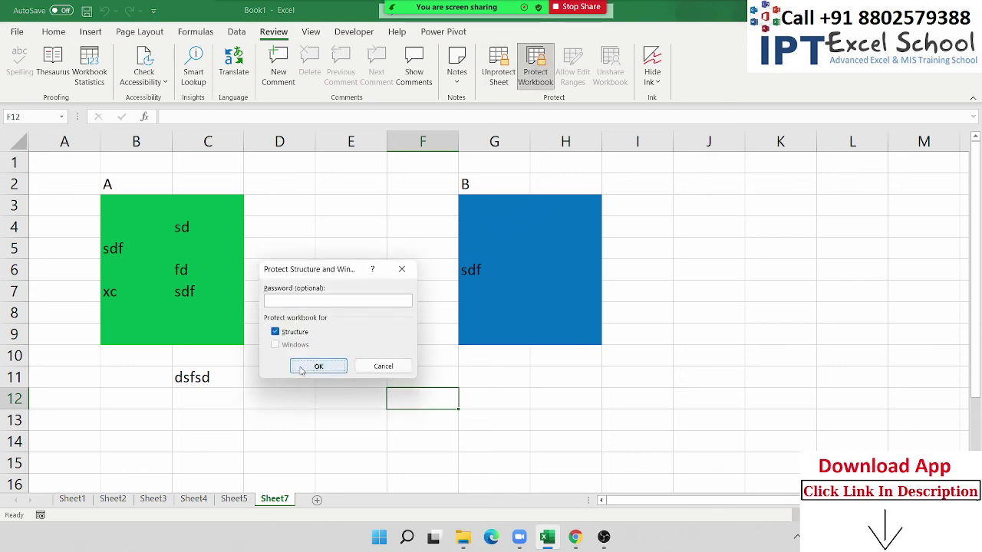
right_click(277, 506)
right_click(232, 500)
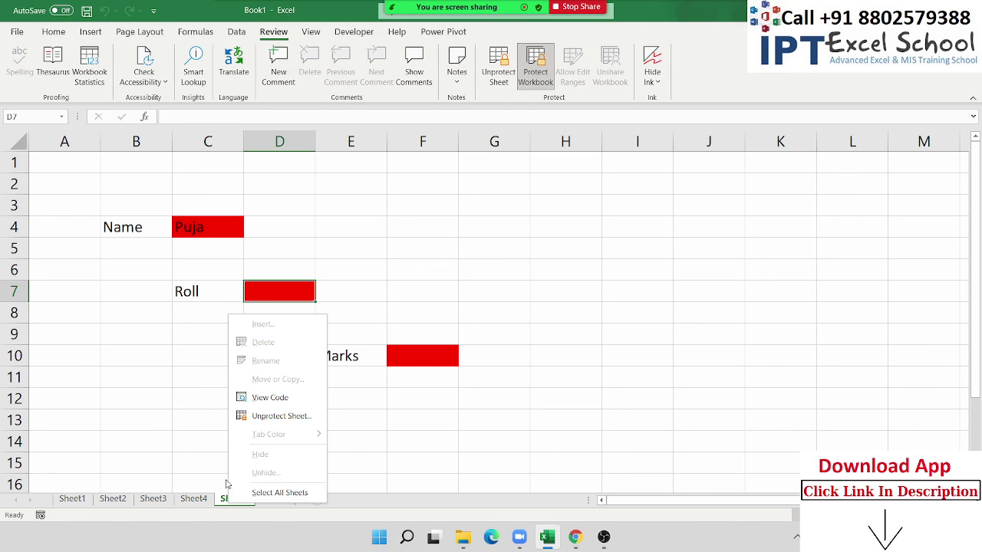
click(155, 363)
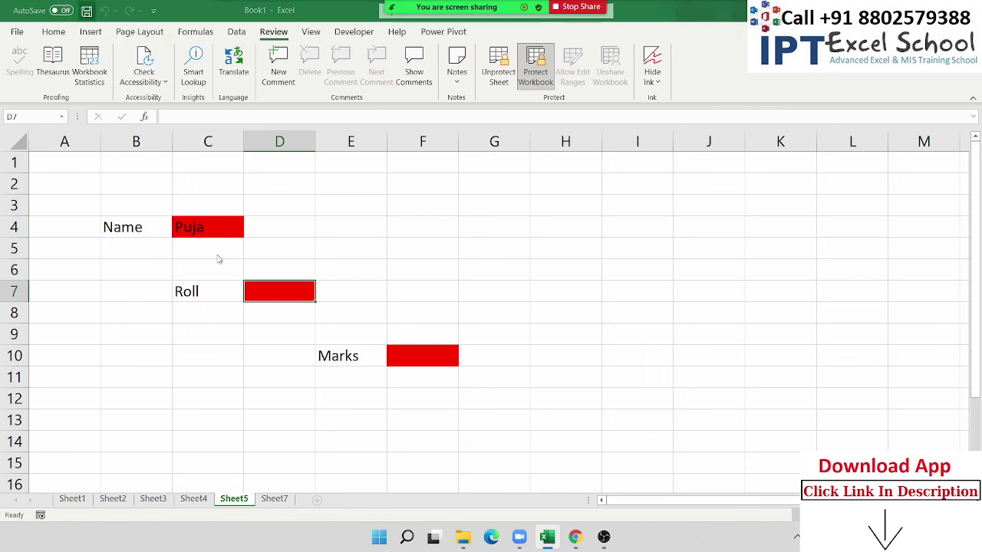
key(ctrl+s)
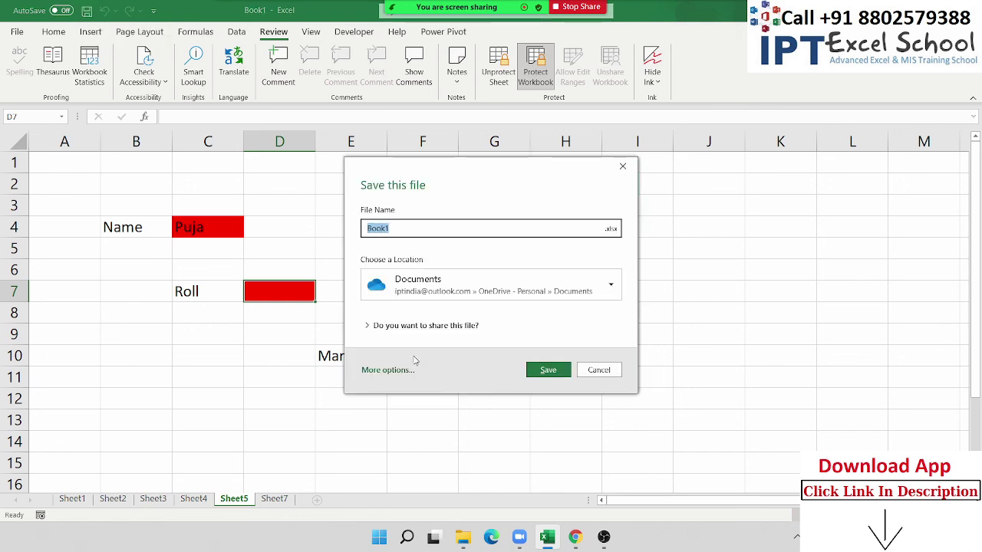
click(370, 369)
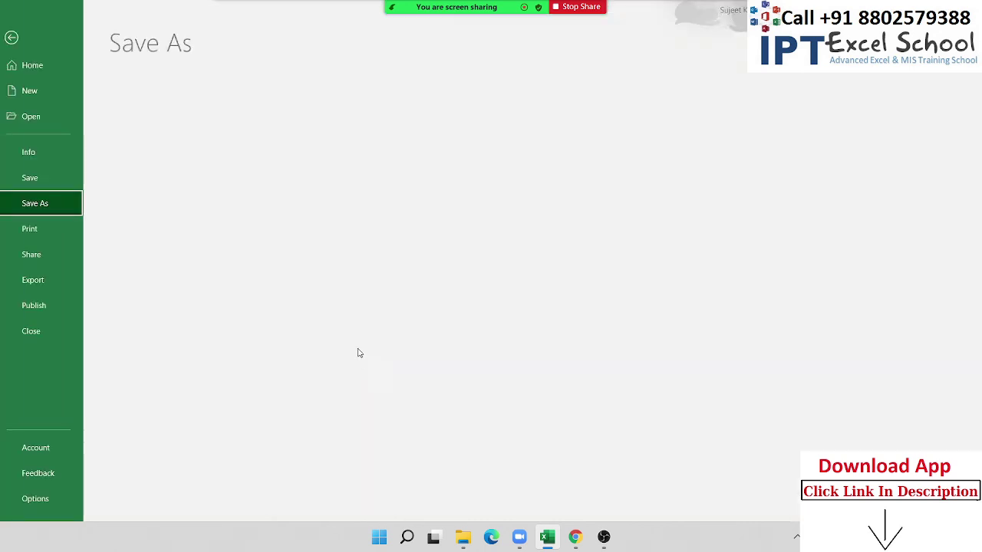
click(161, 259)
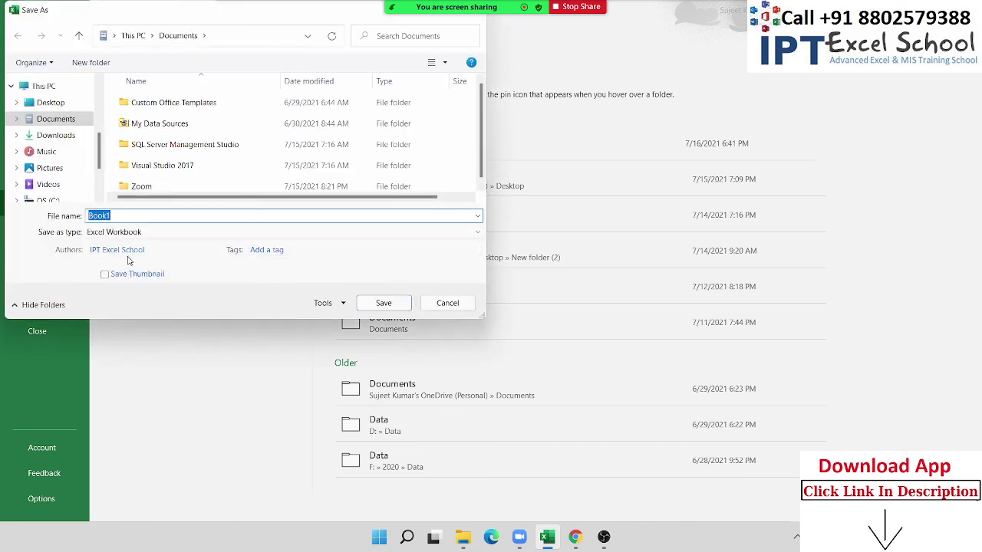
click(334, 305)
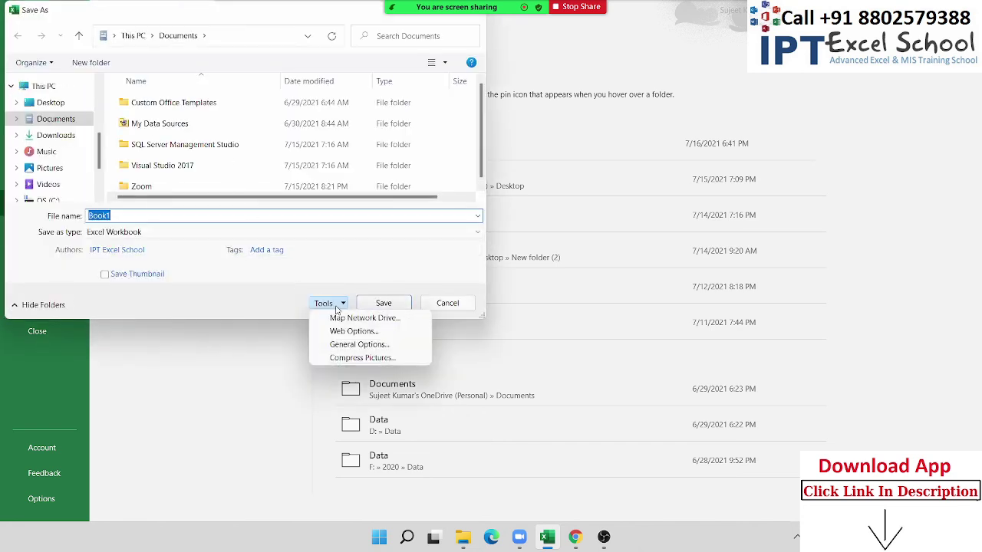
click(337, 344)
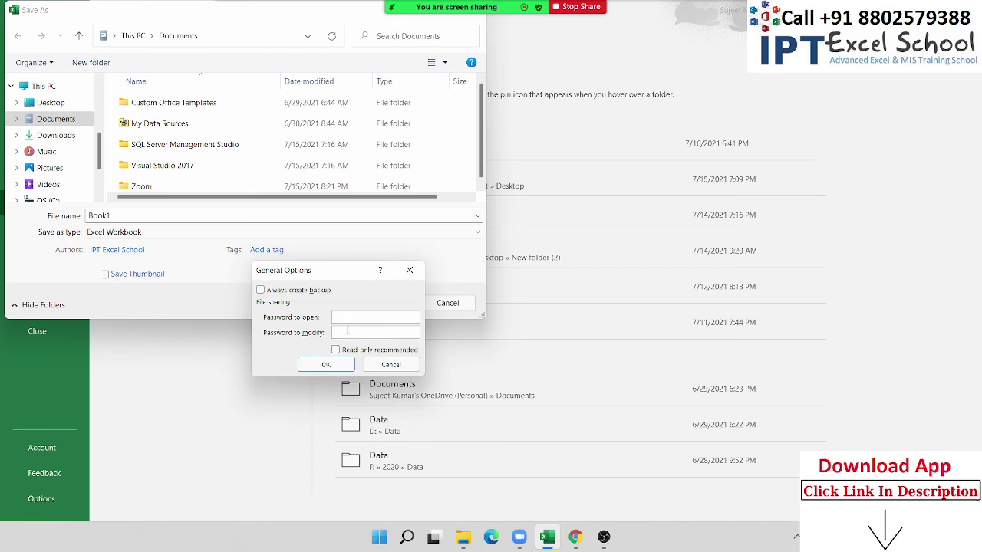
click(346, 332)
click(390, 364)
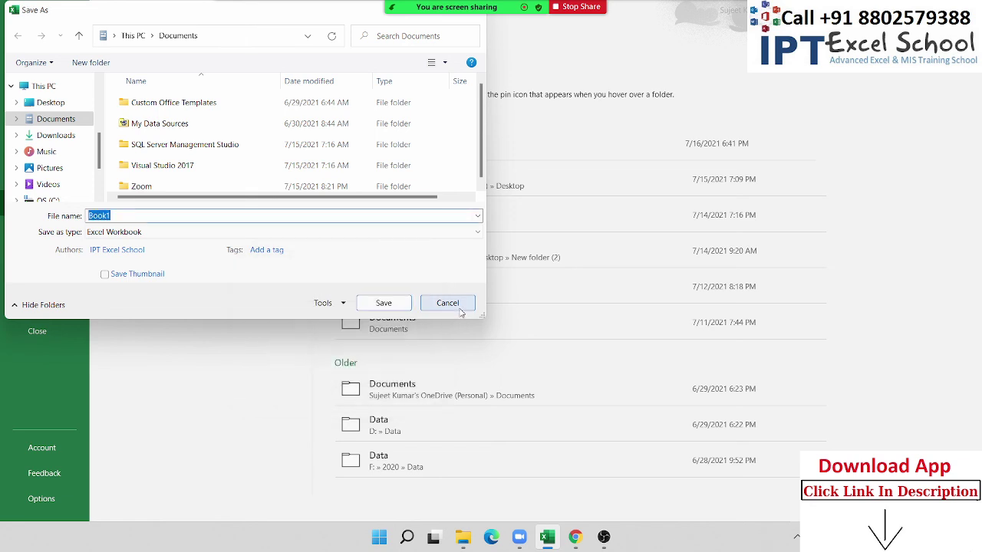
click(456, 306)
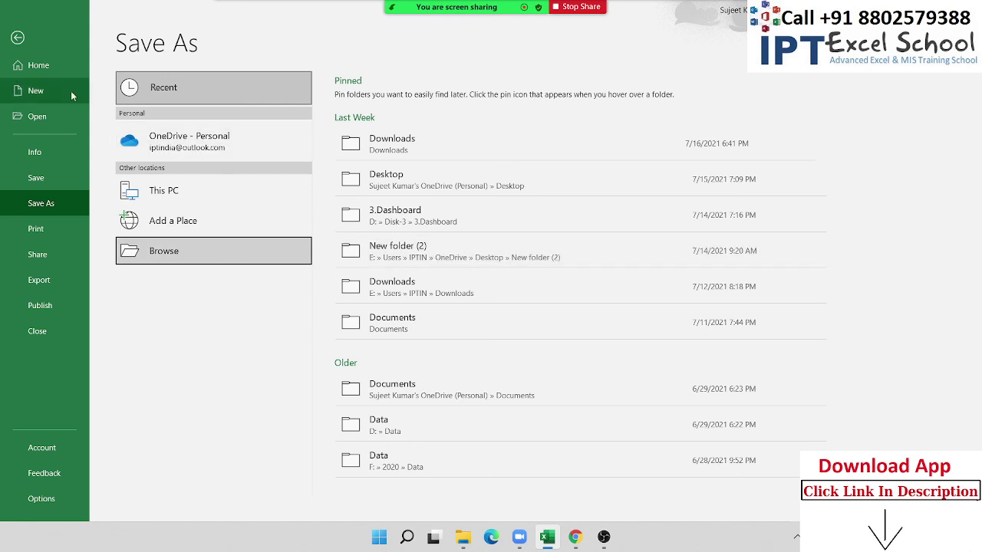
click(16, 38)
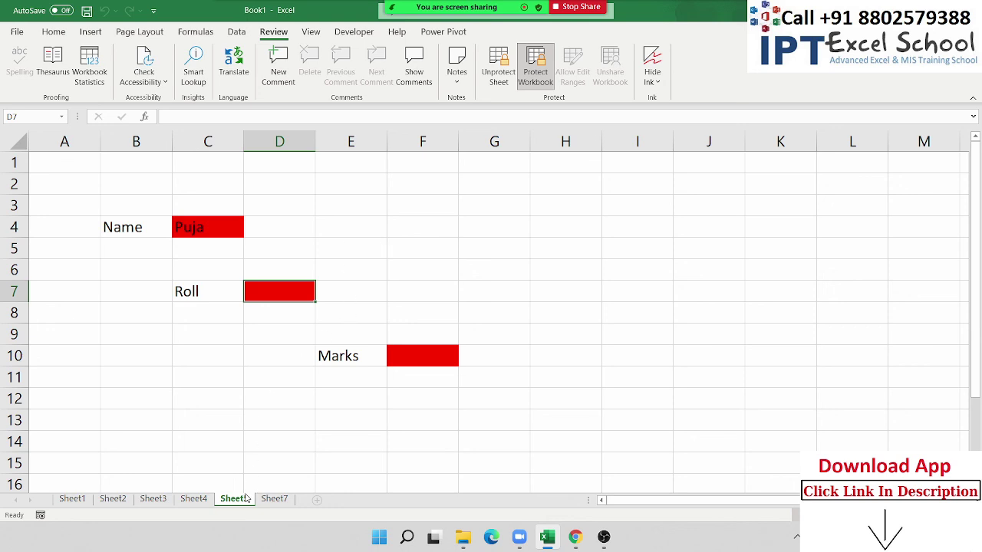
Open the File Info page to see the locked workbook structure and protected Sheet1–Sheet7.
click(17, 33)
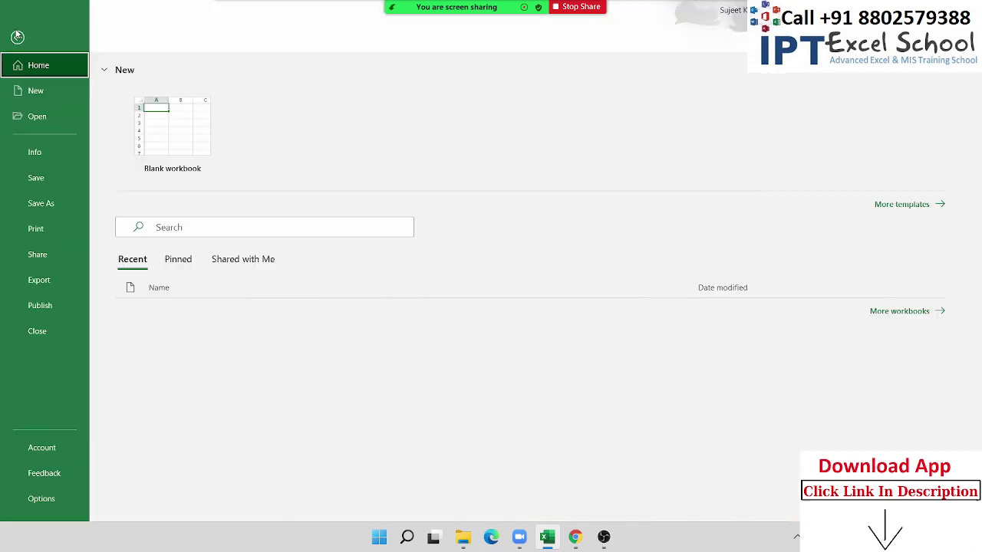
click(34, 154)
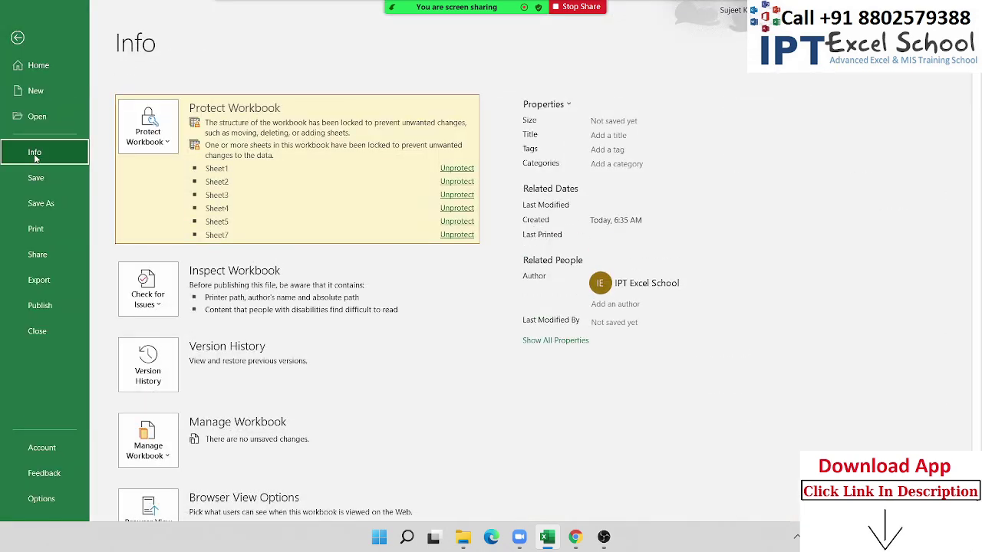
Start Encrypt with Password from Protect Workbook, then cancel without setting a password.
click(151, 151)
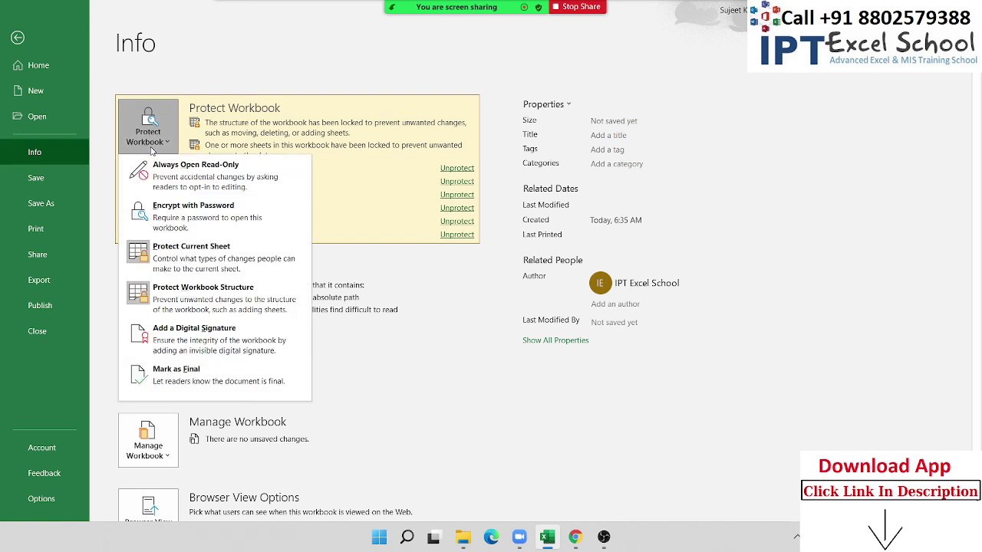
click(189, 221)
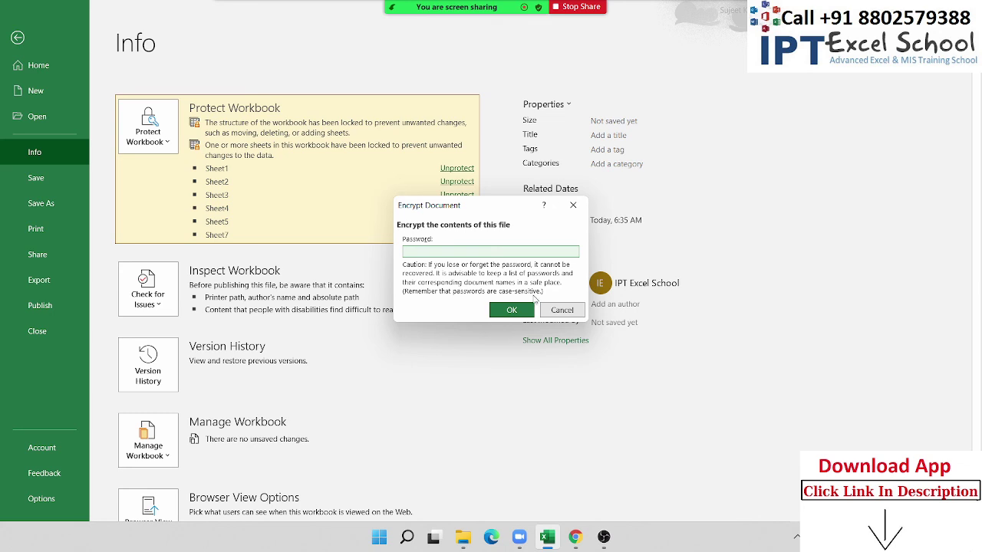
click(552, 310)
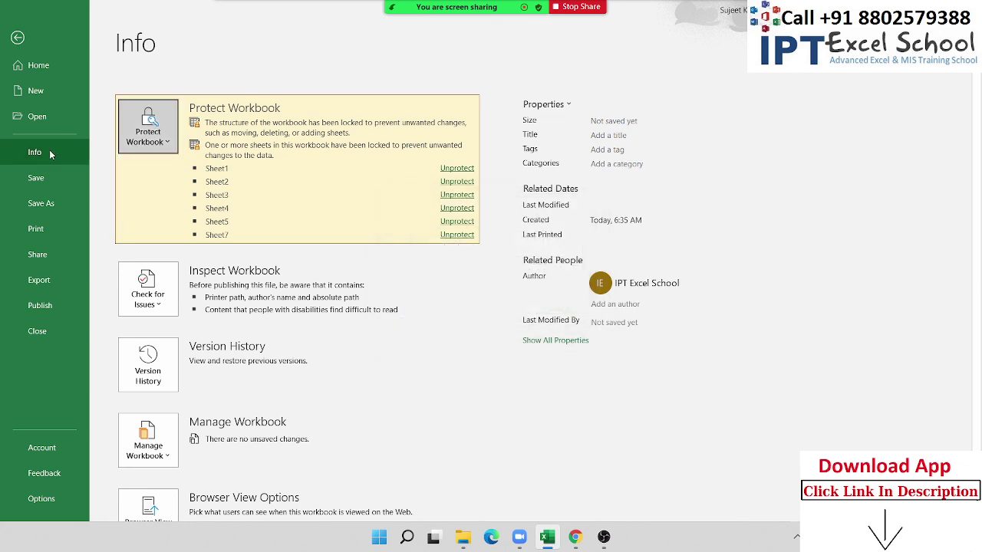
Reopen Encrypt with Password, dismiss it, return to Sheet5, and minimise Excel to the desktop.
click(150, 146)
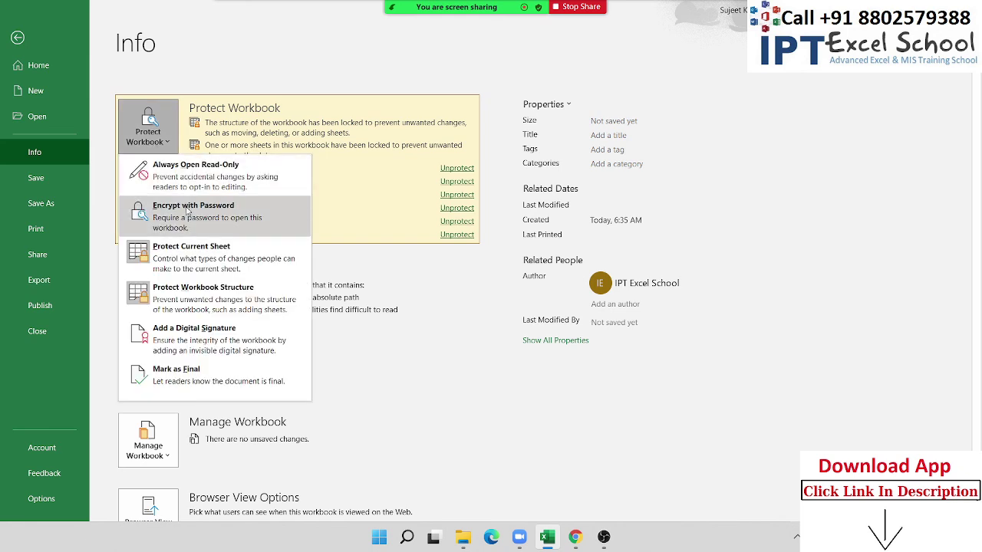
click(187, 210)
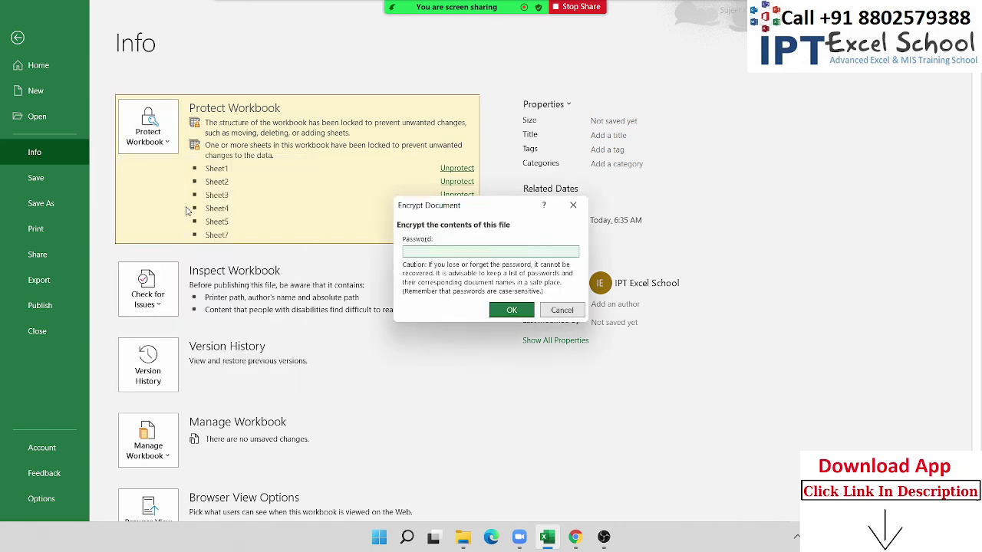
key(Escape)
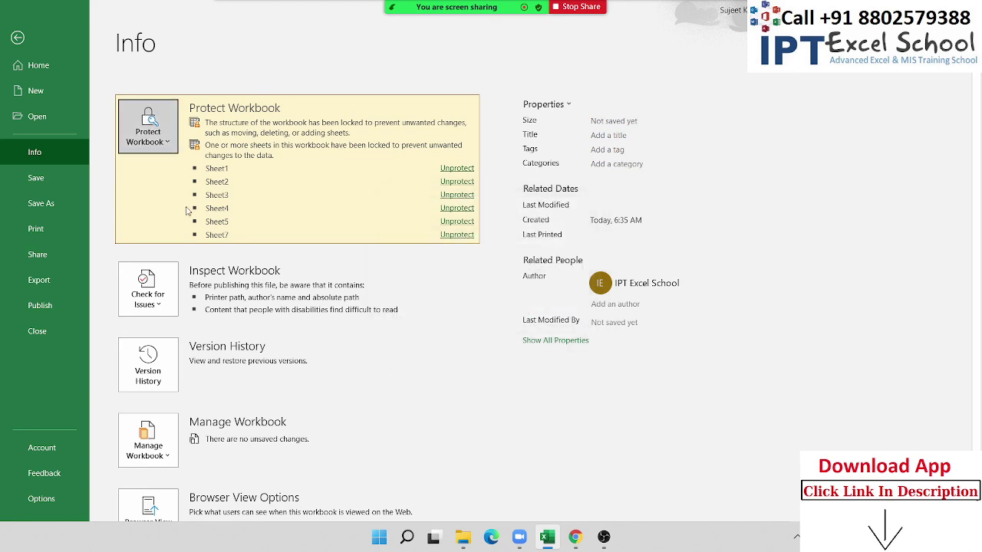
key(Escape)
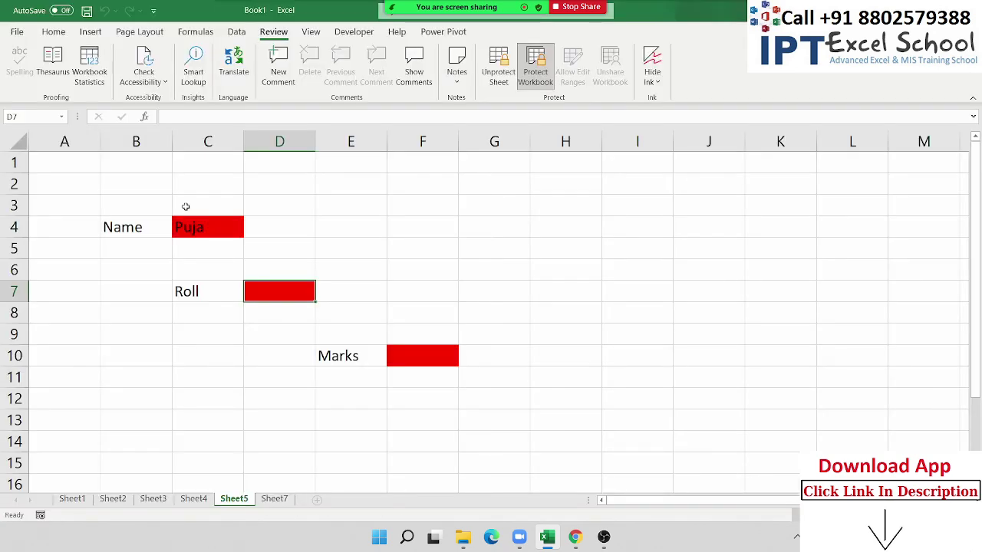
key(super+d)
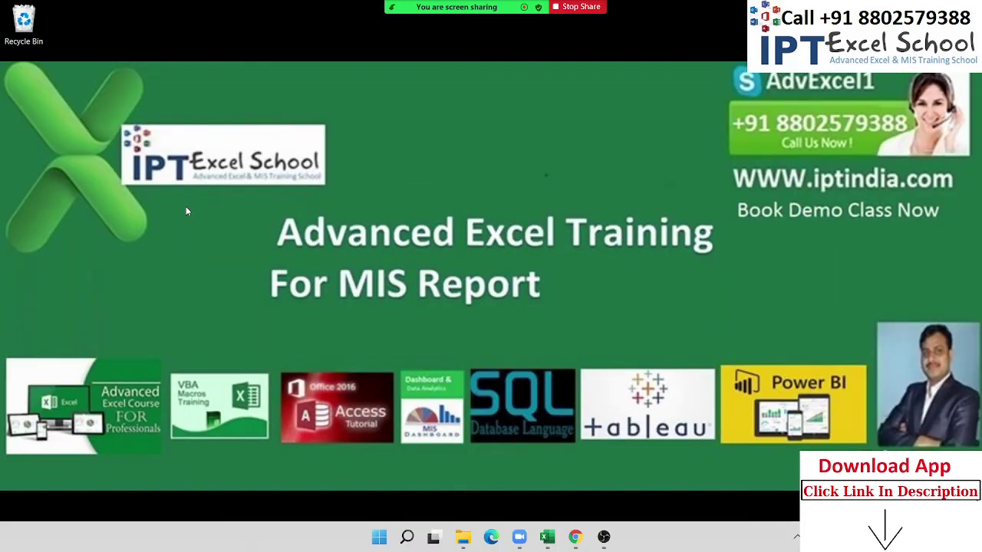